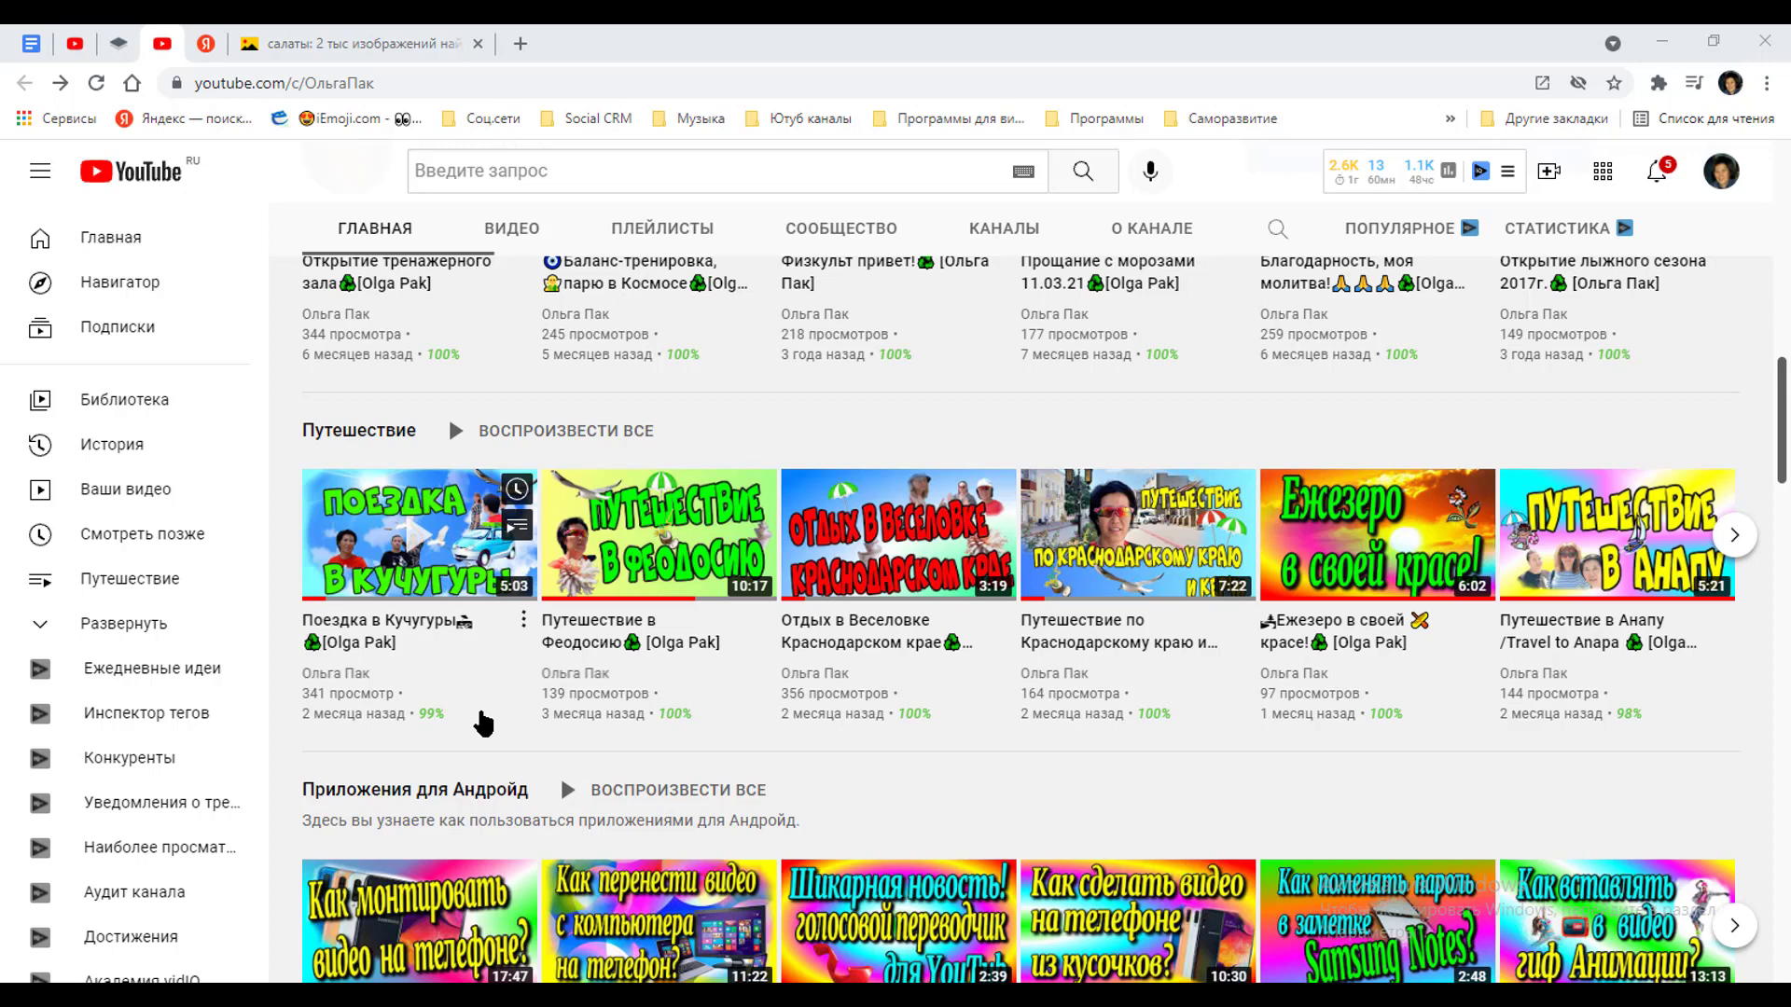
# Step: Switch from the YouTube channel page to the remove.bg upload tab
pyautogui.click(118, 43)
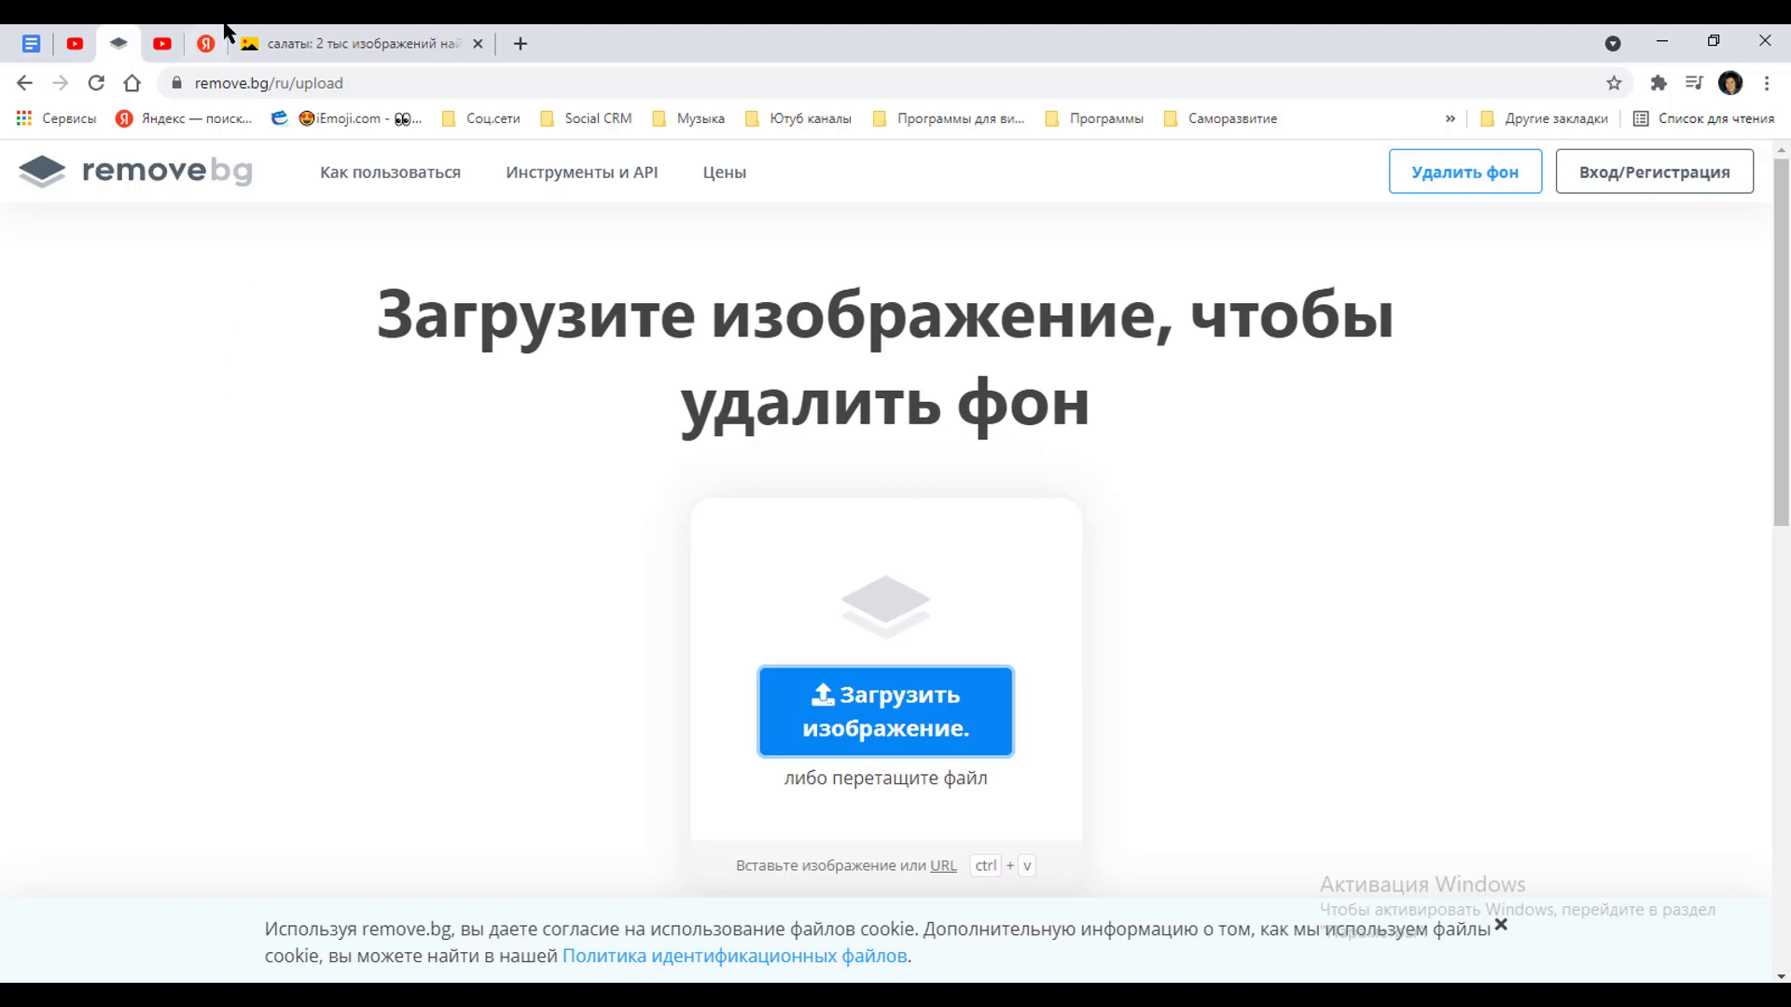
# Step: Return to the Yandex 'салаты' image results and scroll through the salad photos
pyautogui.click(438, 44)
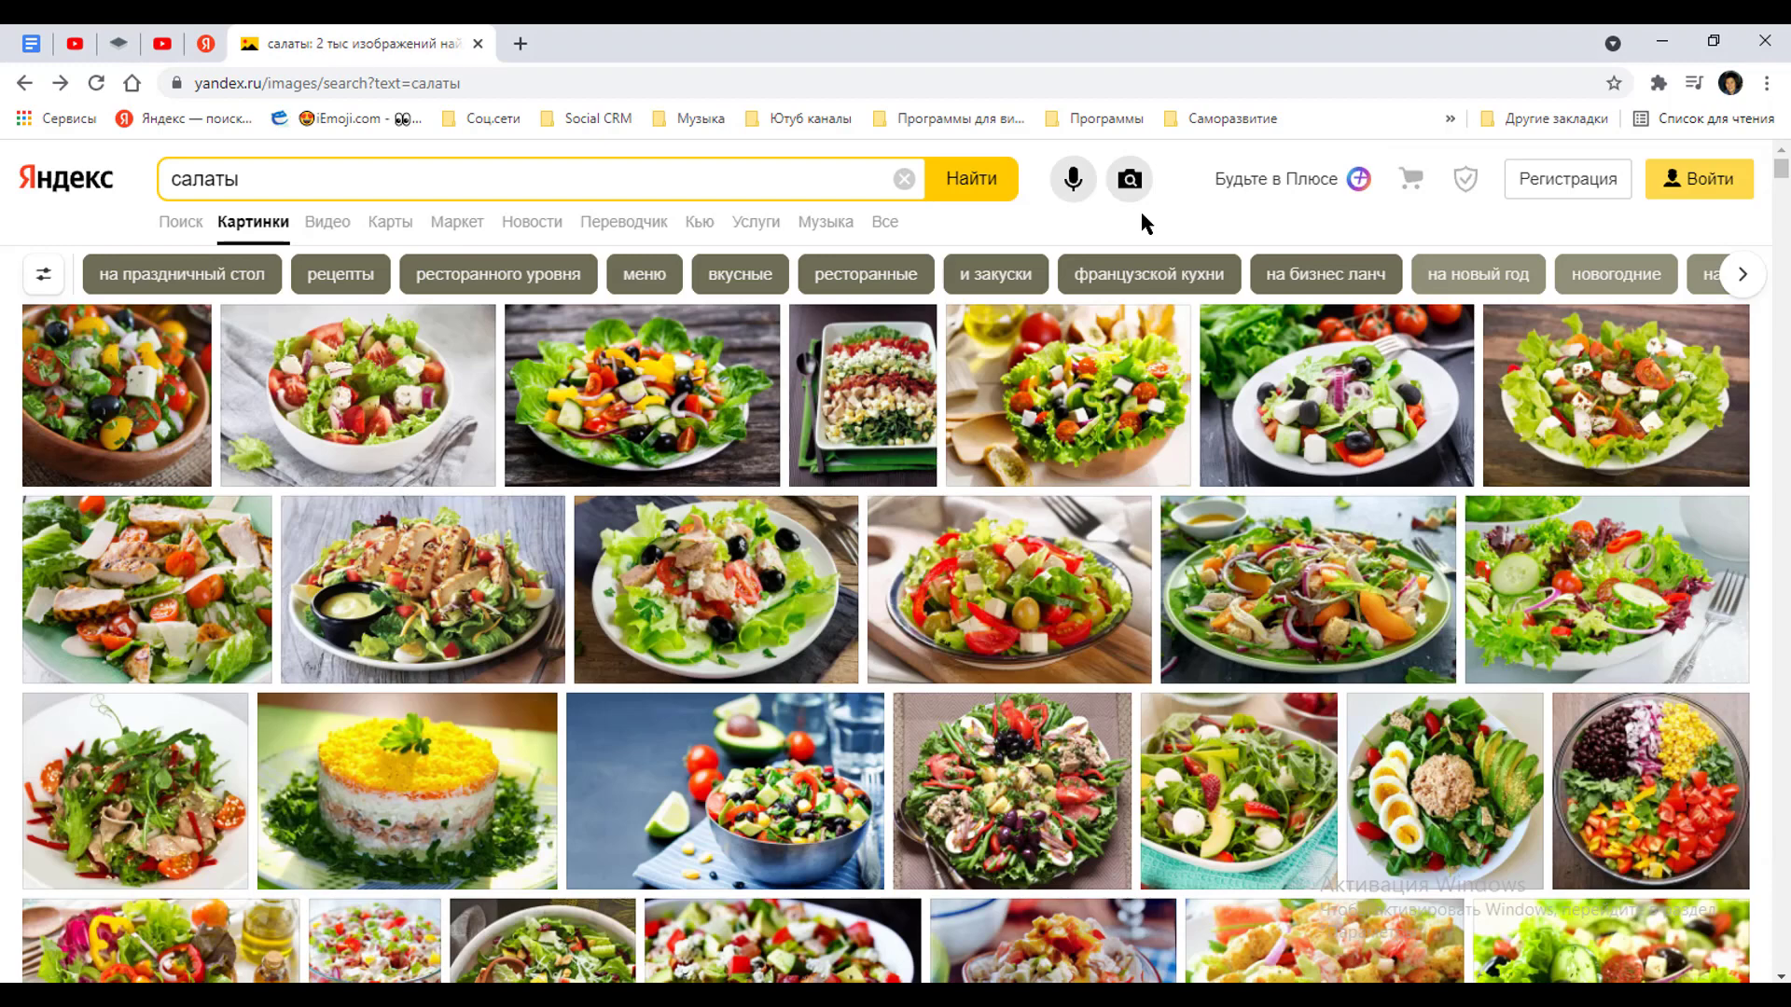
pyautogui.scroll(-2, 64, 204)
pyautogui.scroll(2, 74, 243)
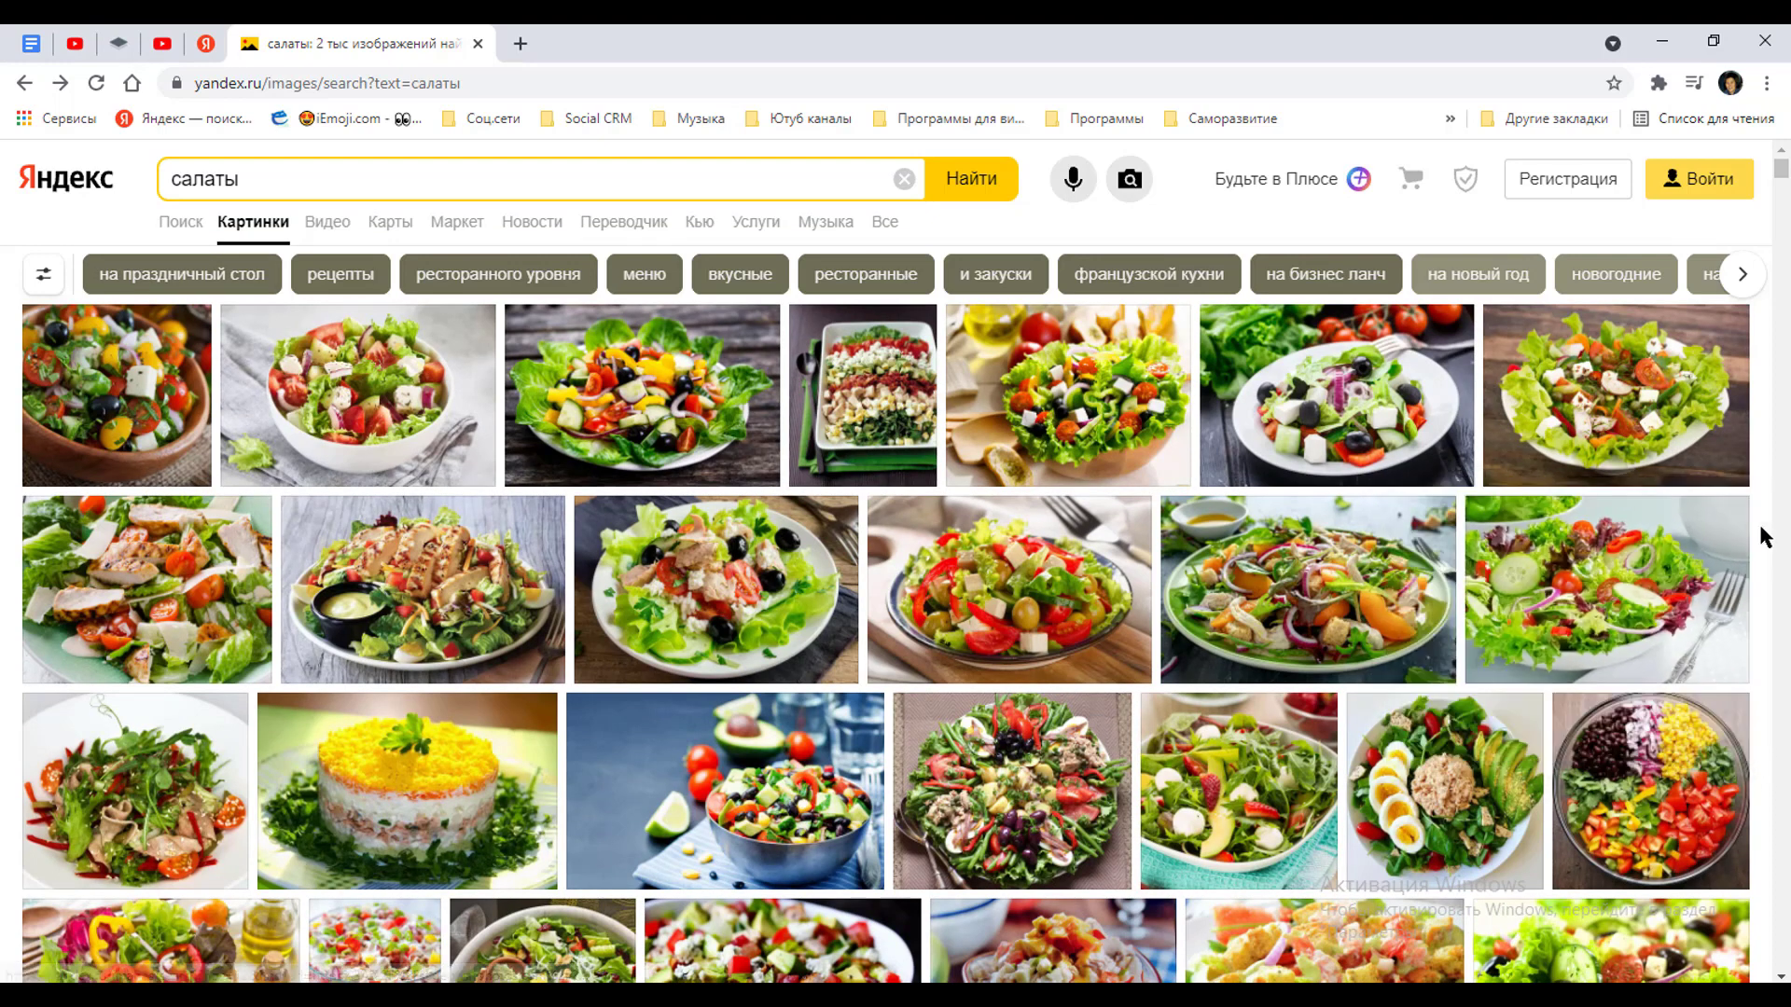
pyautogui.scroll(-1, 1773, 564)
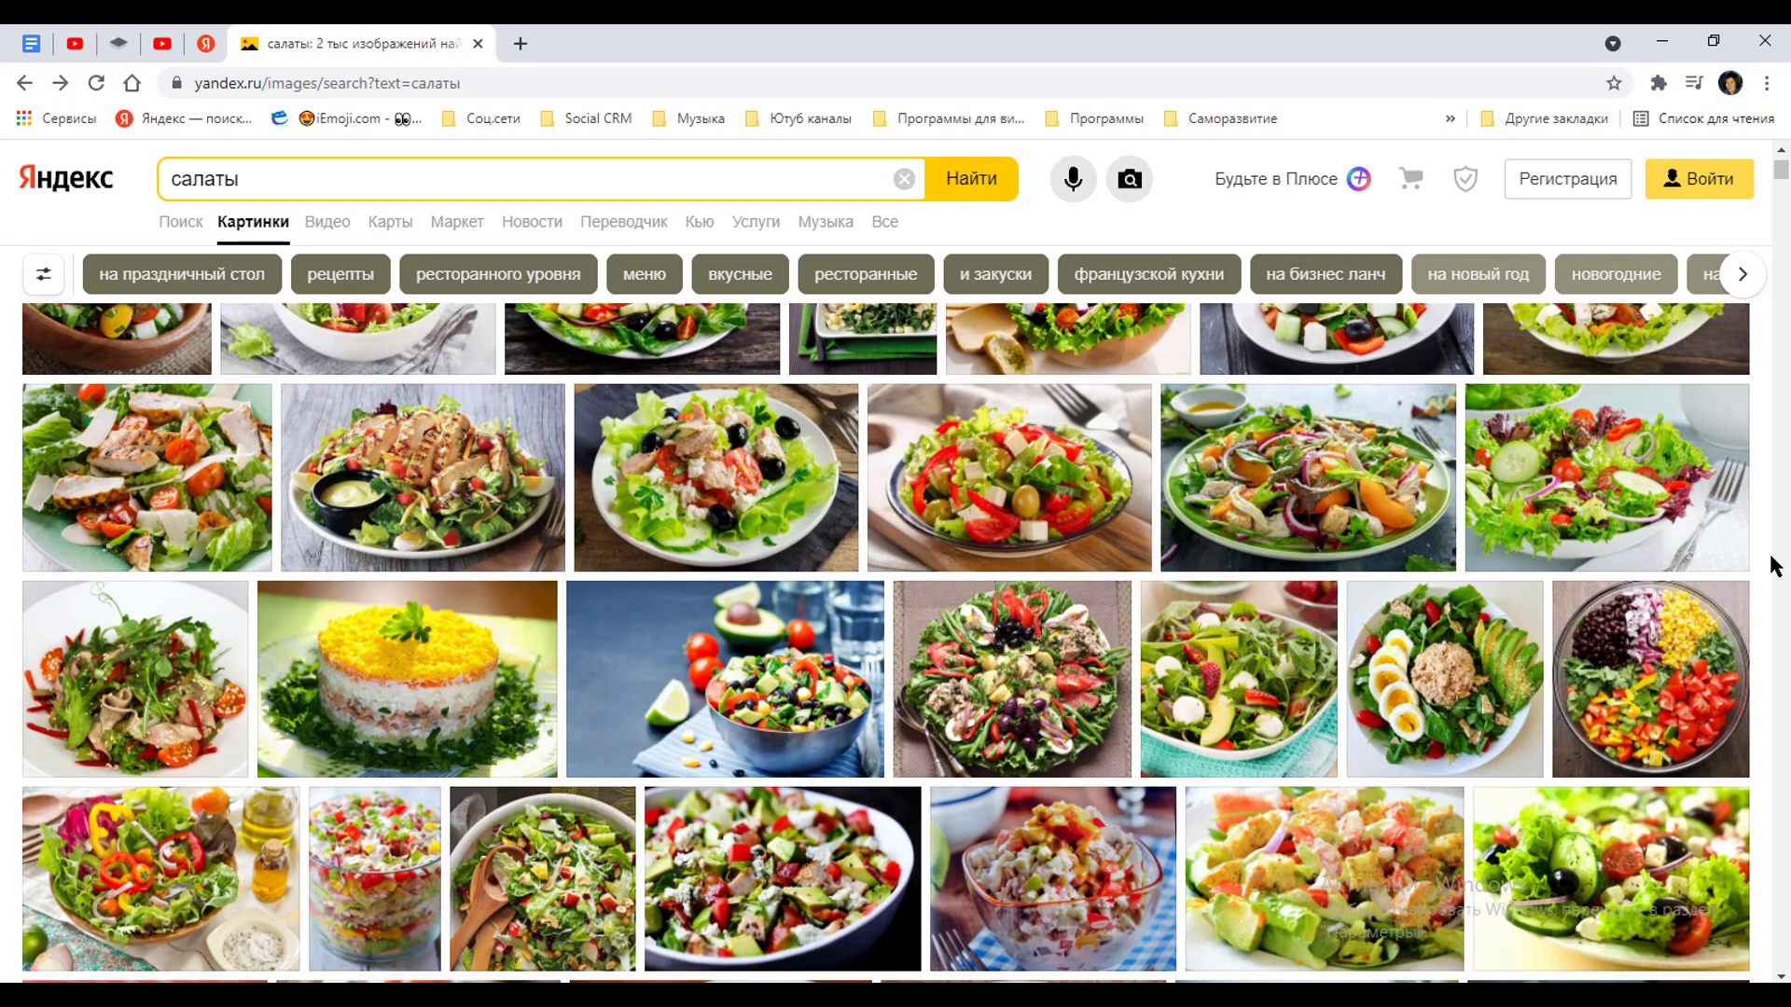
pyautogui.scroll(1, 1772, 564)
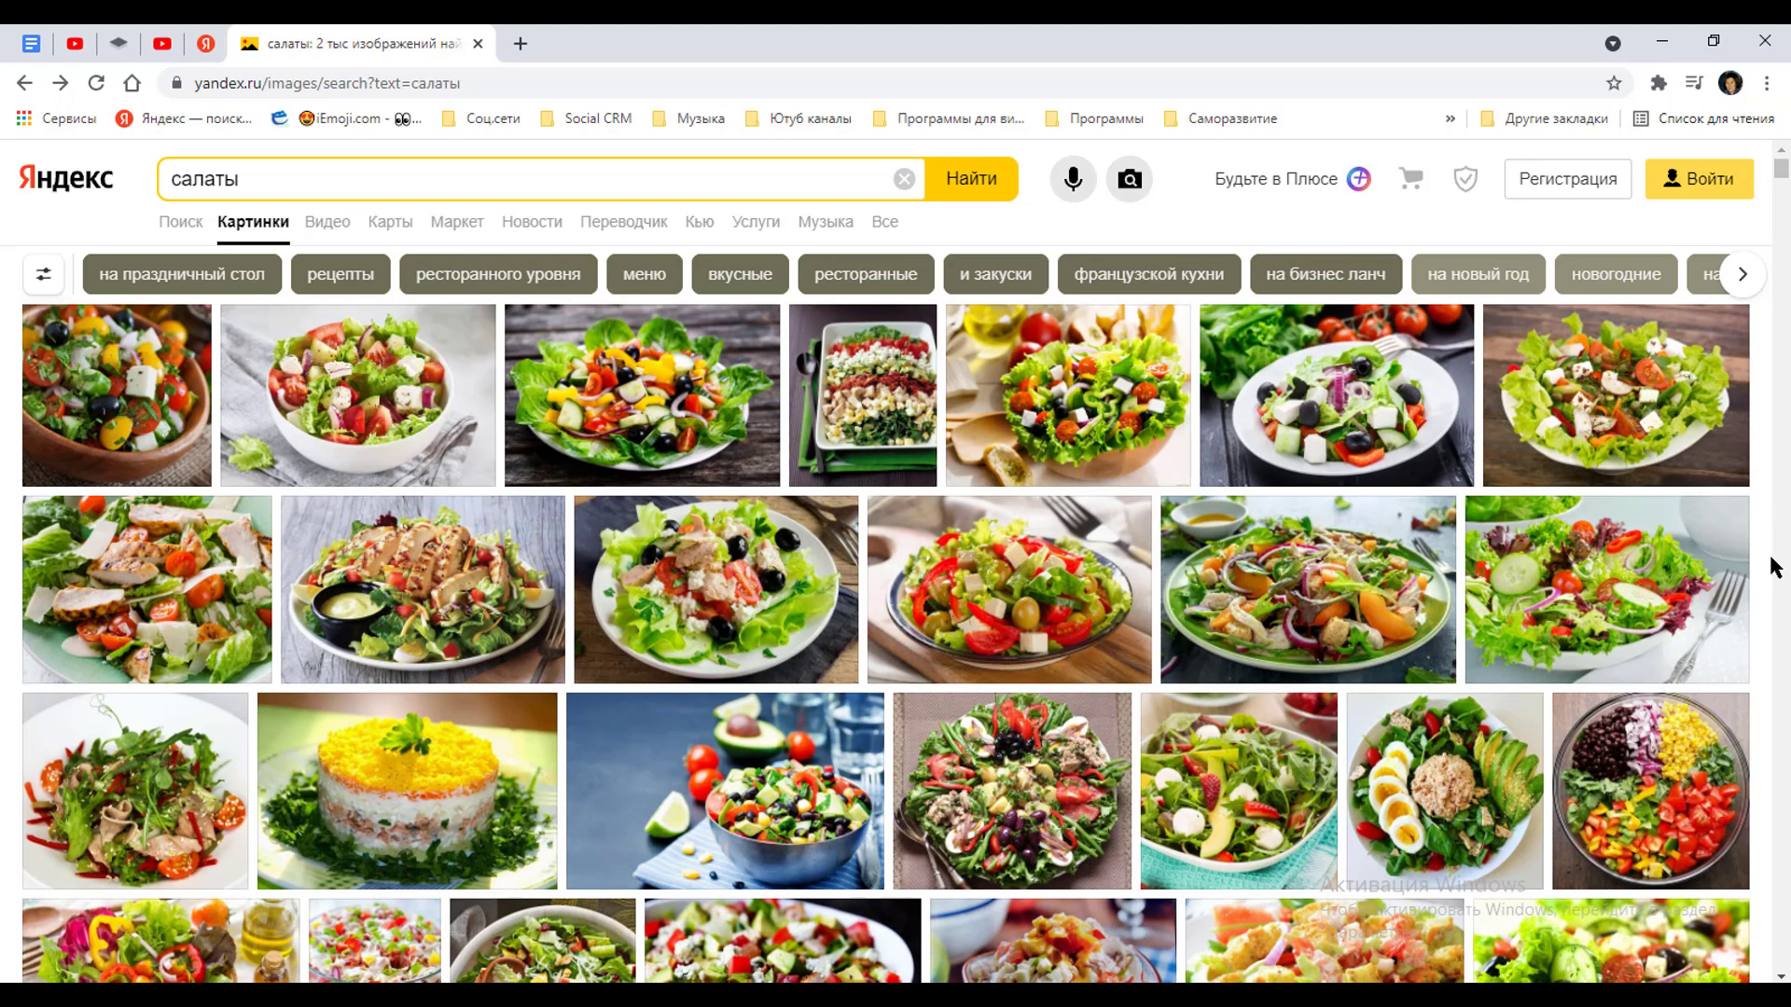
# Step: Save the olive and yellow-pepper salad photo to the Видео folder as 12-12.jpg
pyautogui.click(642, 422)
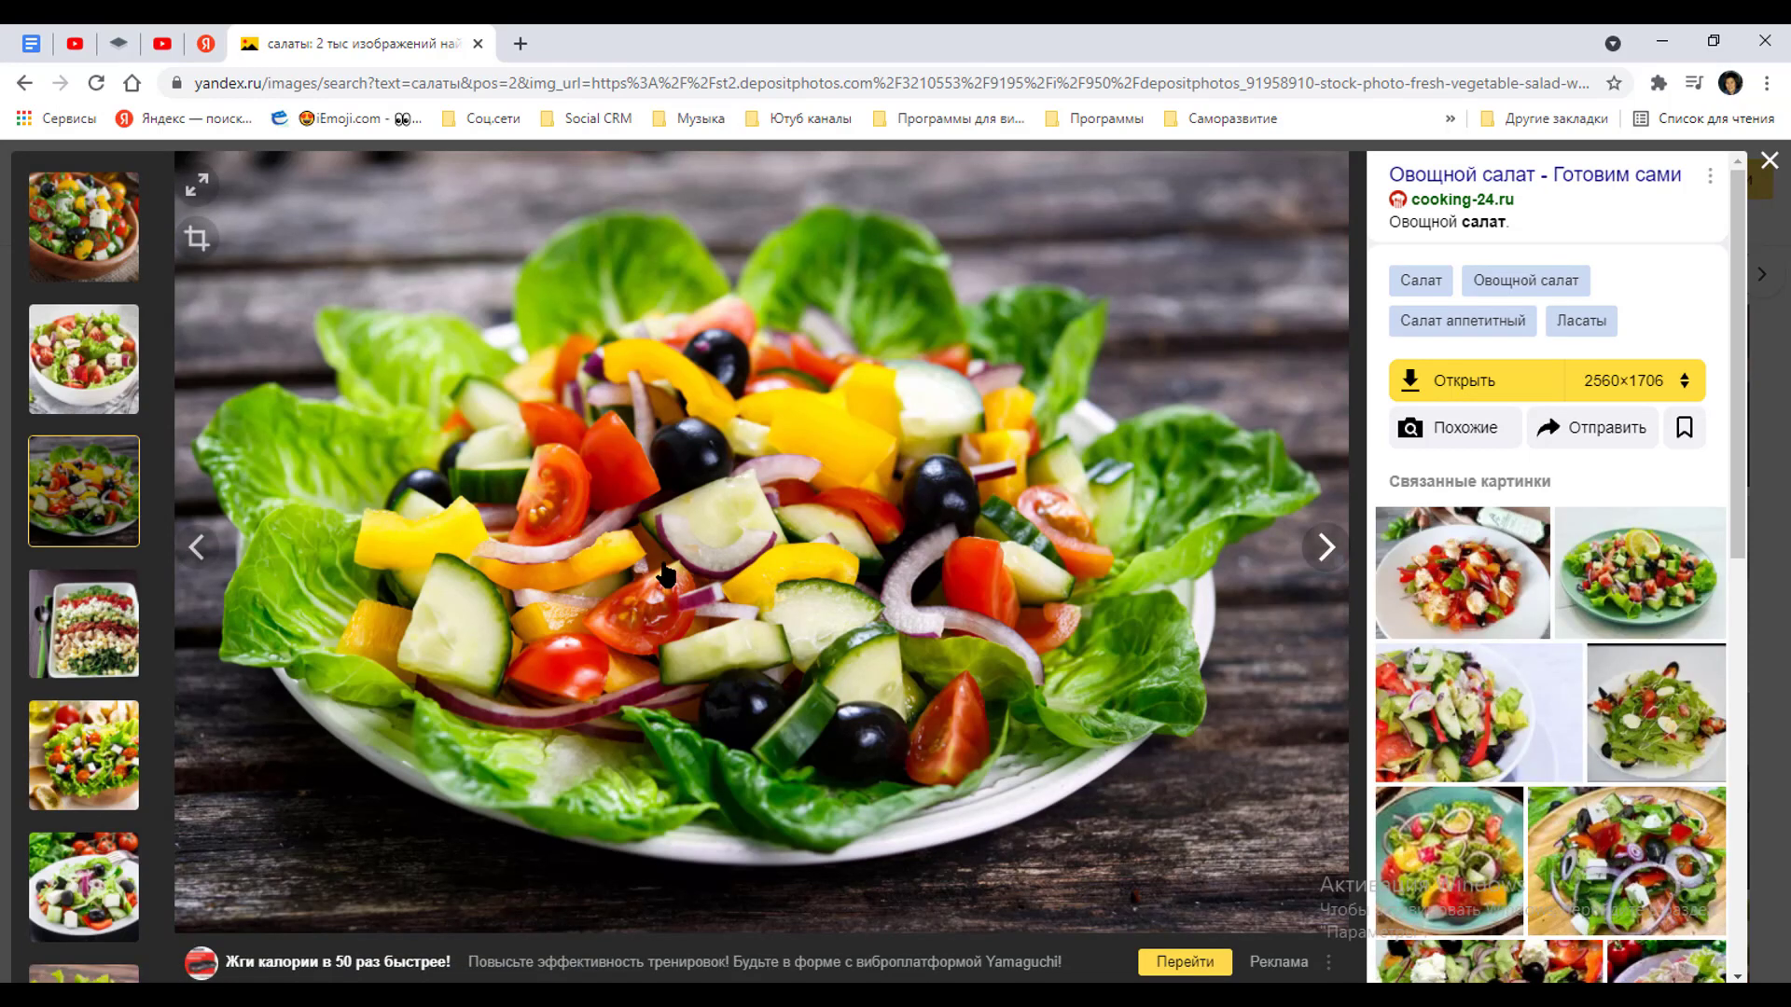
pyautogui.rightClick(665, 453)
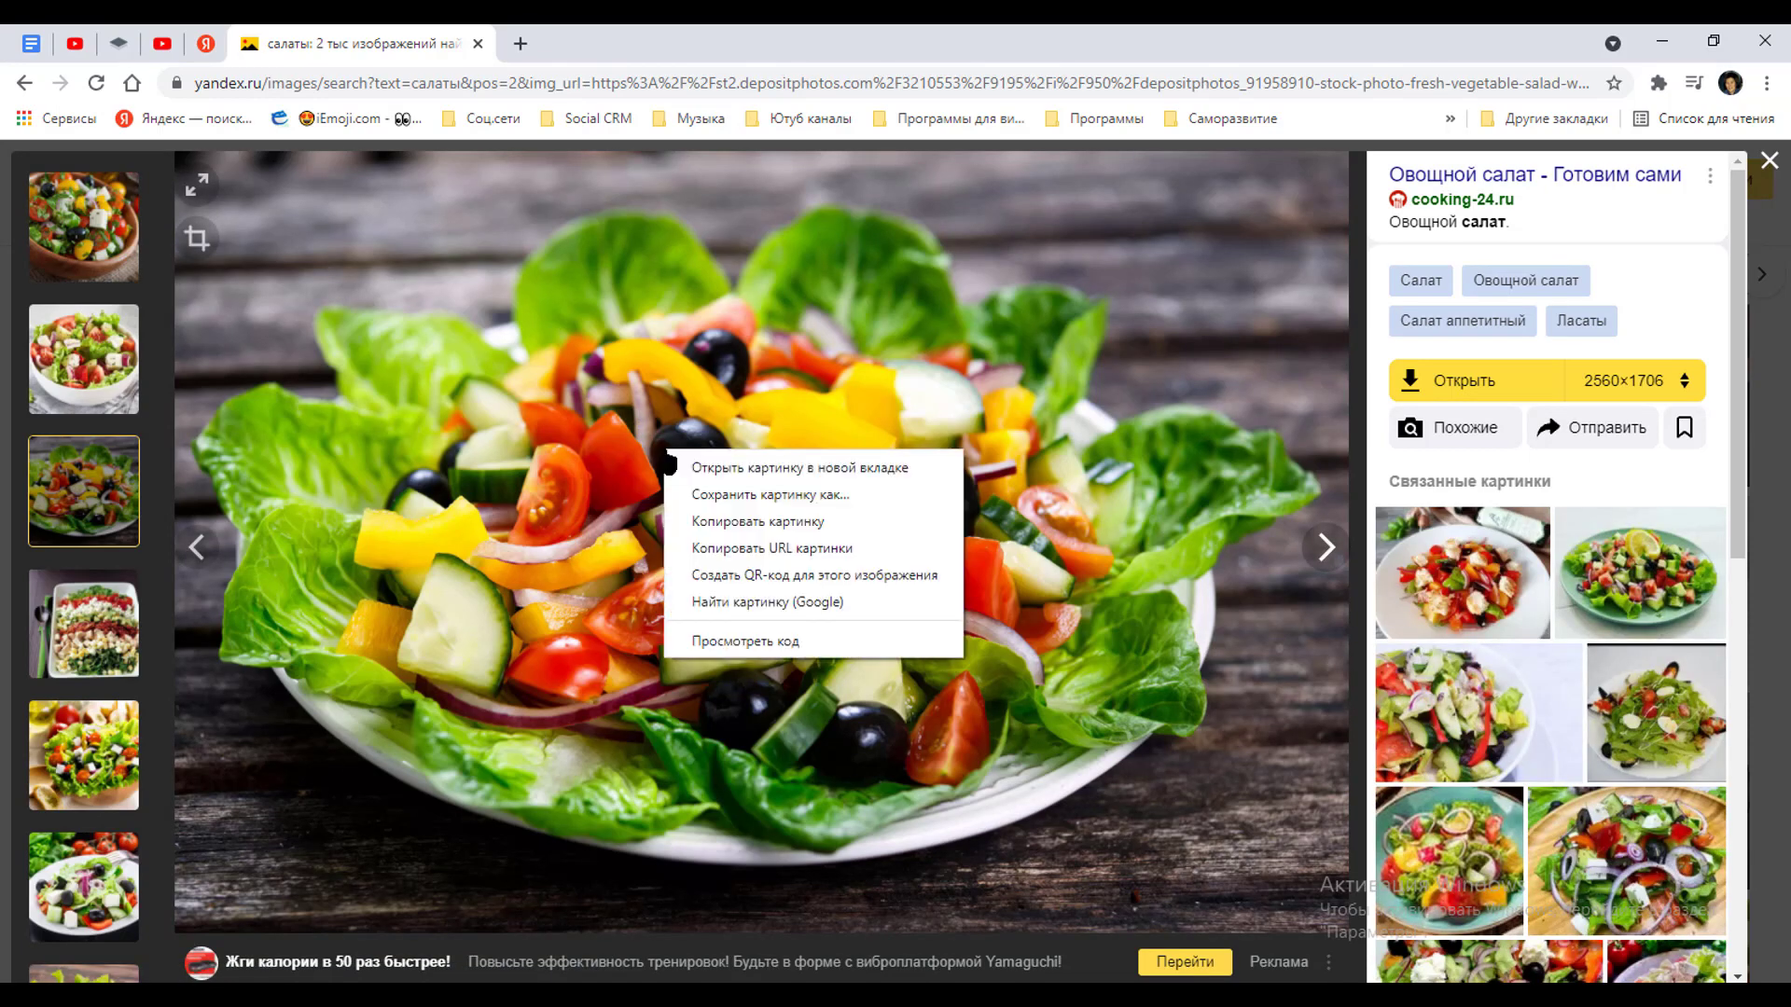
pyautogui.click(721, 496)
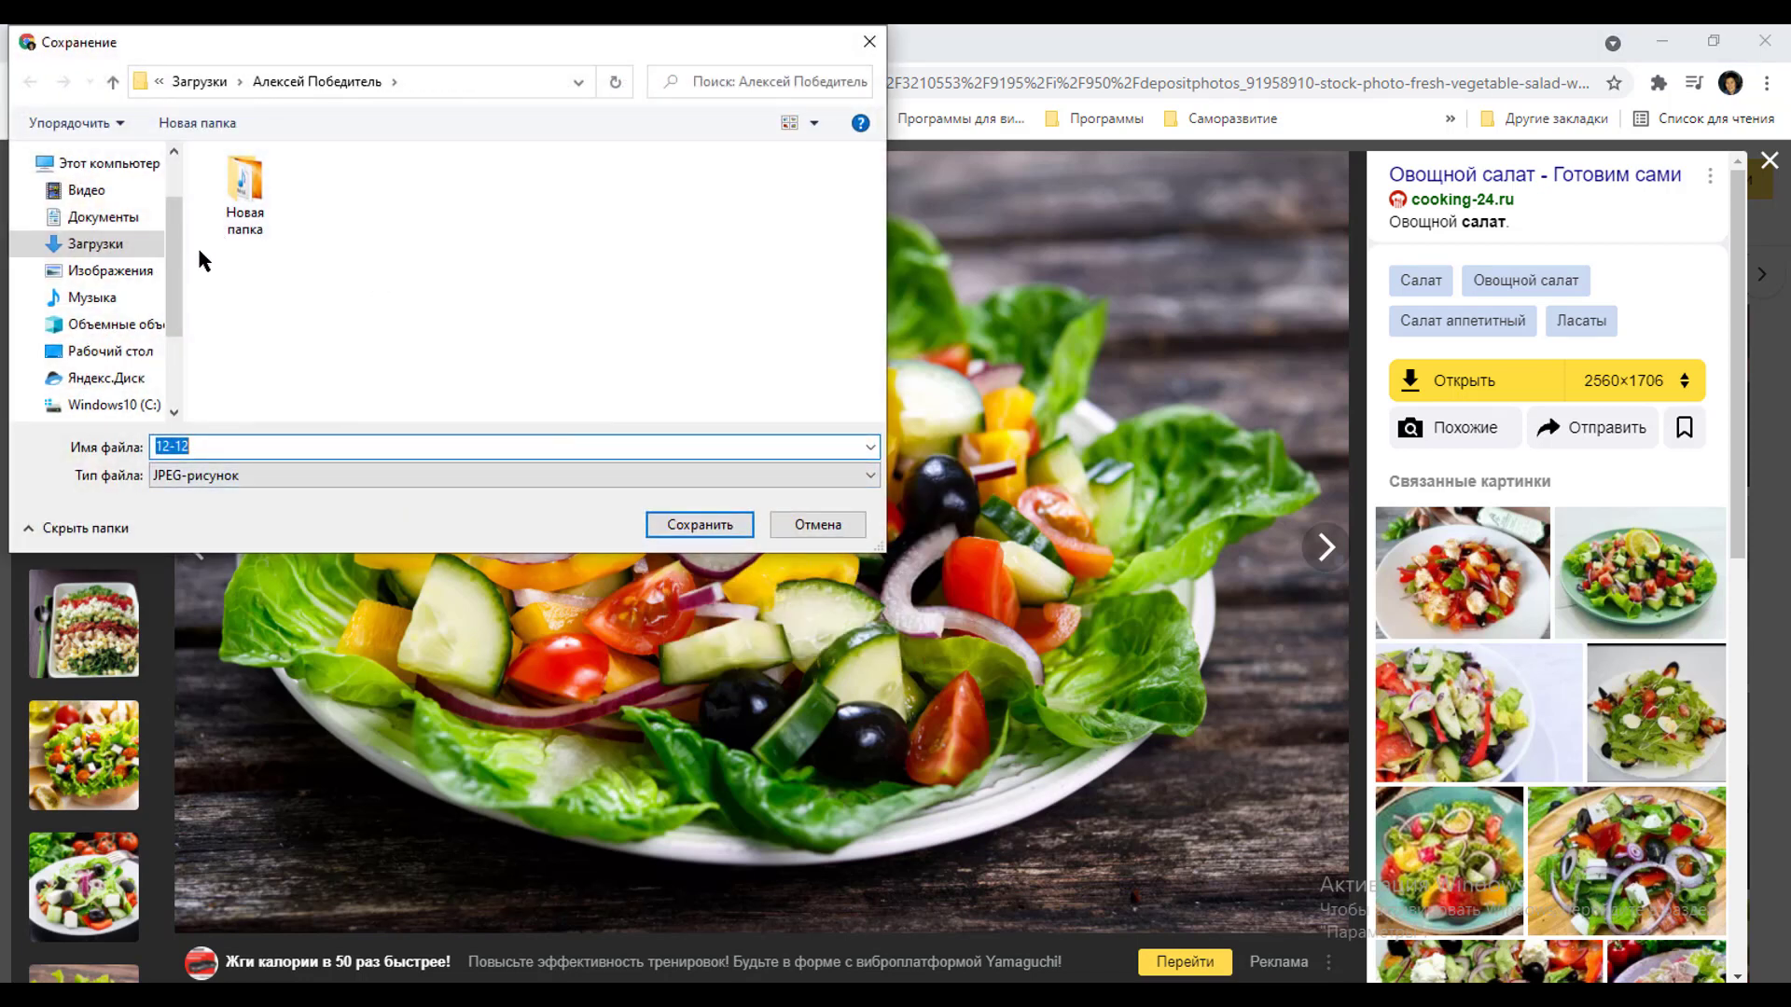
pyautogui.click(103, 192)
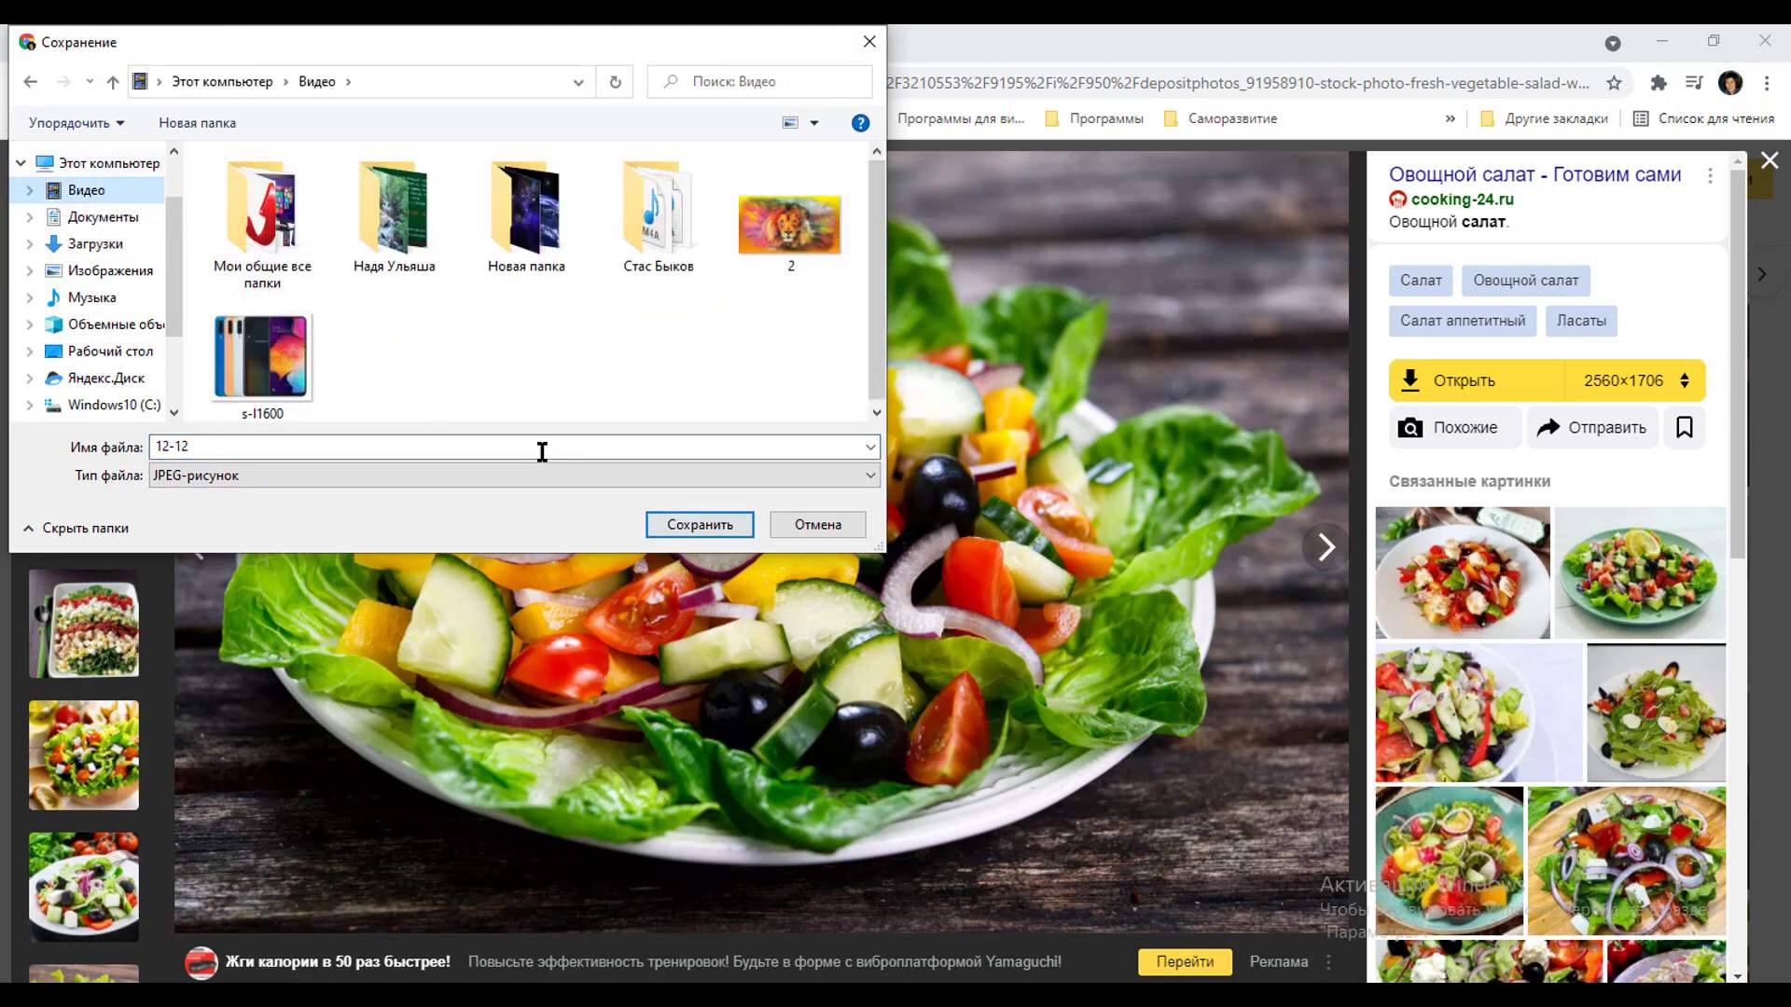
pyautogui.click(691, 526)
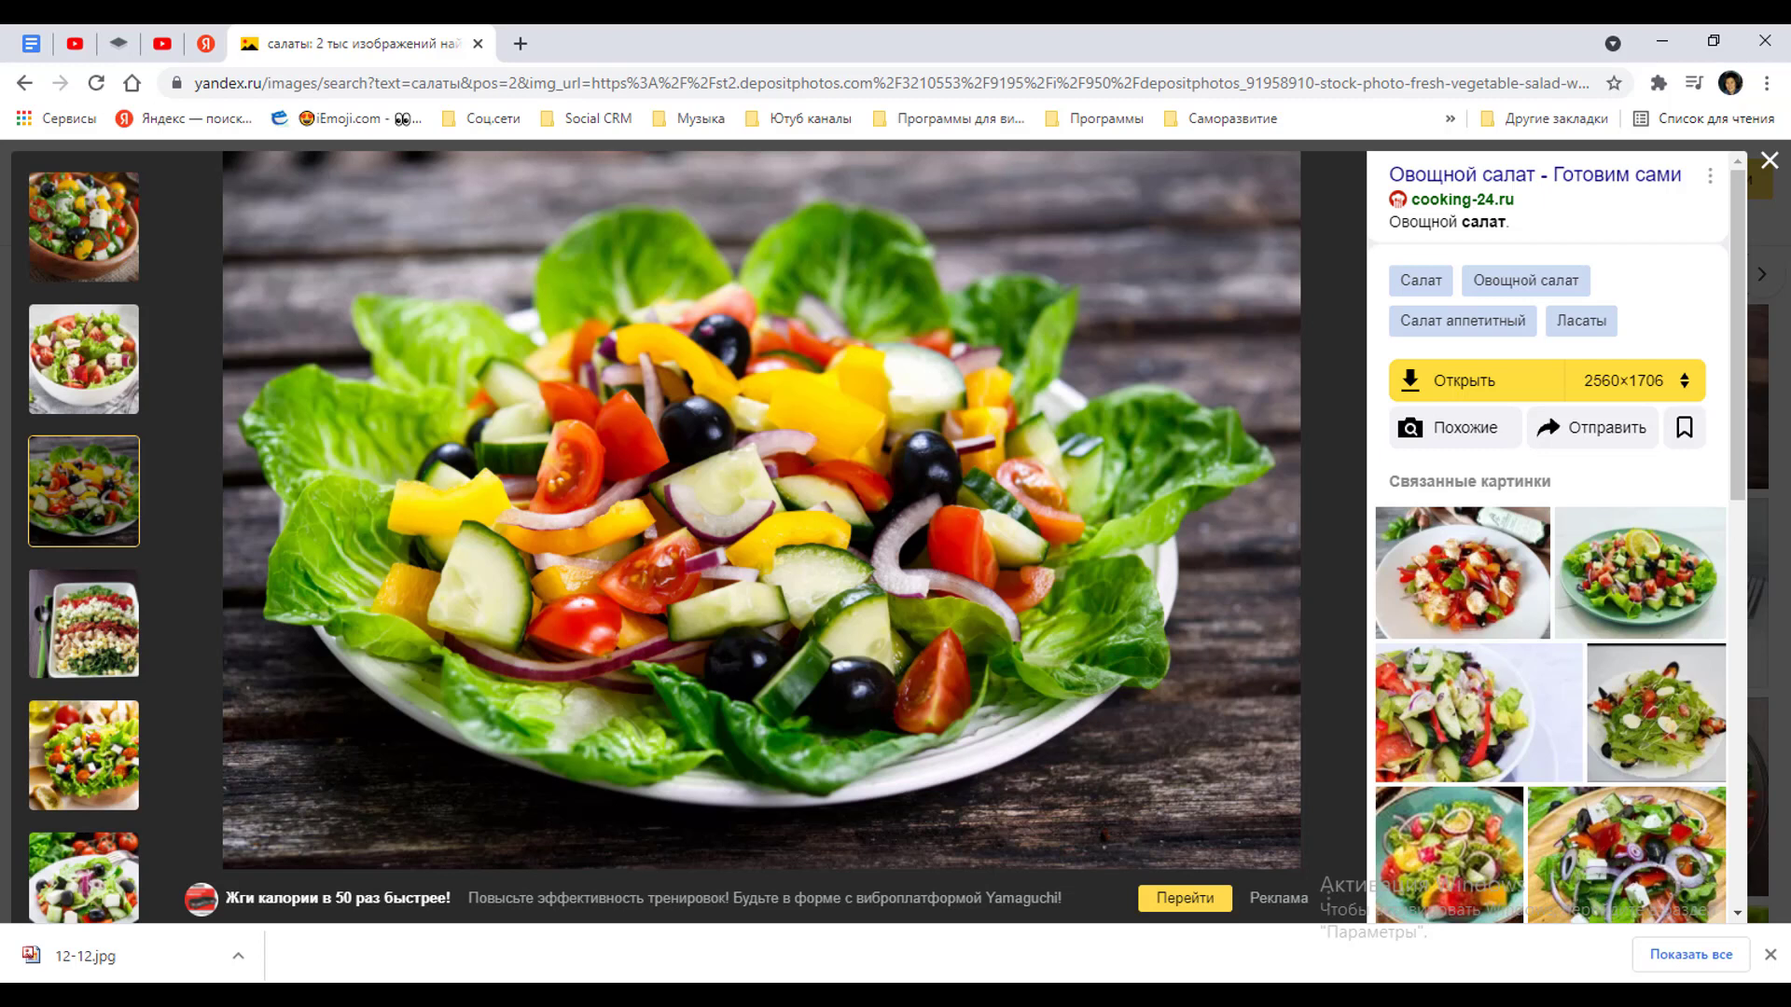
# Step: Capture the enlarged salad photo with Lightshot and save it as Screenshot_1.png
pyautogui.click(1550, 994)
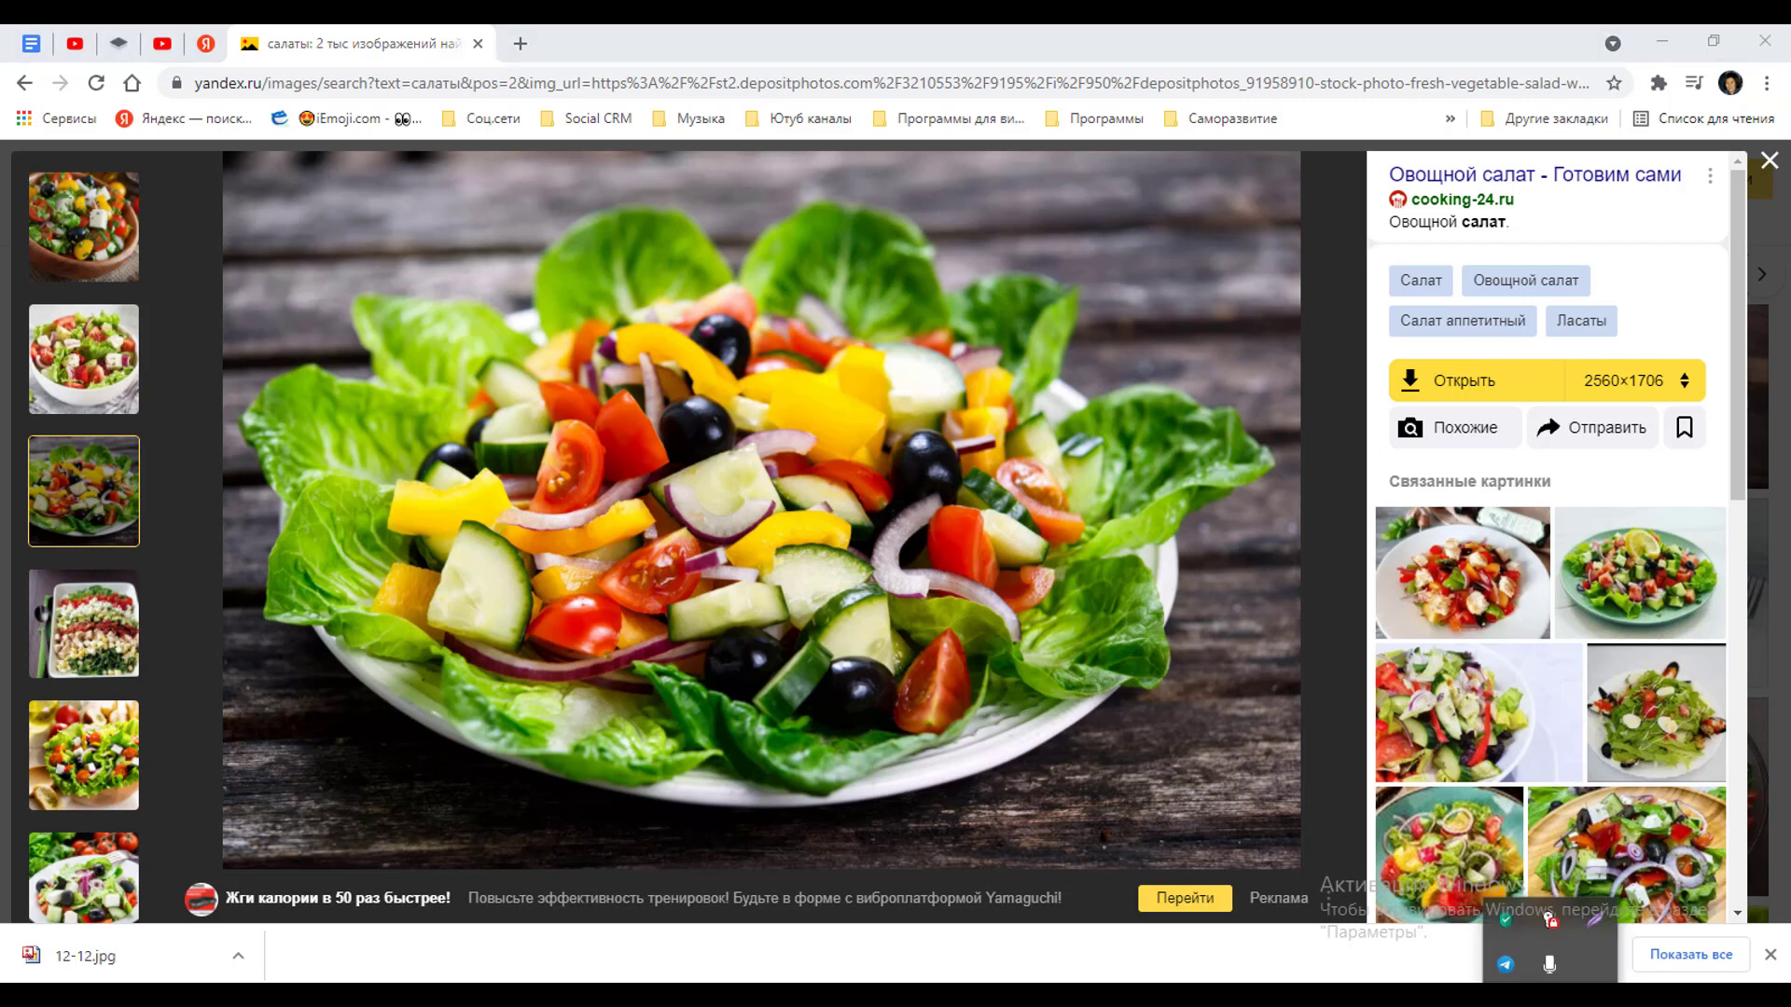
pyautogui.click(1595, 921)
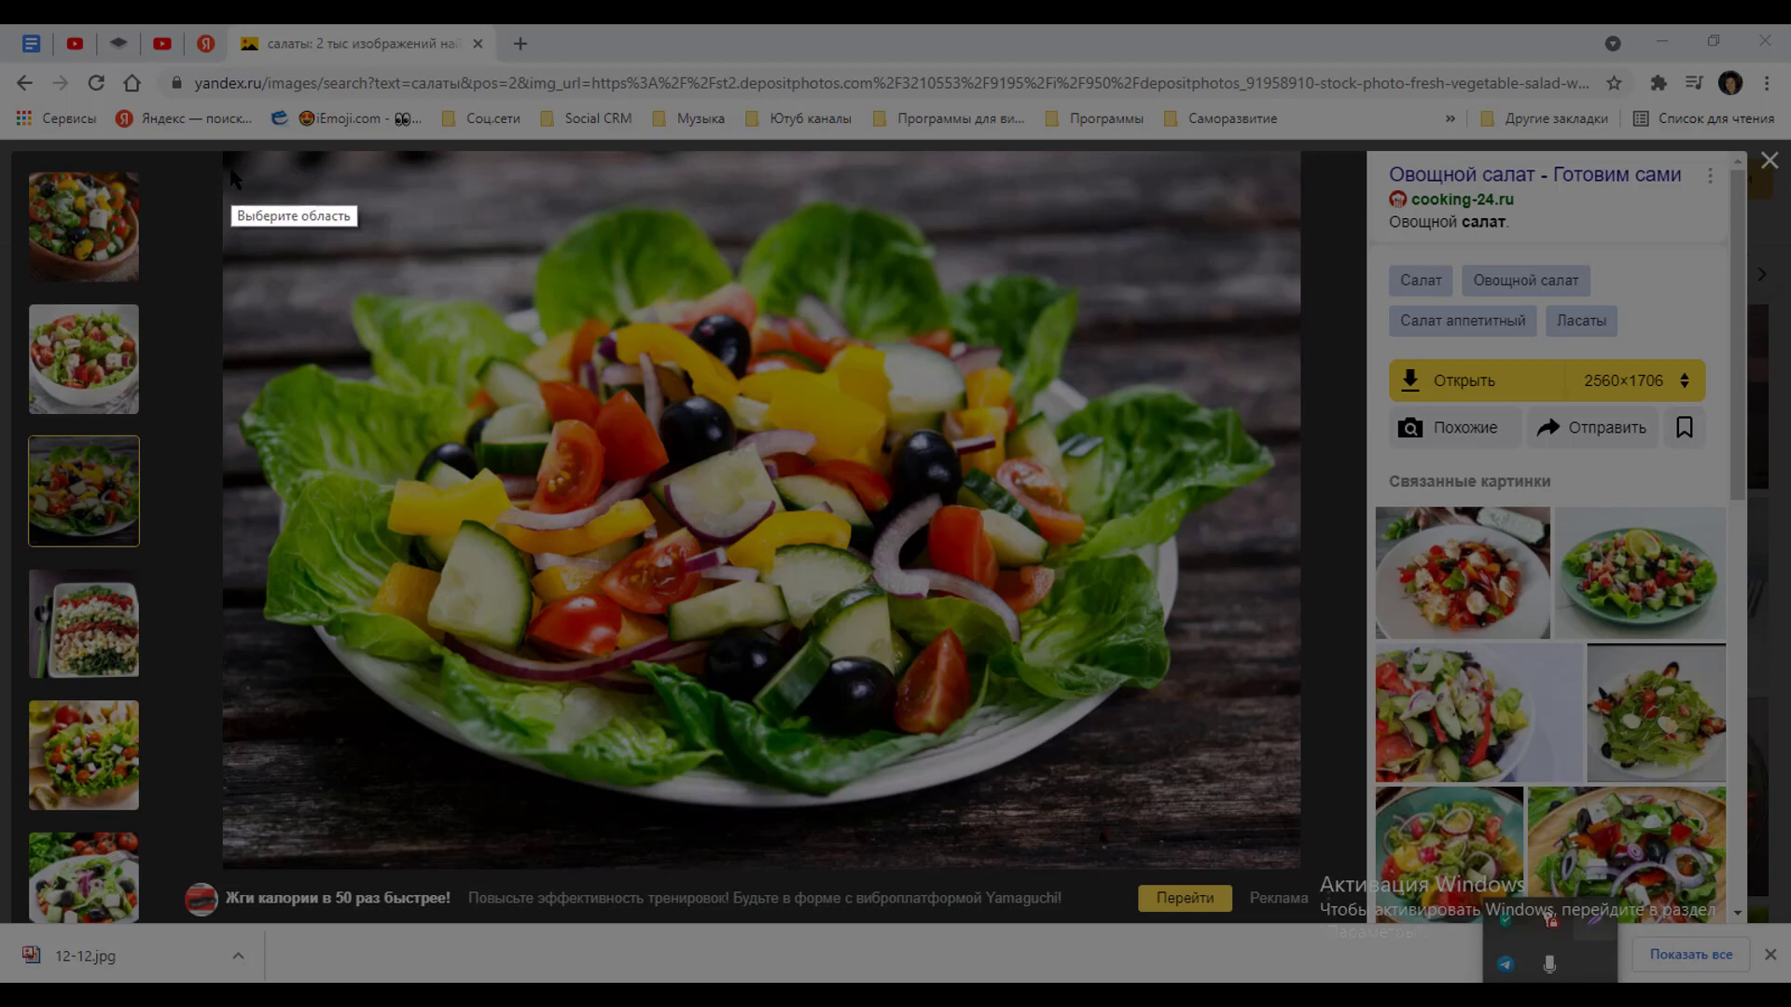
pyautogui.moveTo(230, 171); pyautogui.dragTo(1295, 801)
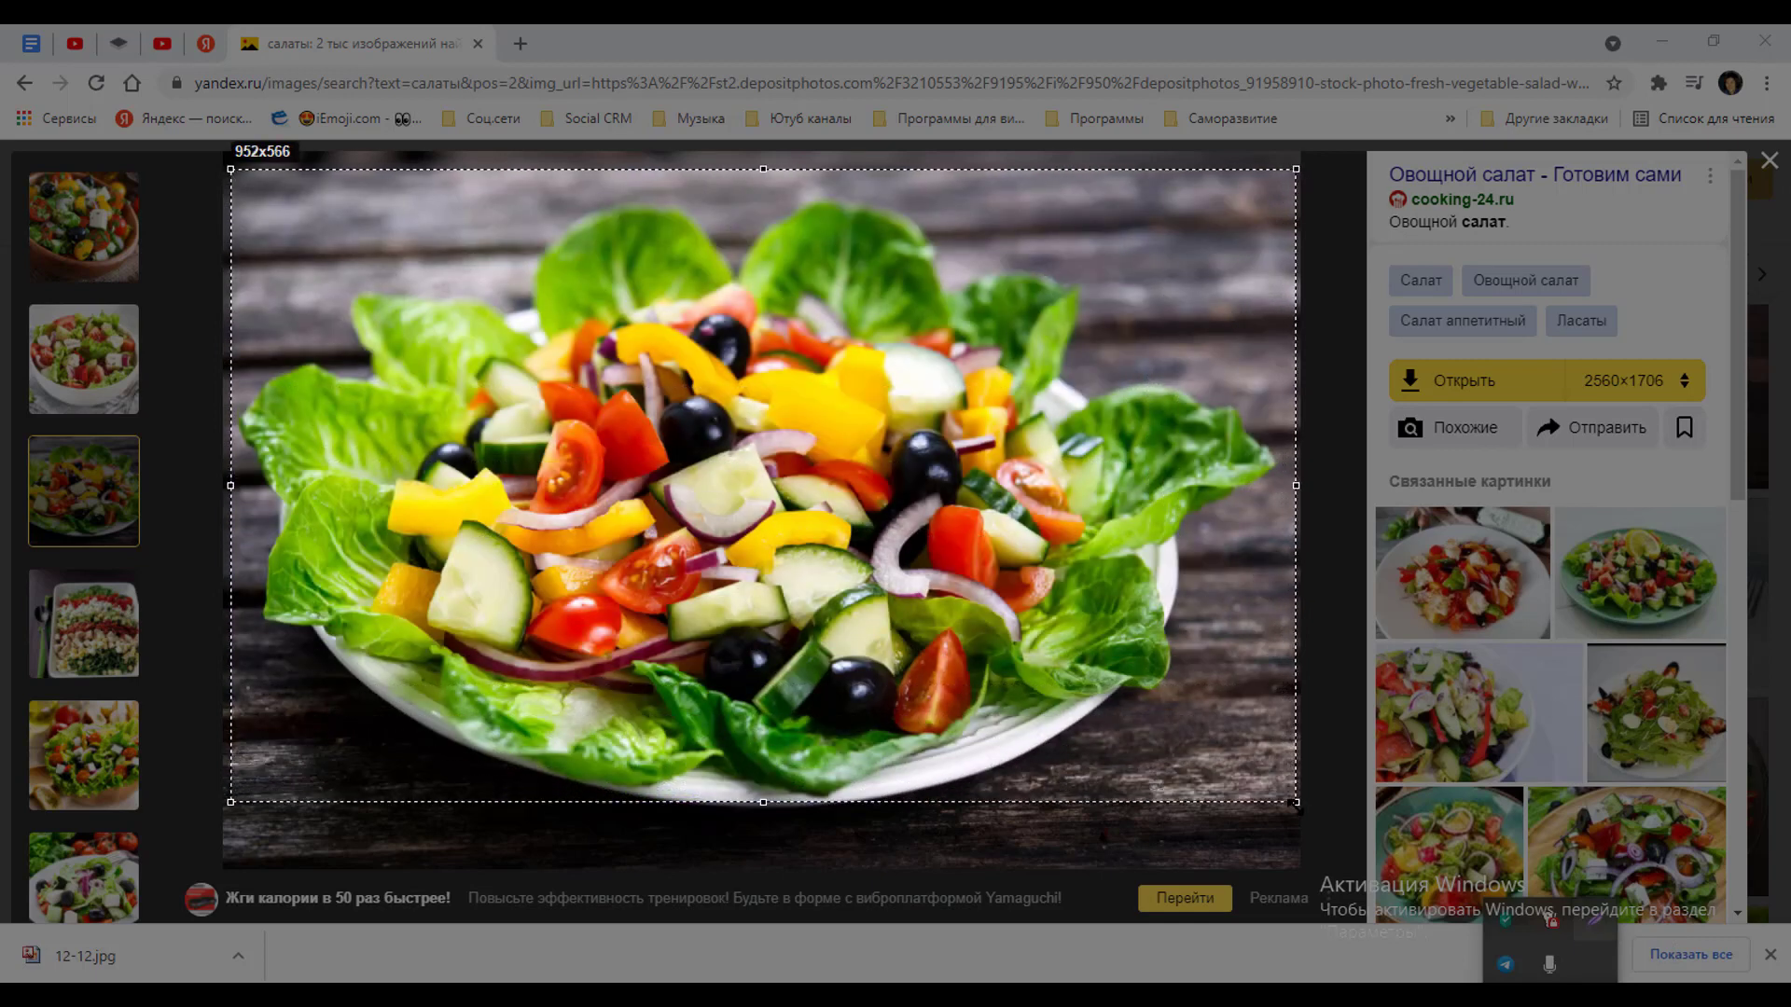
pyautogui.moveTo(1295, 801); pyautogui.dragTo(1297, 838)
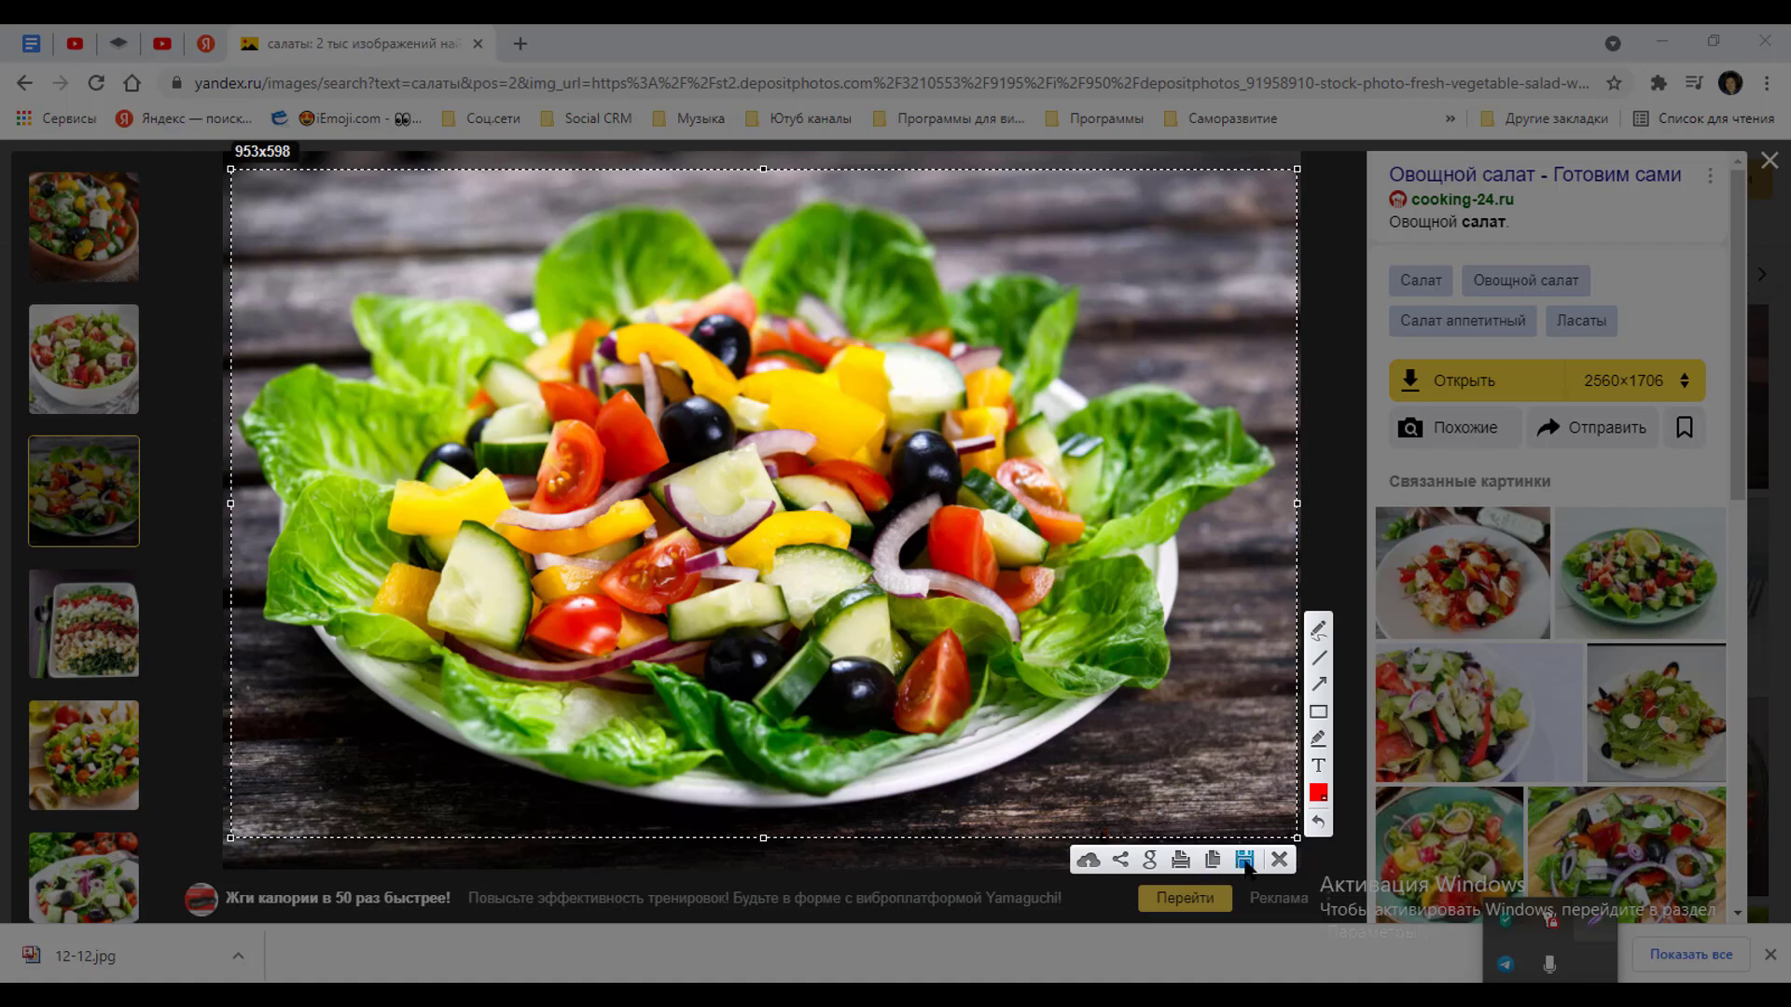
pyautogui.click(1245, 860)
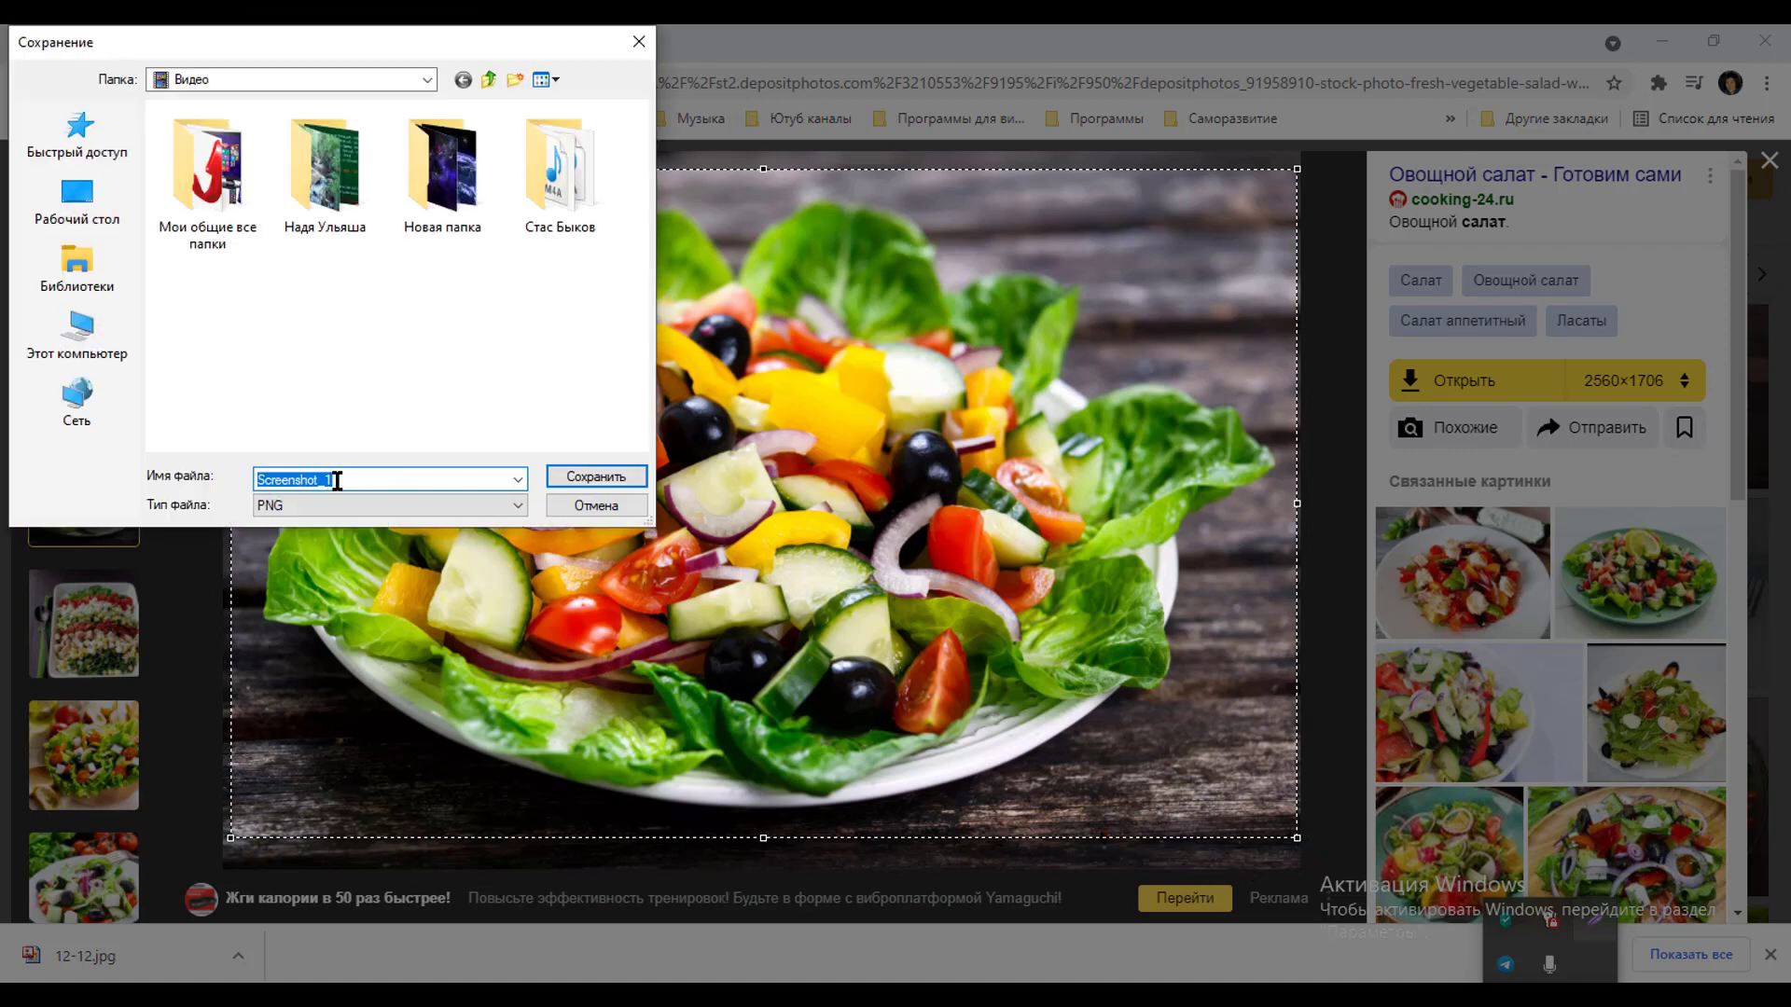
pyautogui.click(587, 480)
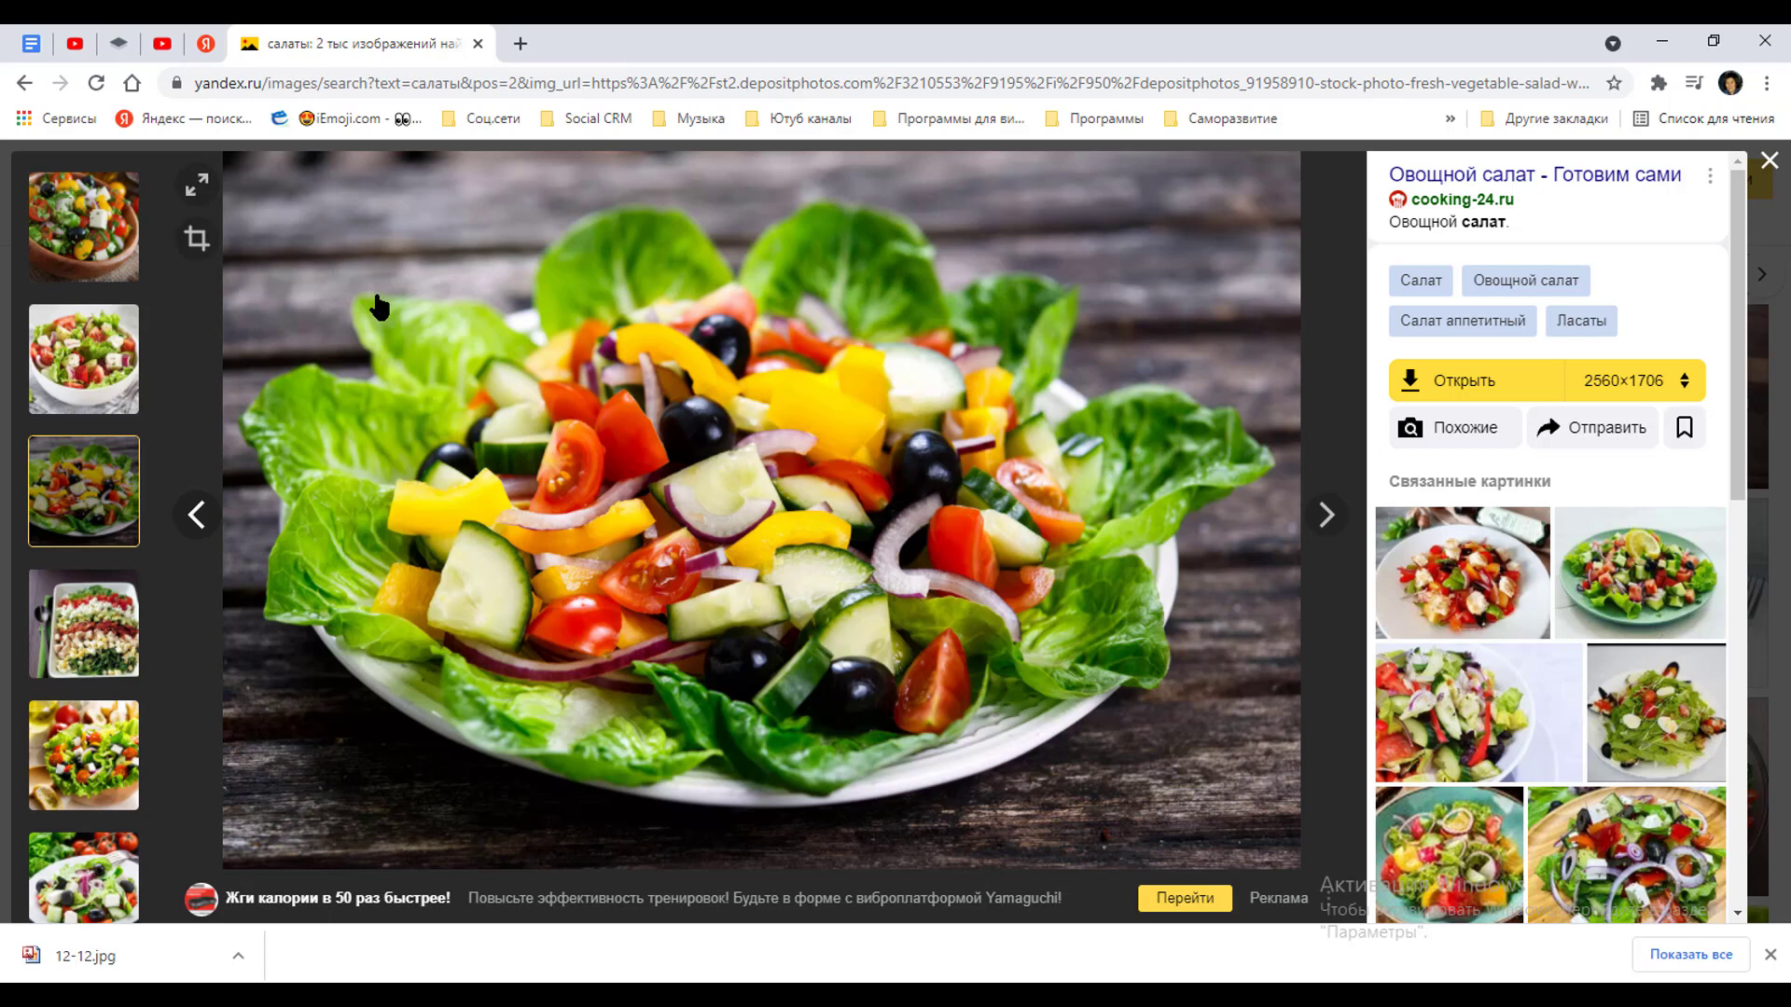
pyautogui.rightClick(651, 368)
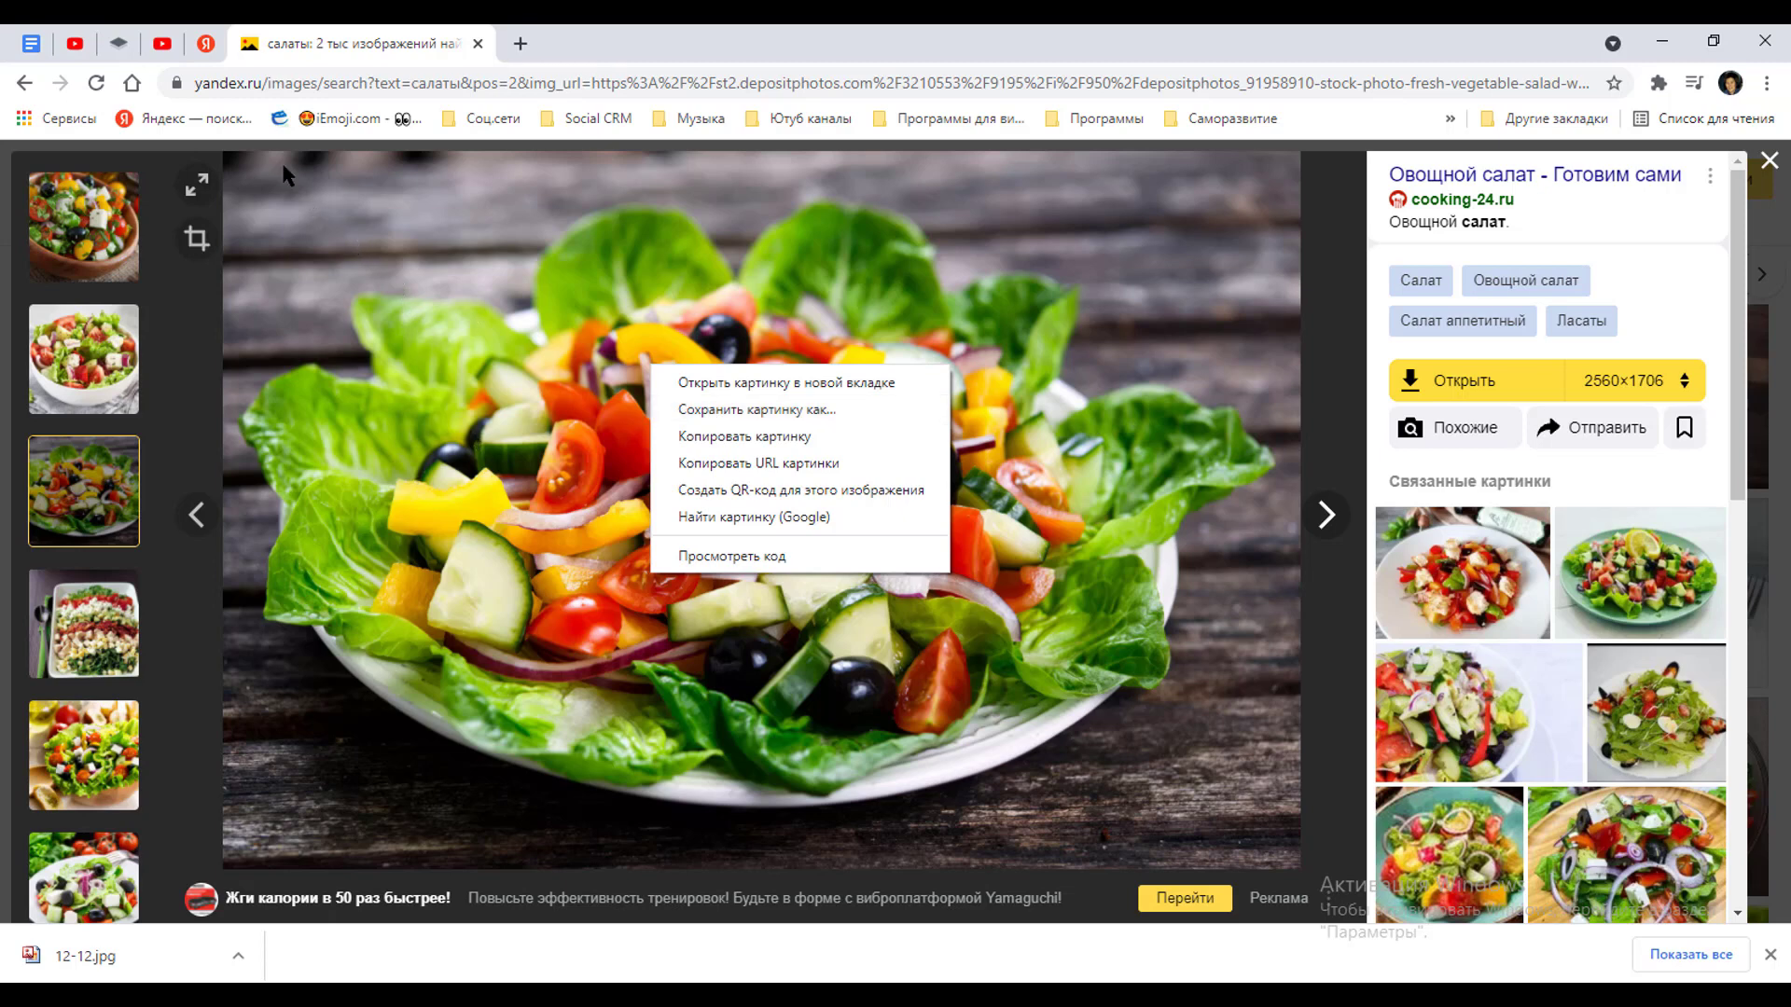
# Step: Upload 12-12.jpg from the Видео folder to remove.bg for background removal
pyautogui.click(131, 49)
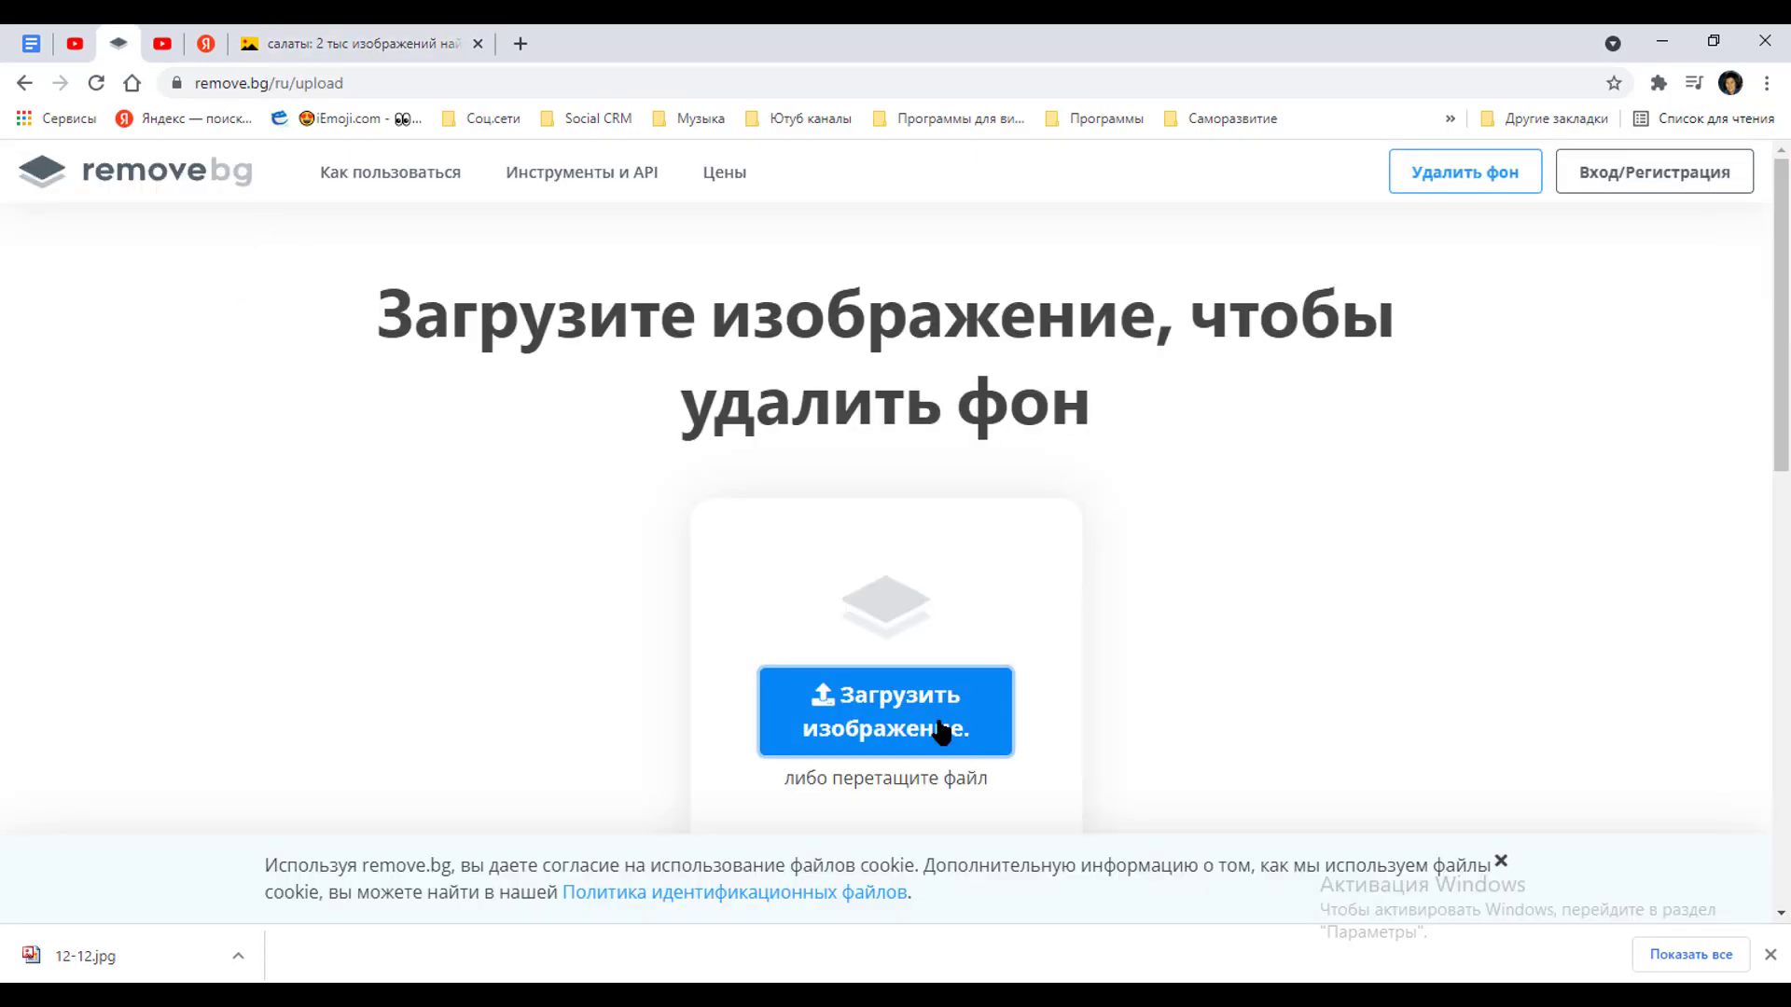
pyautogui.click(895, 726)
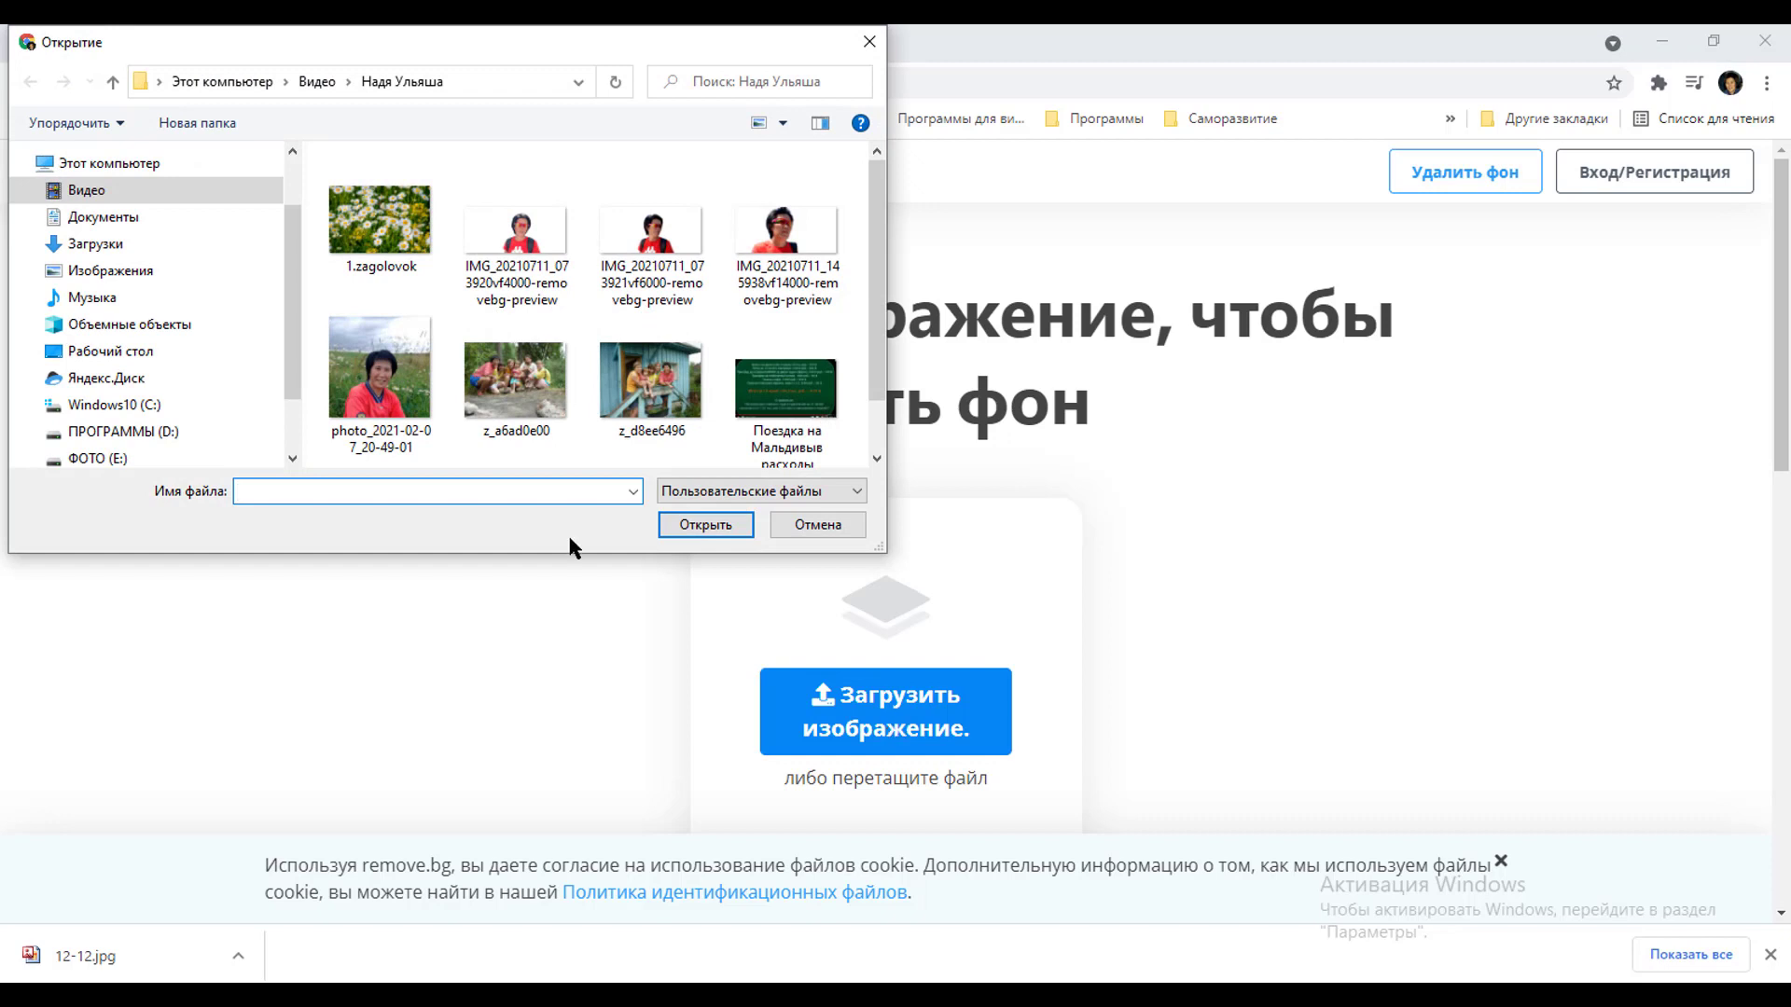
pyautogui.click(94, 191)
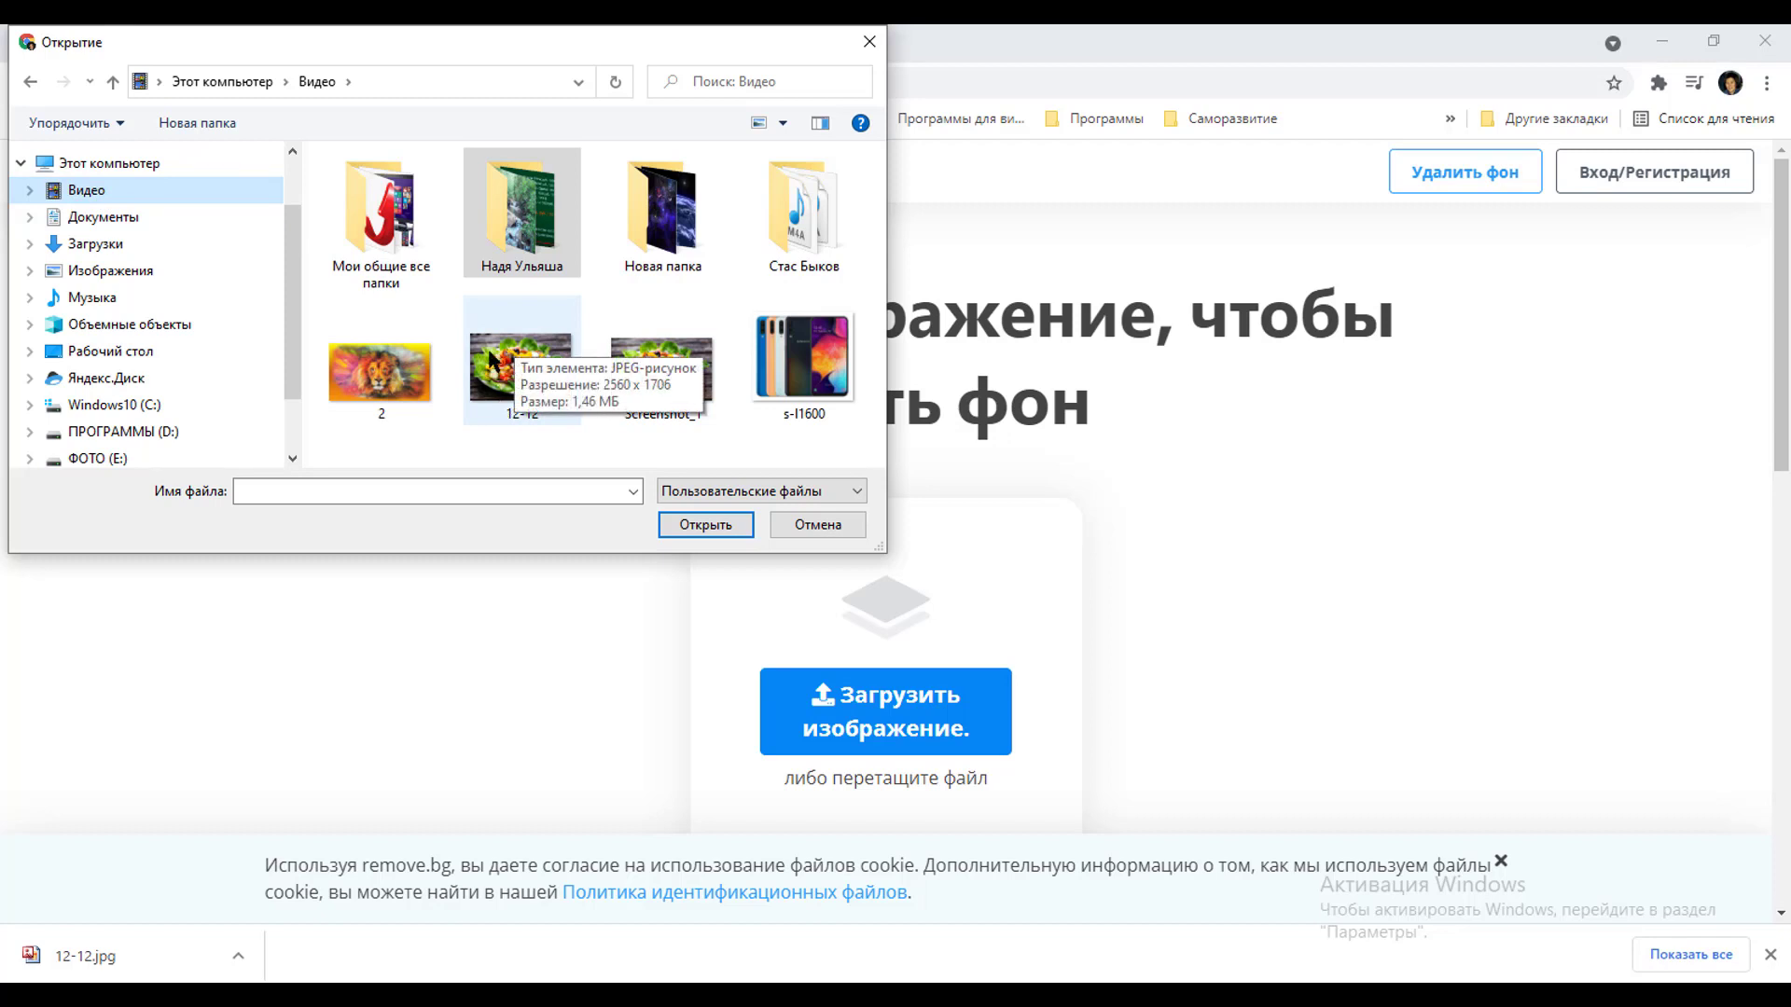
pyautogui.click(492, 362)
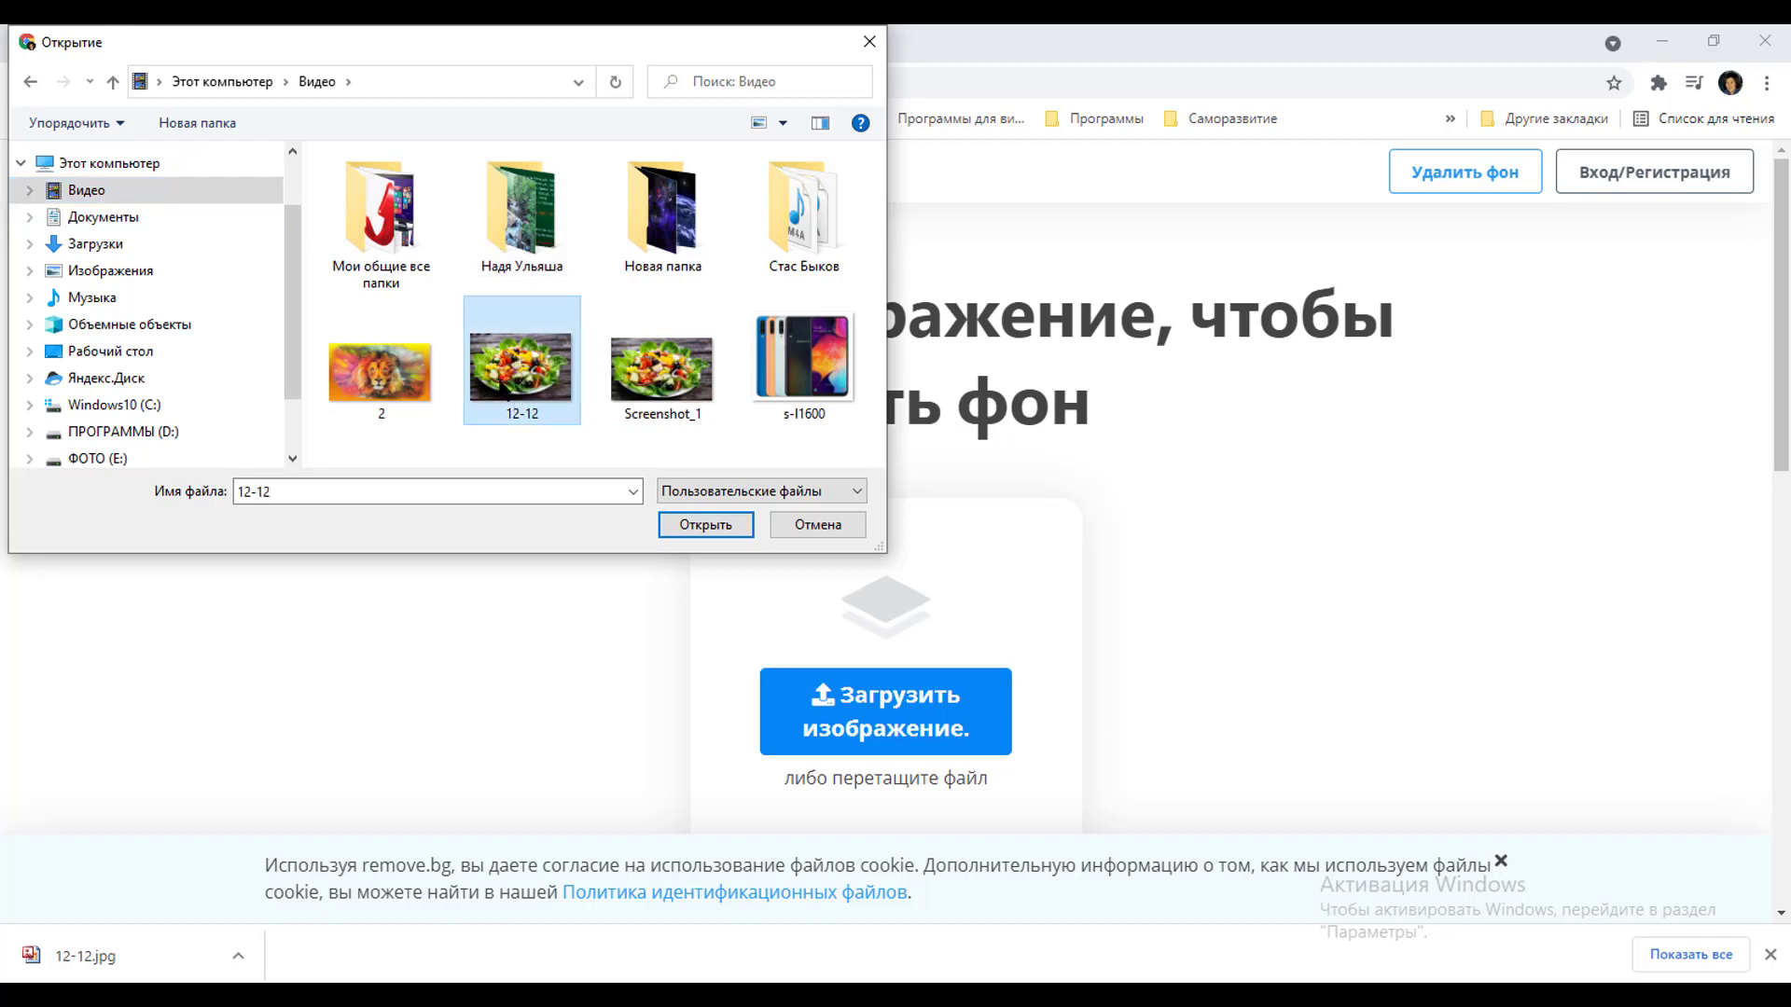
pyautogui.click(693, 527)
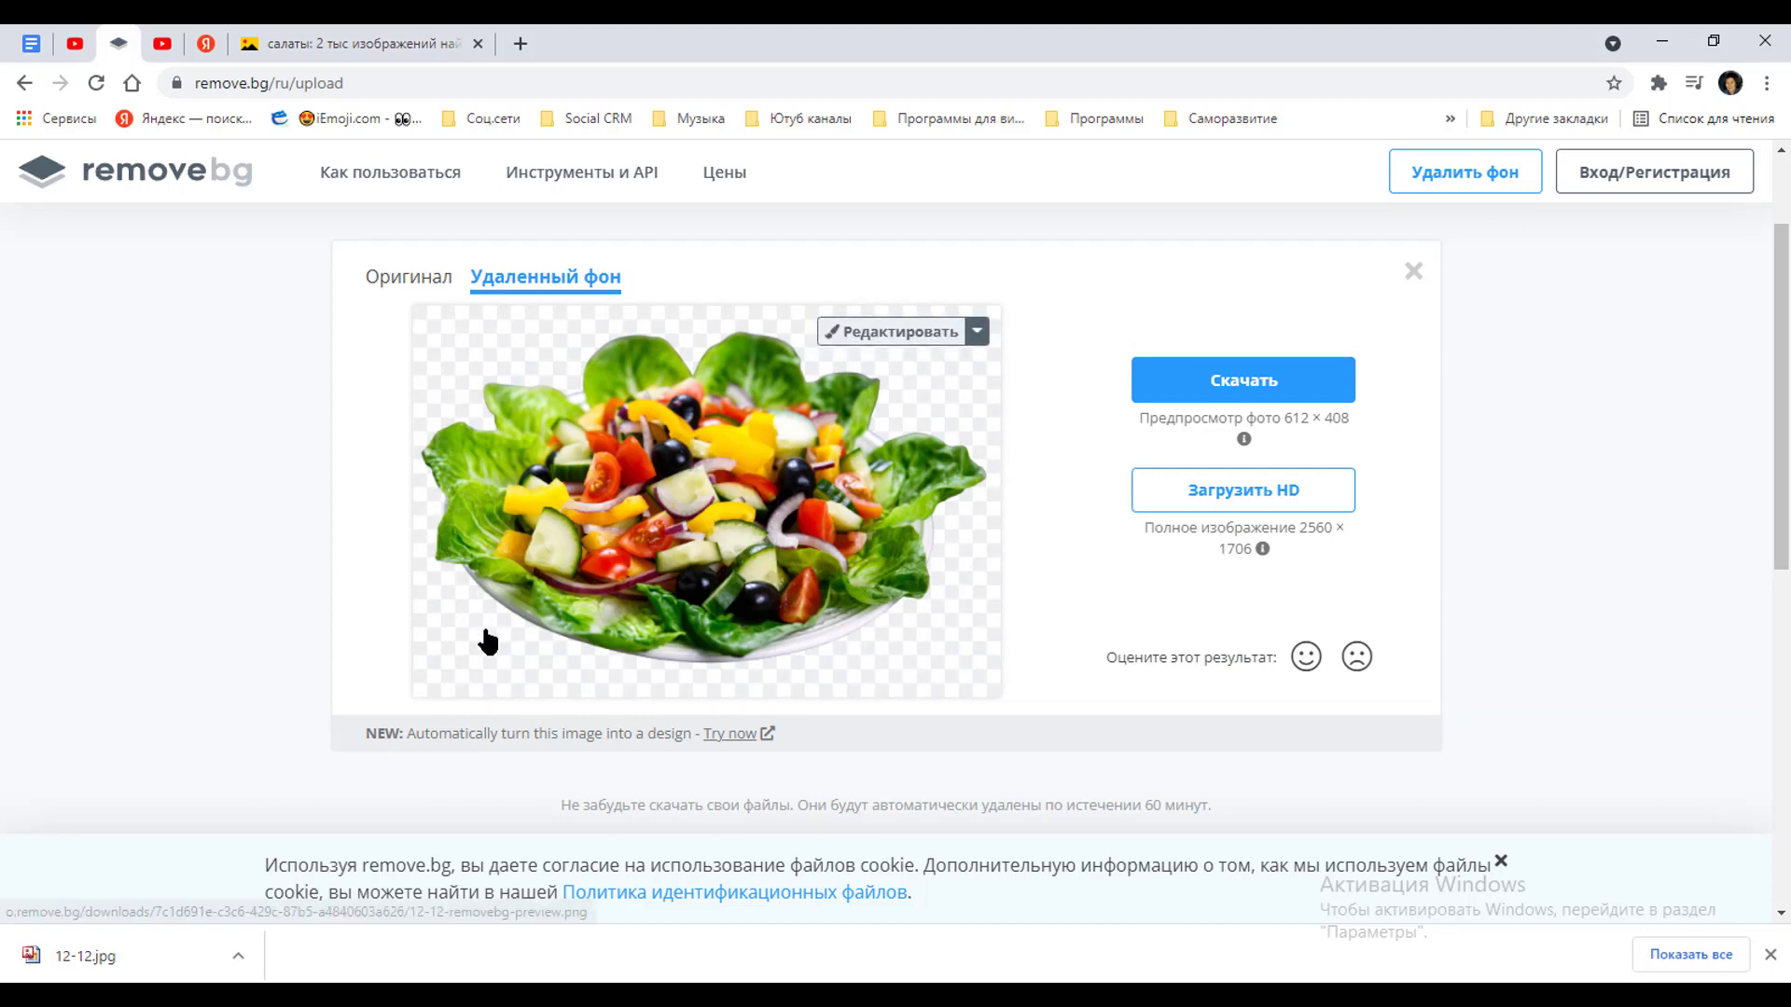
# Step: Download the cut-out salad as 12-12-removebg PNG, preview it, then dismiss the result
pyautogui.click(1228, 393)
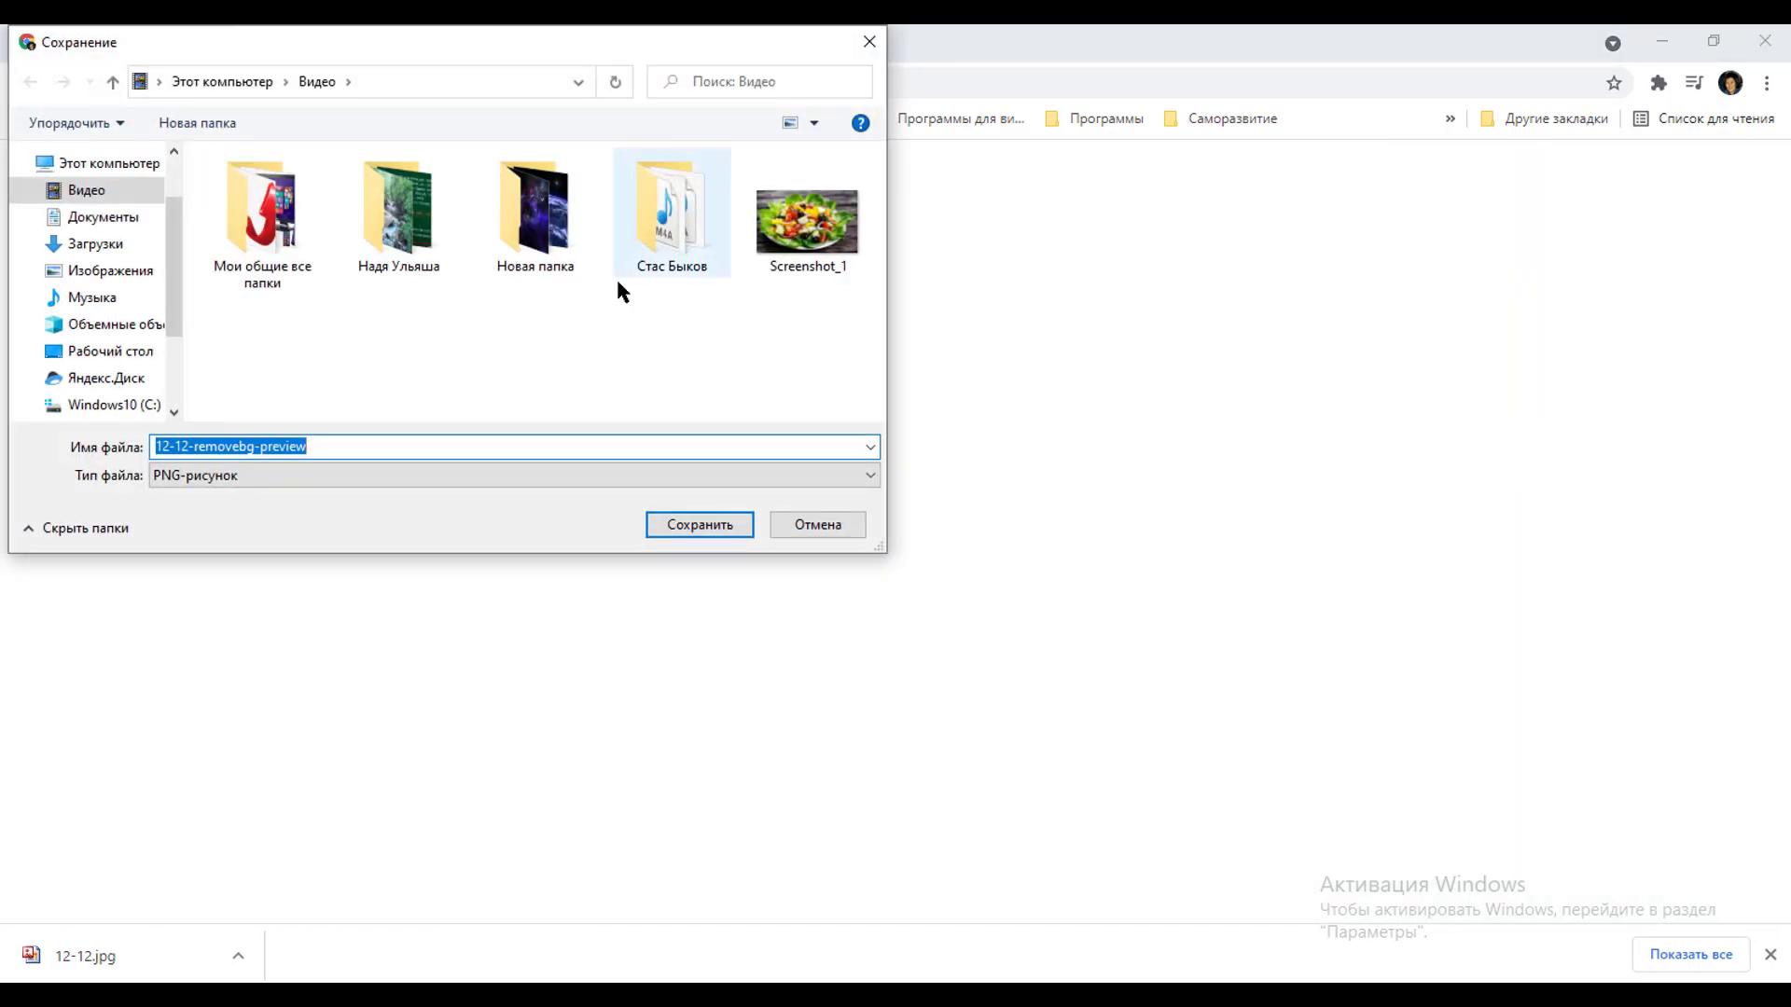
pyautogui.click(707, 535)
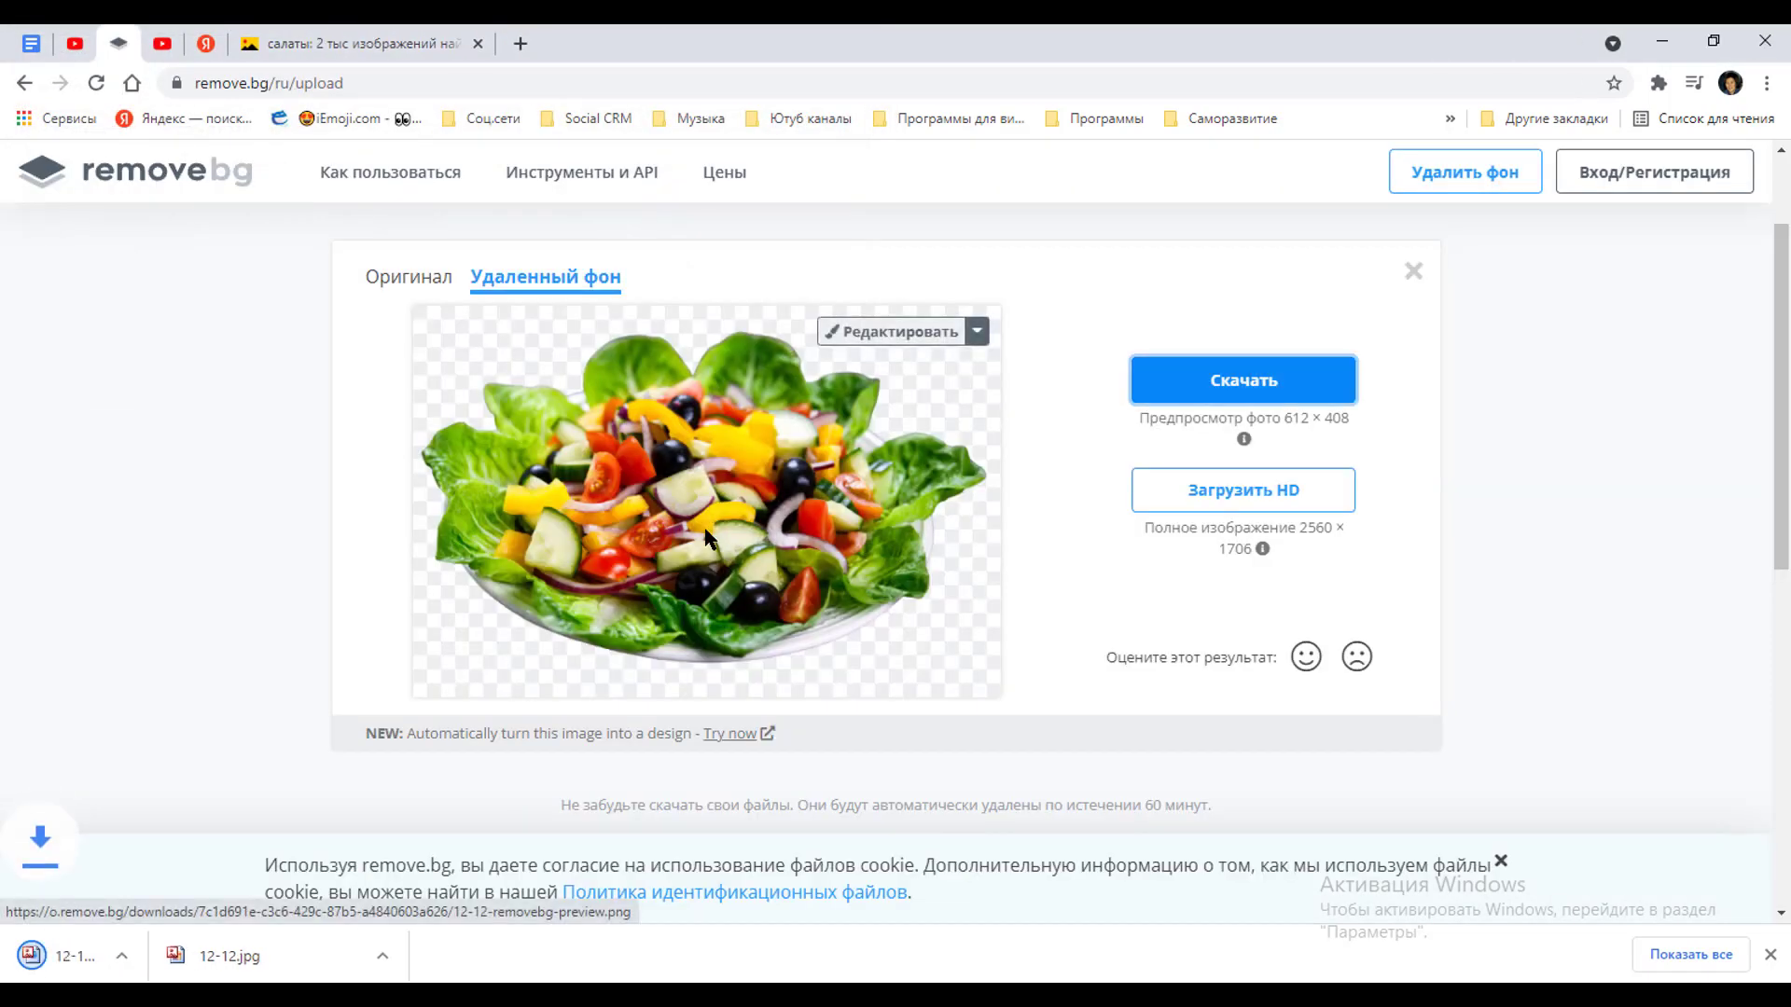
pyautogui.click(97, 965)
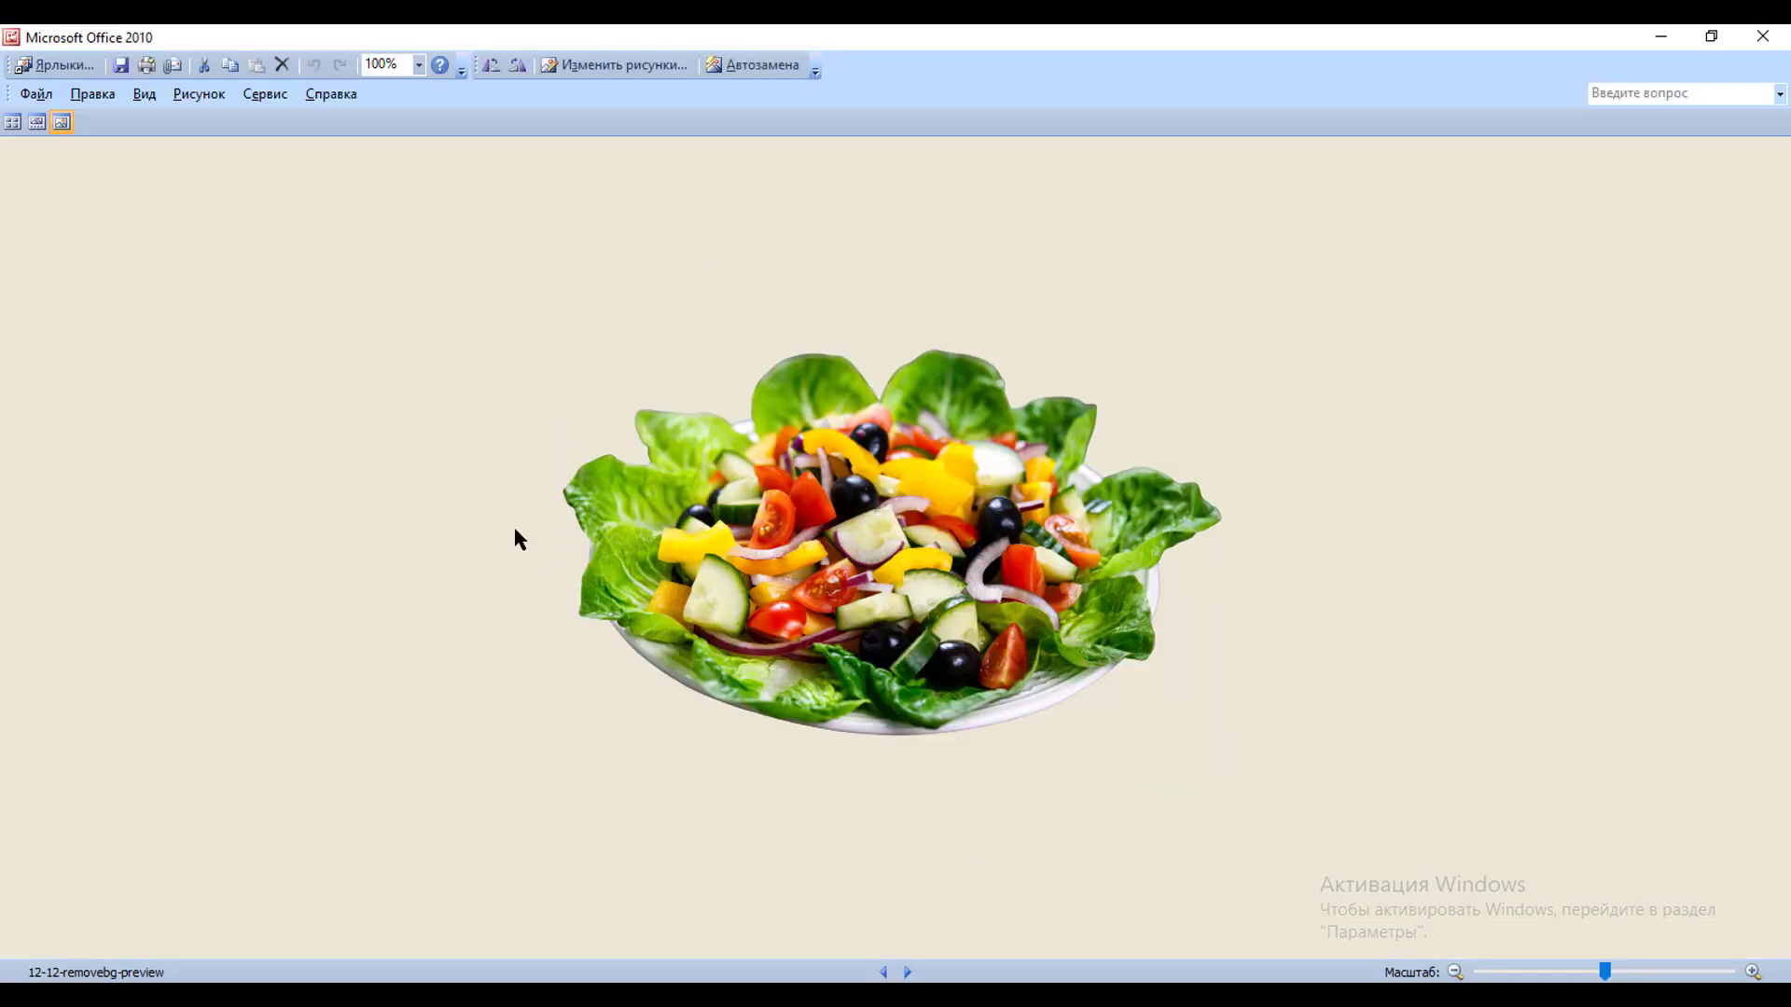
pyautogui.click(1761, 38)
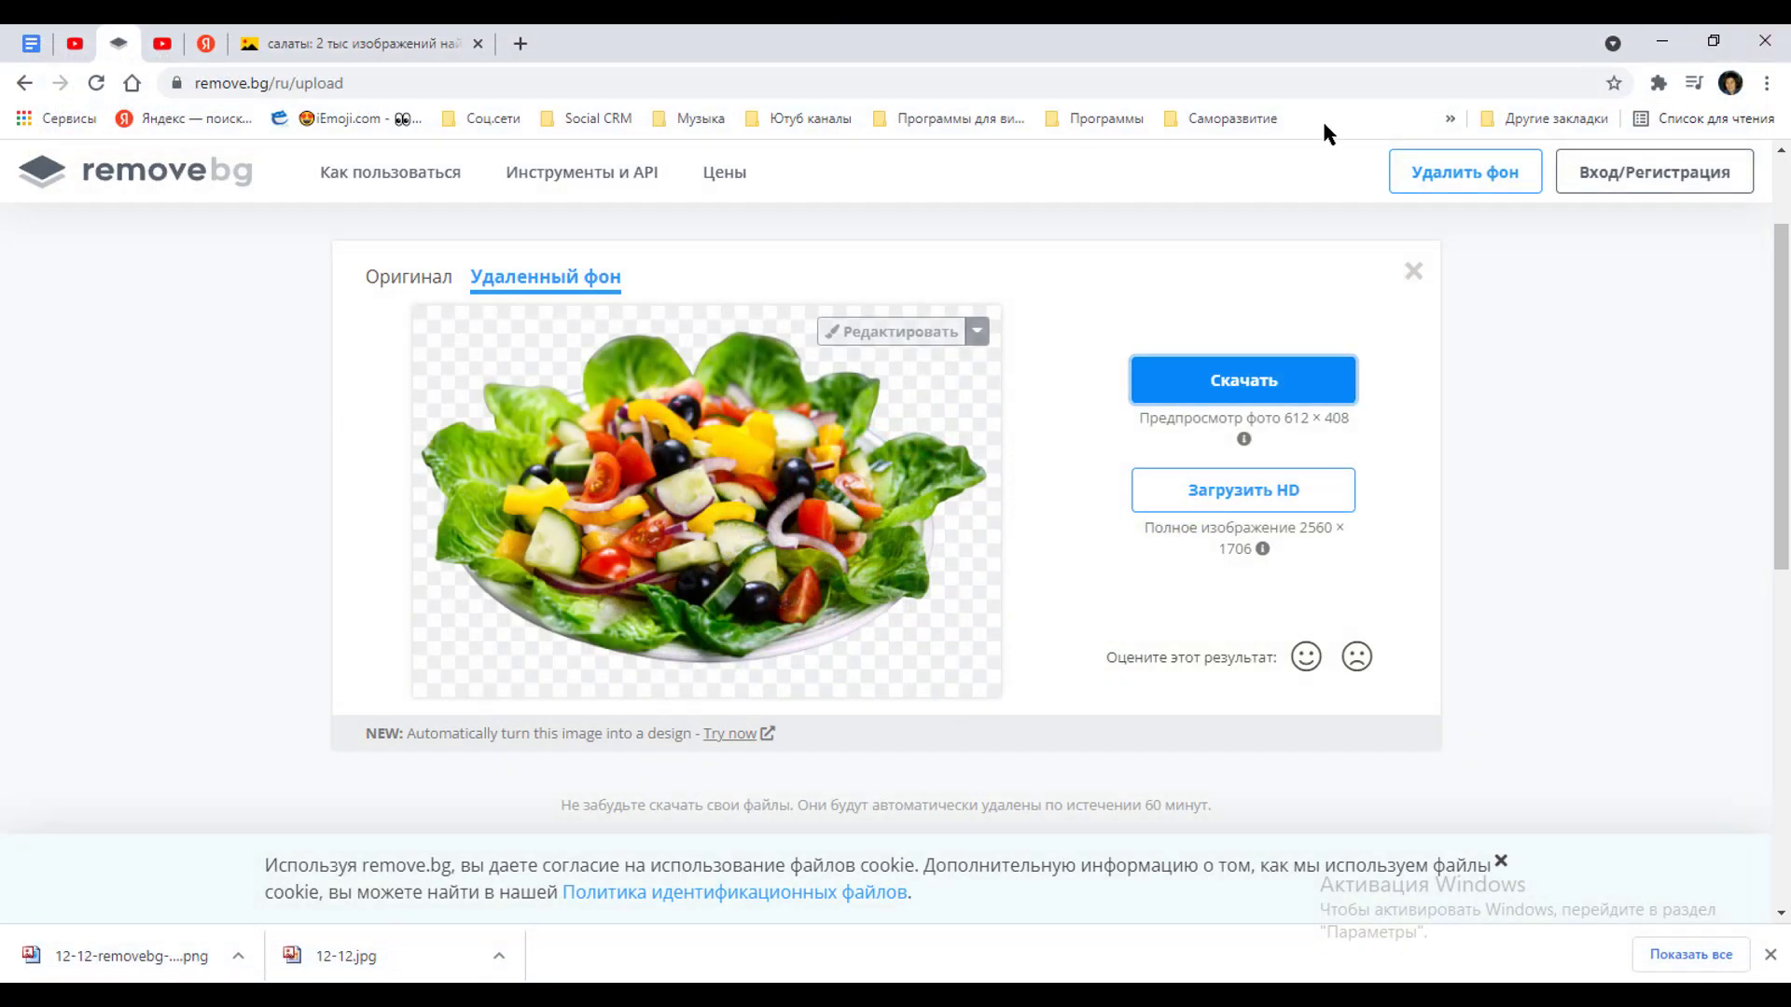
pyautogui.click(1412, 274)
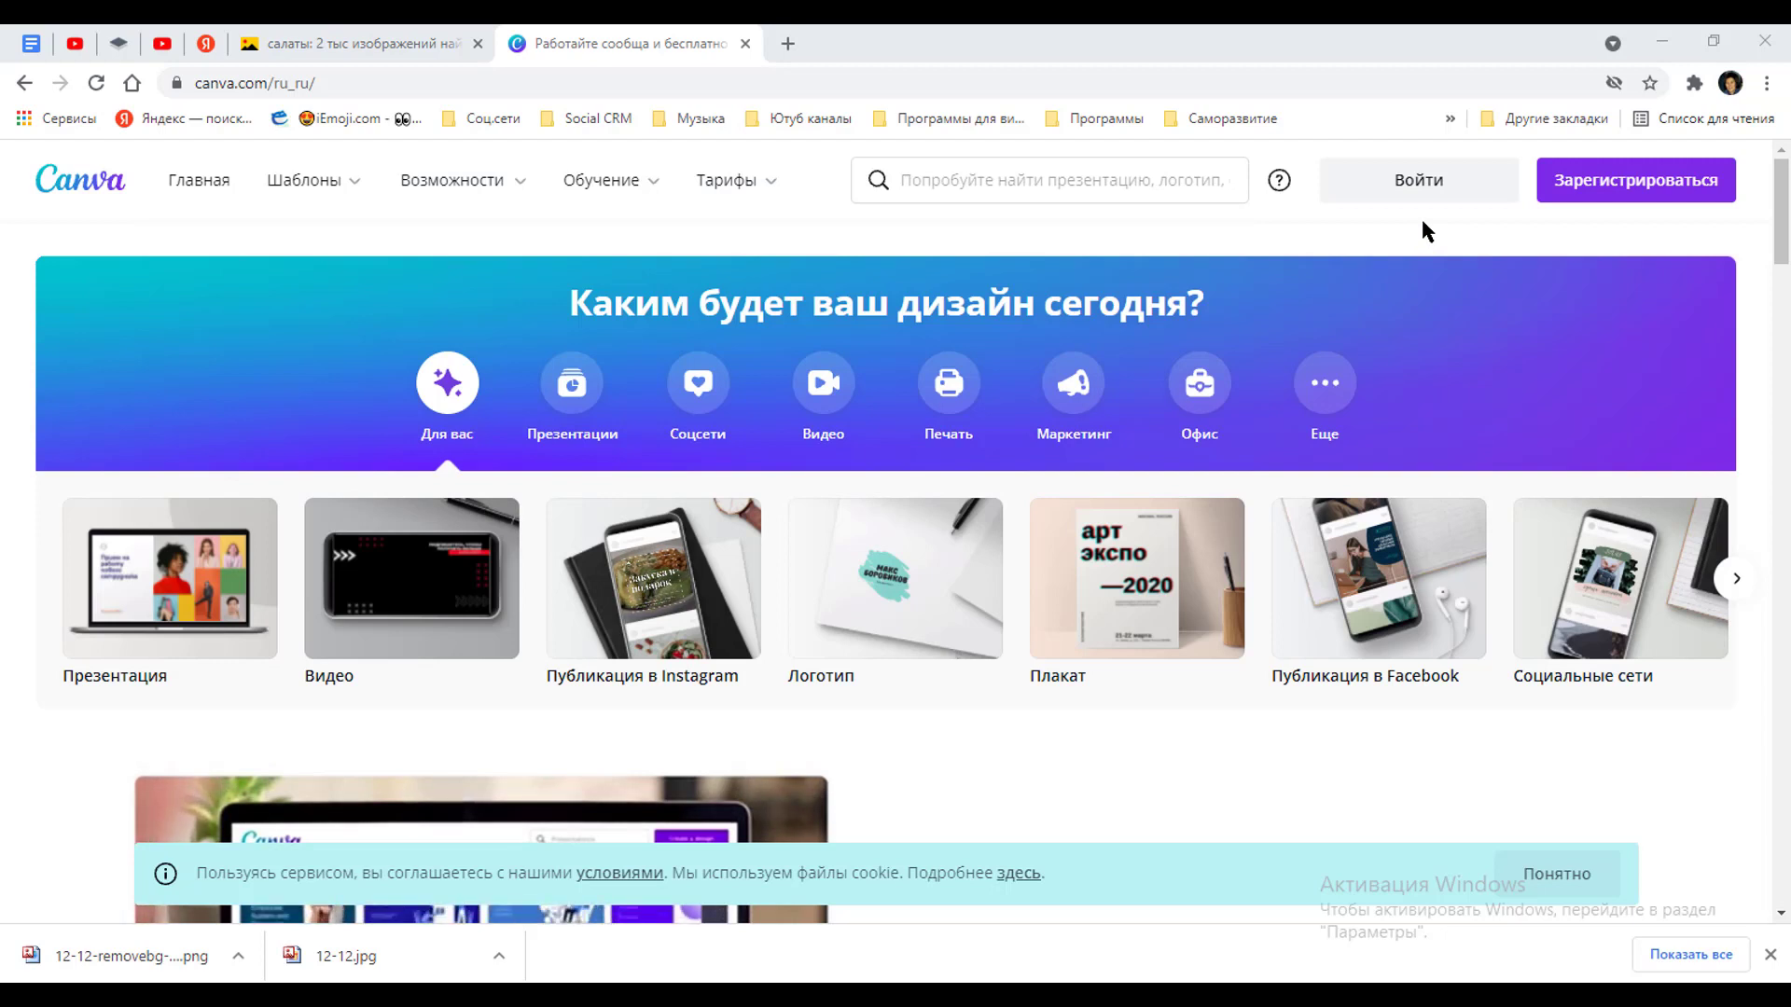
# Step: Close the Canva tab with Ctrl+W
pyautogui.hotkey('ctrl', 'w')
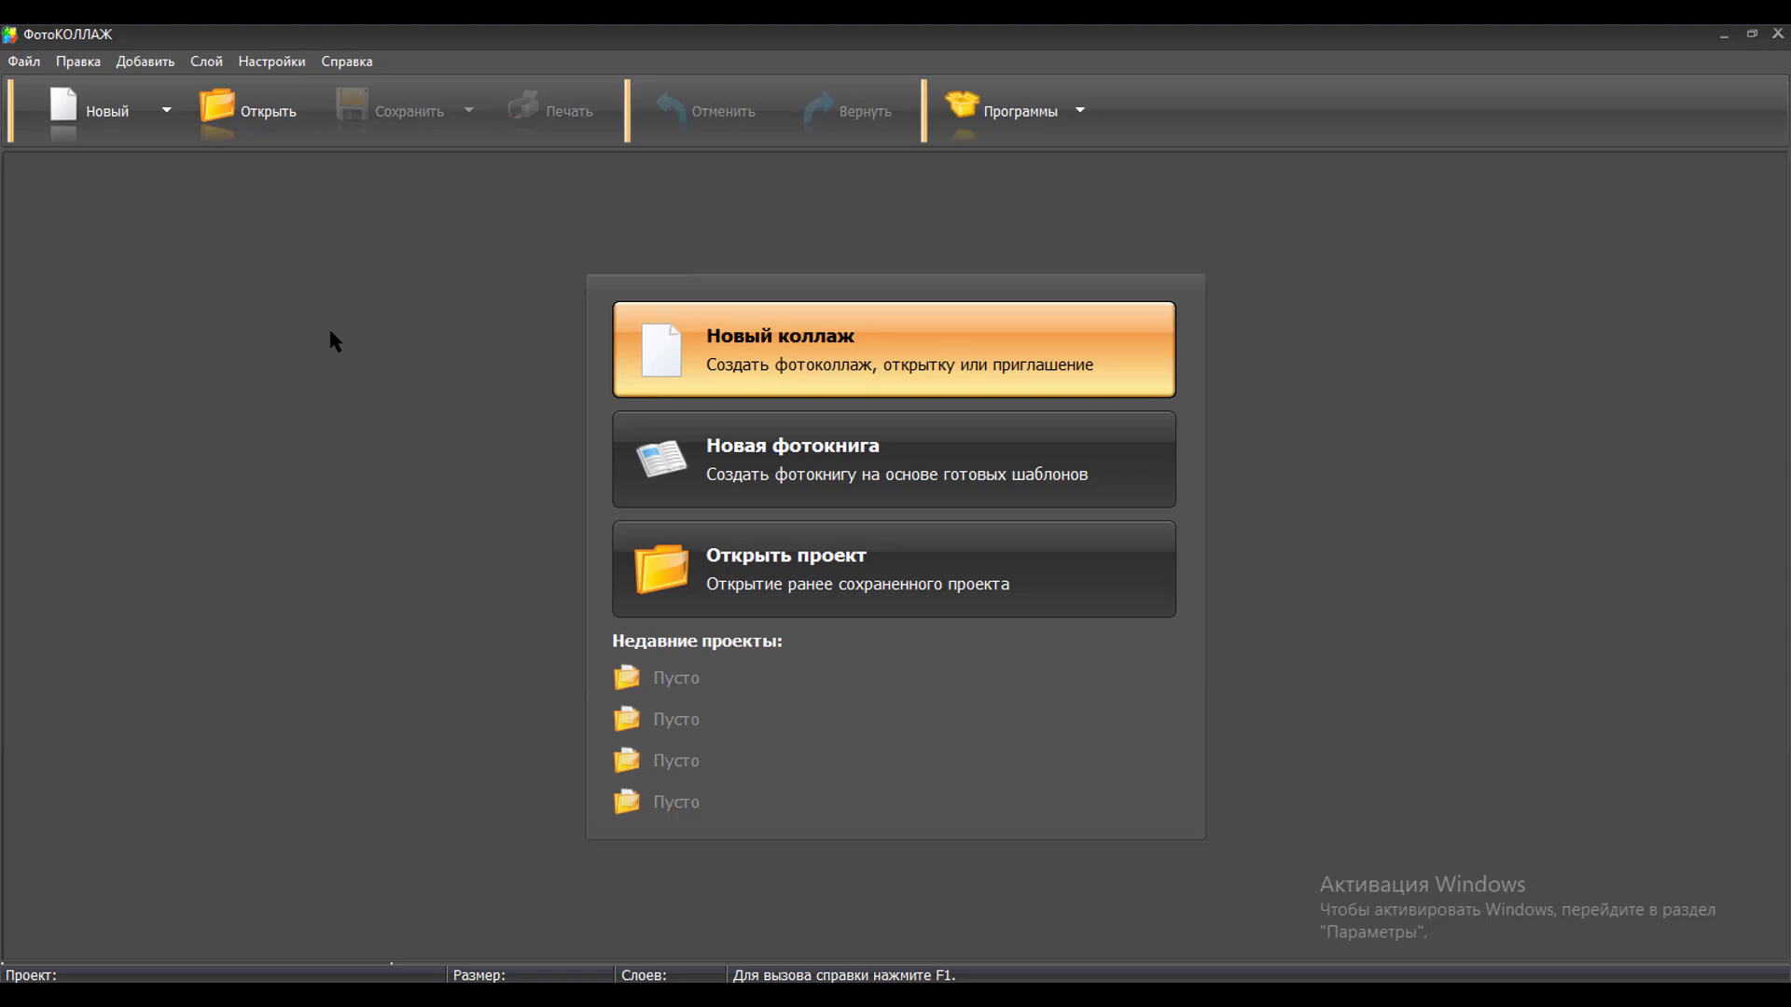
# Step: Create a new collage with the 1280×720 'Превью для видео на ютубе' page format
pyautogui.click(746, 358)
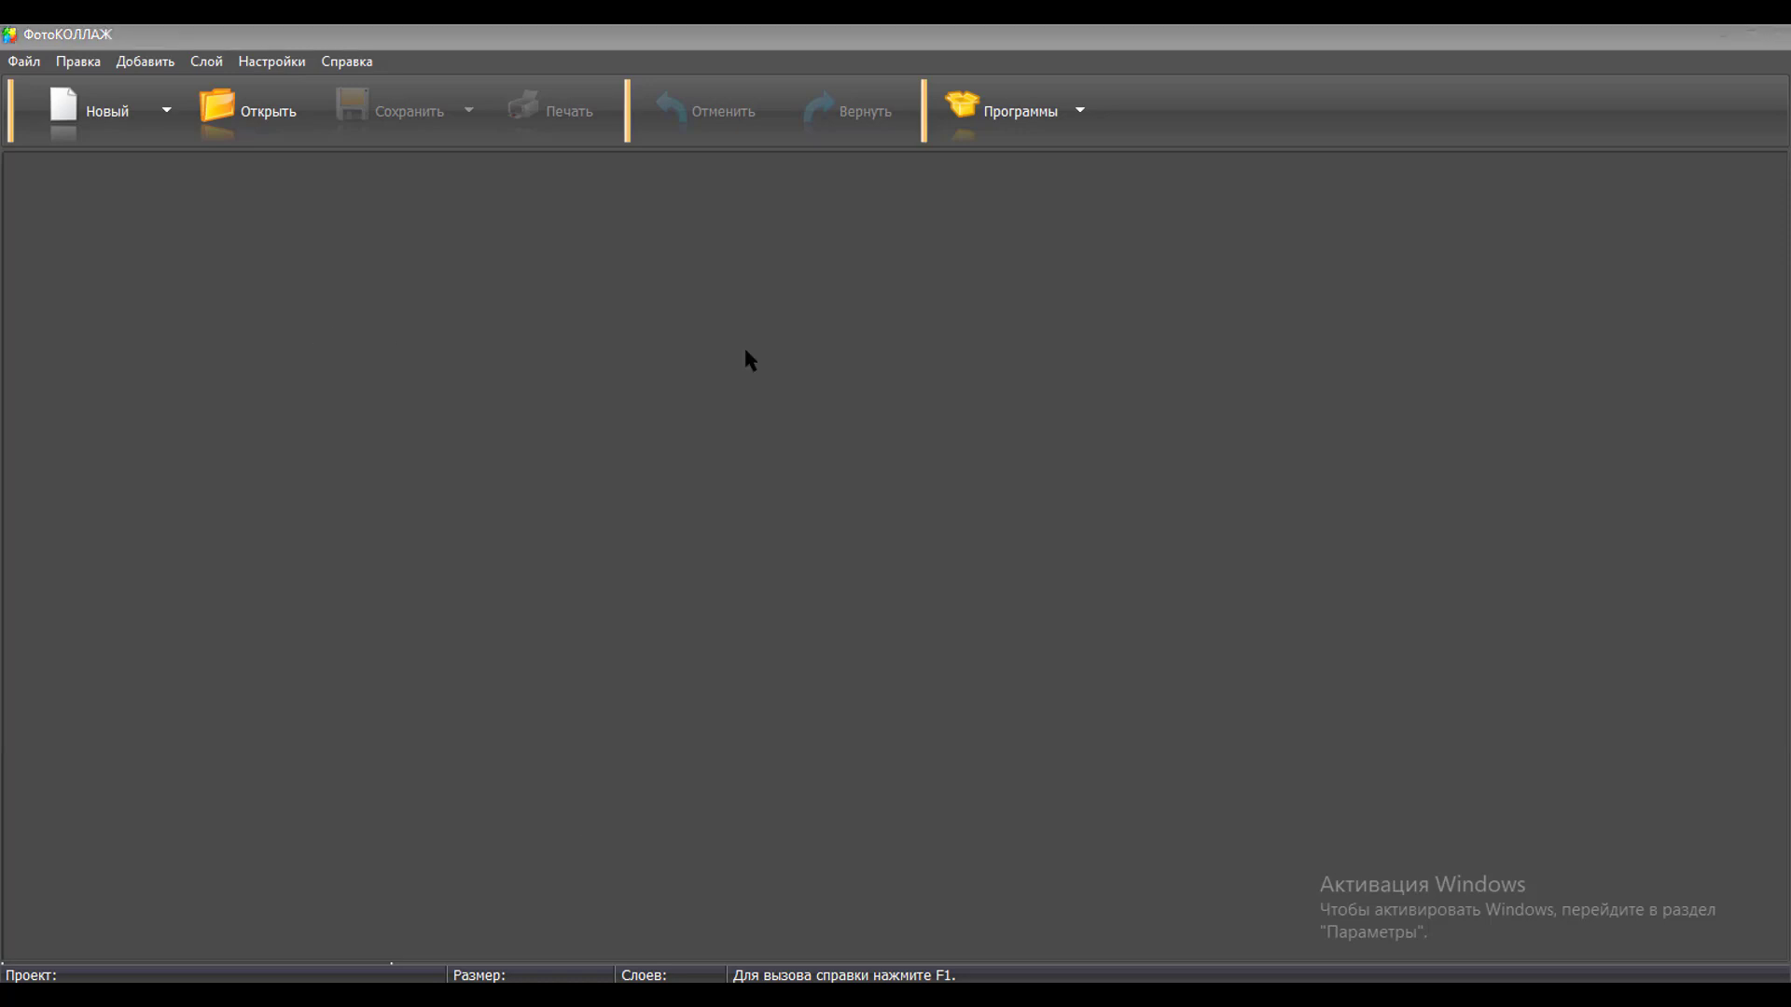
pyautogui.doubleClick(620, 459)
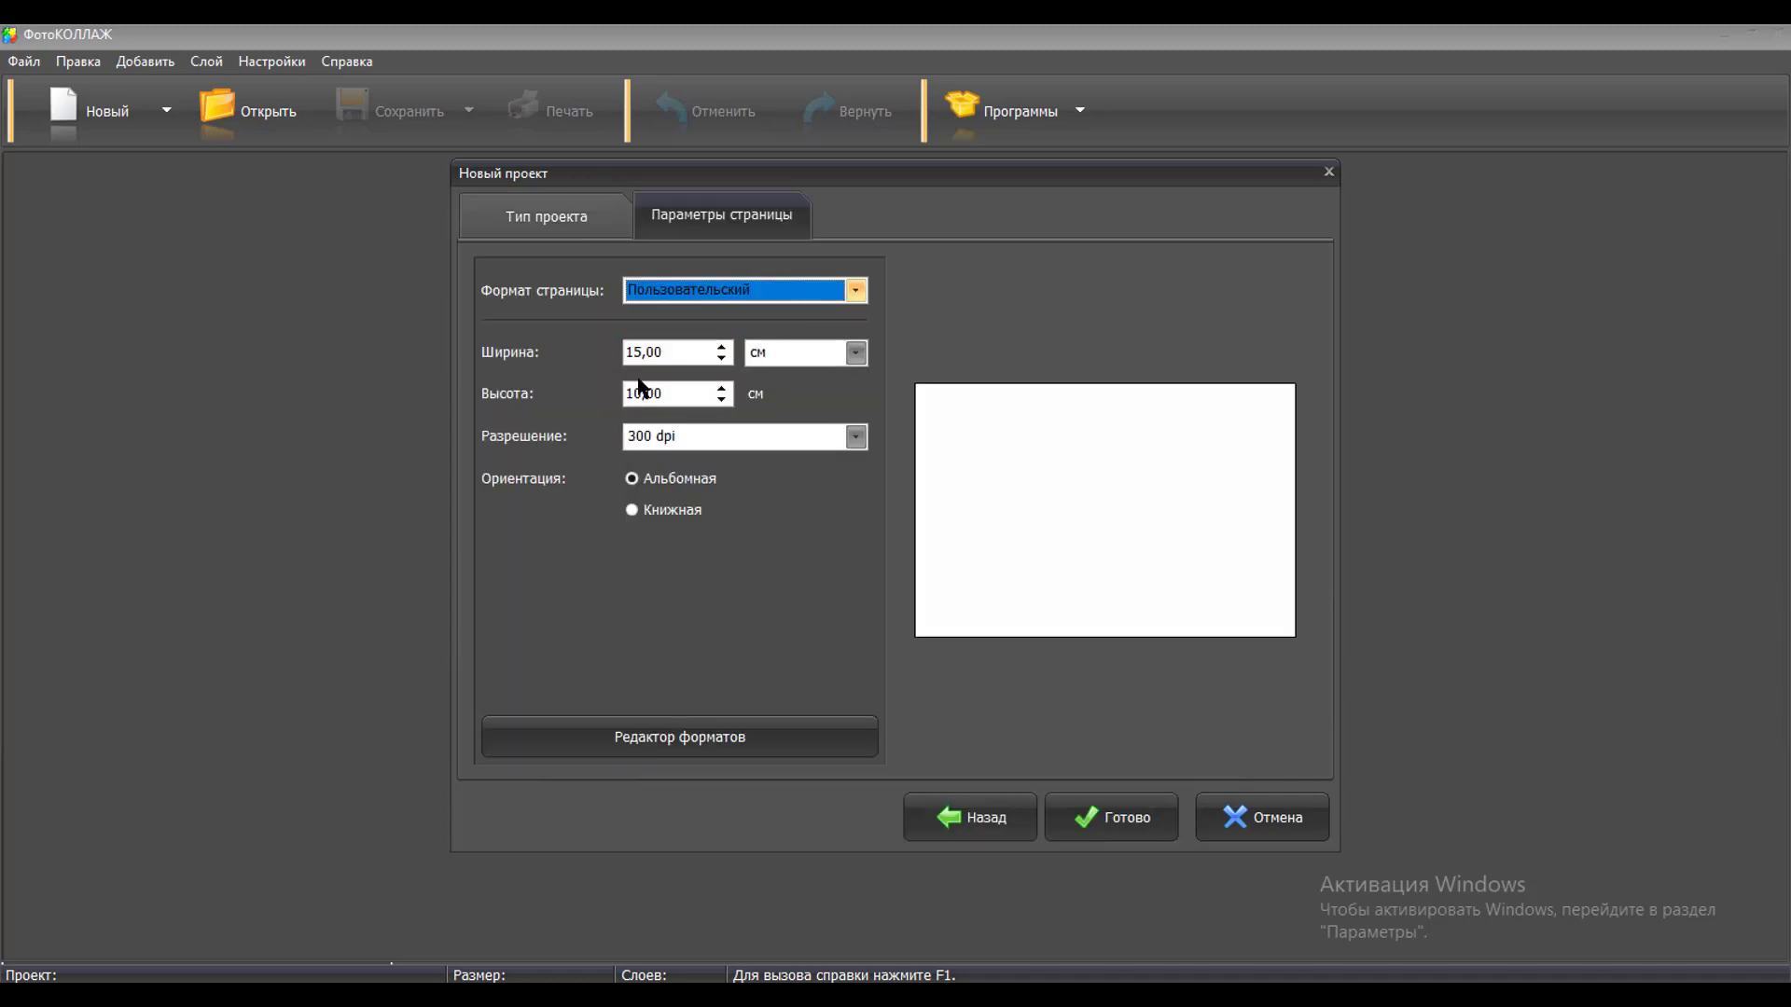
pyautogui.click(855, 292)
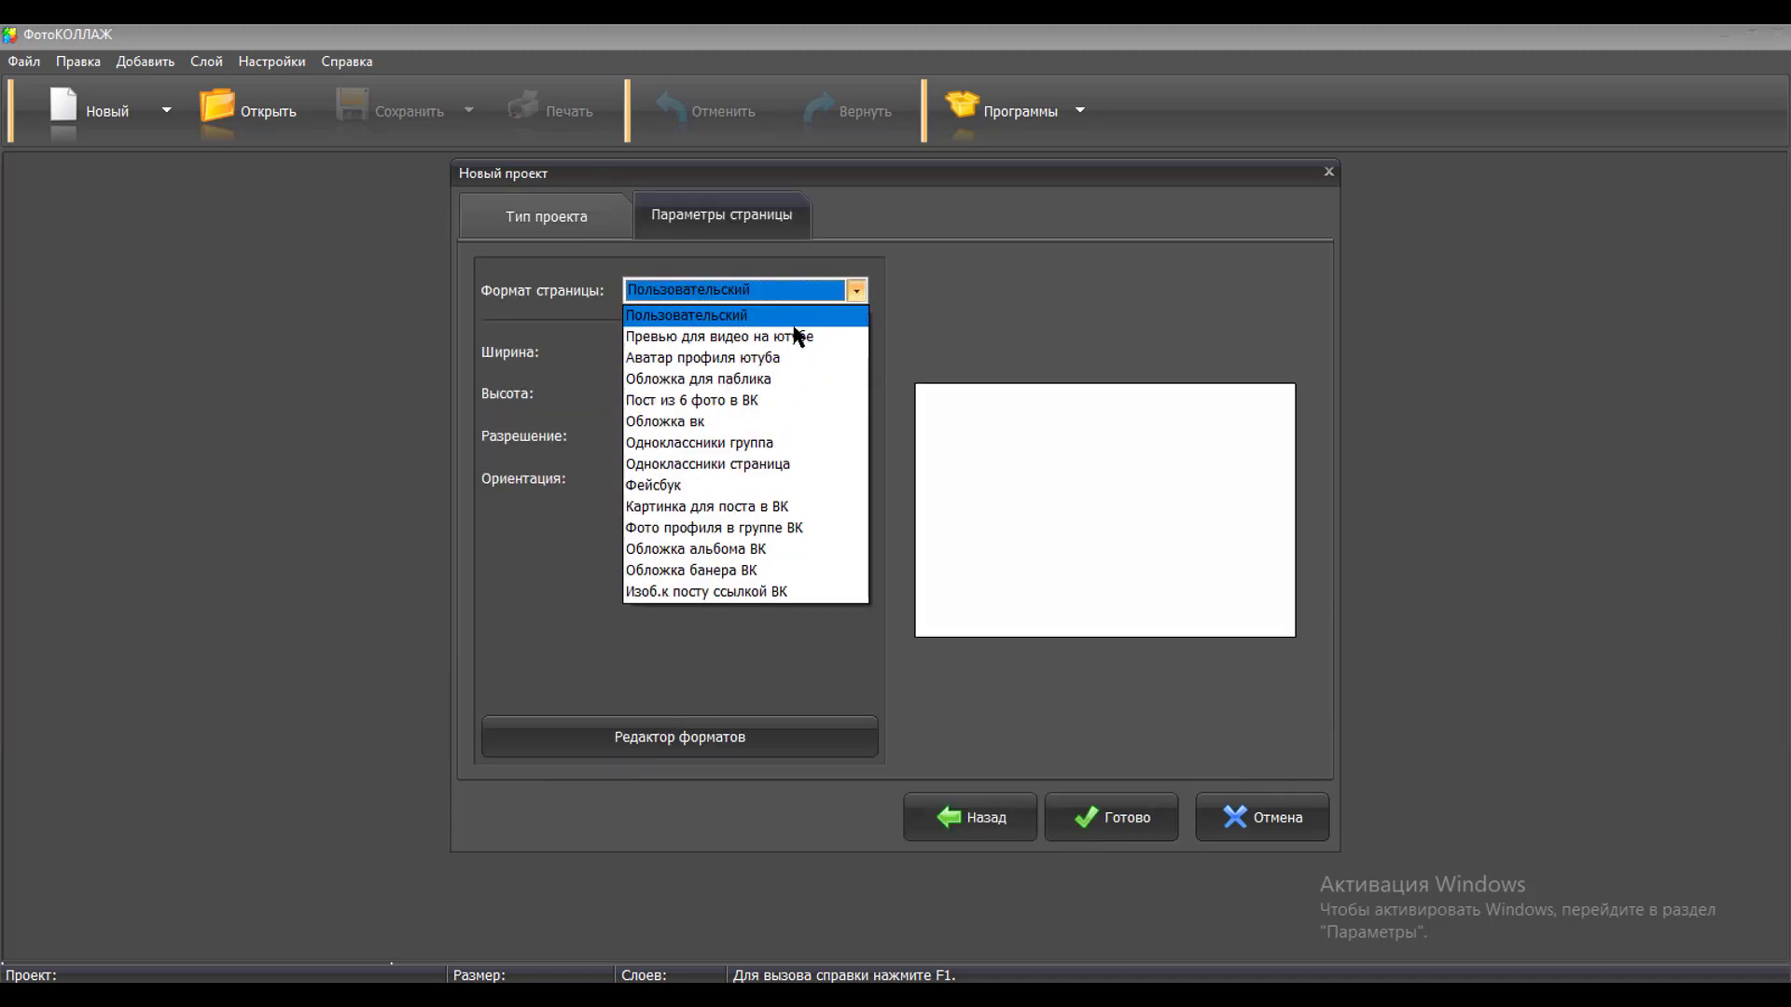
pyautogui.click(741, 338)
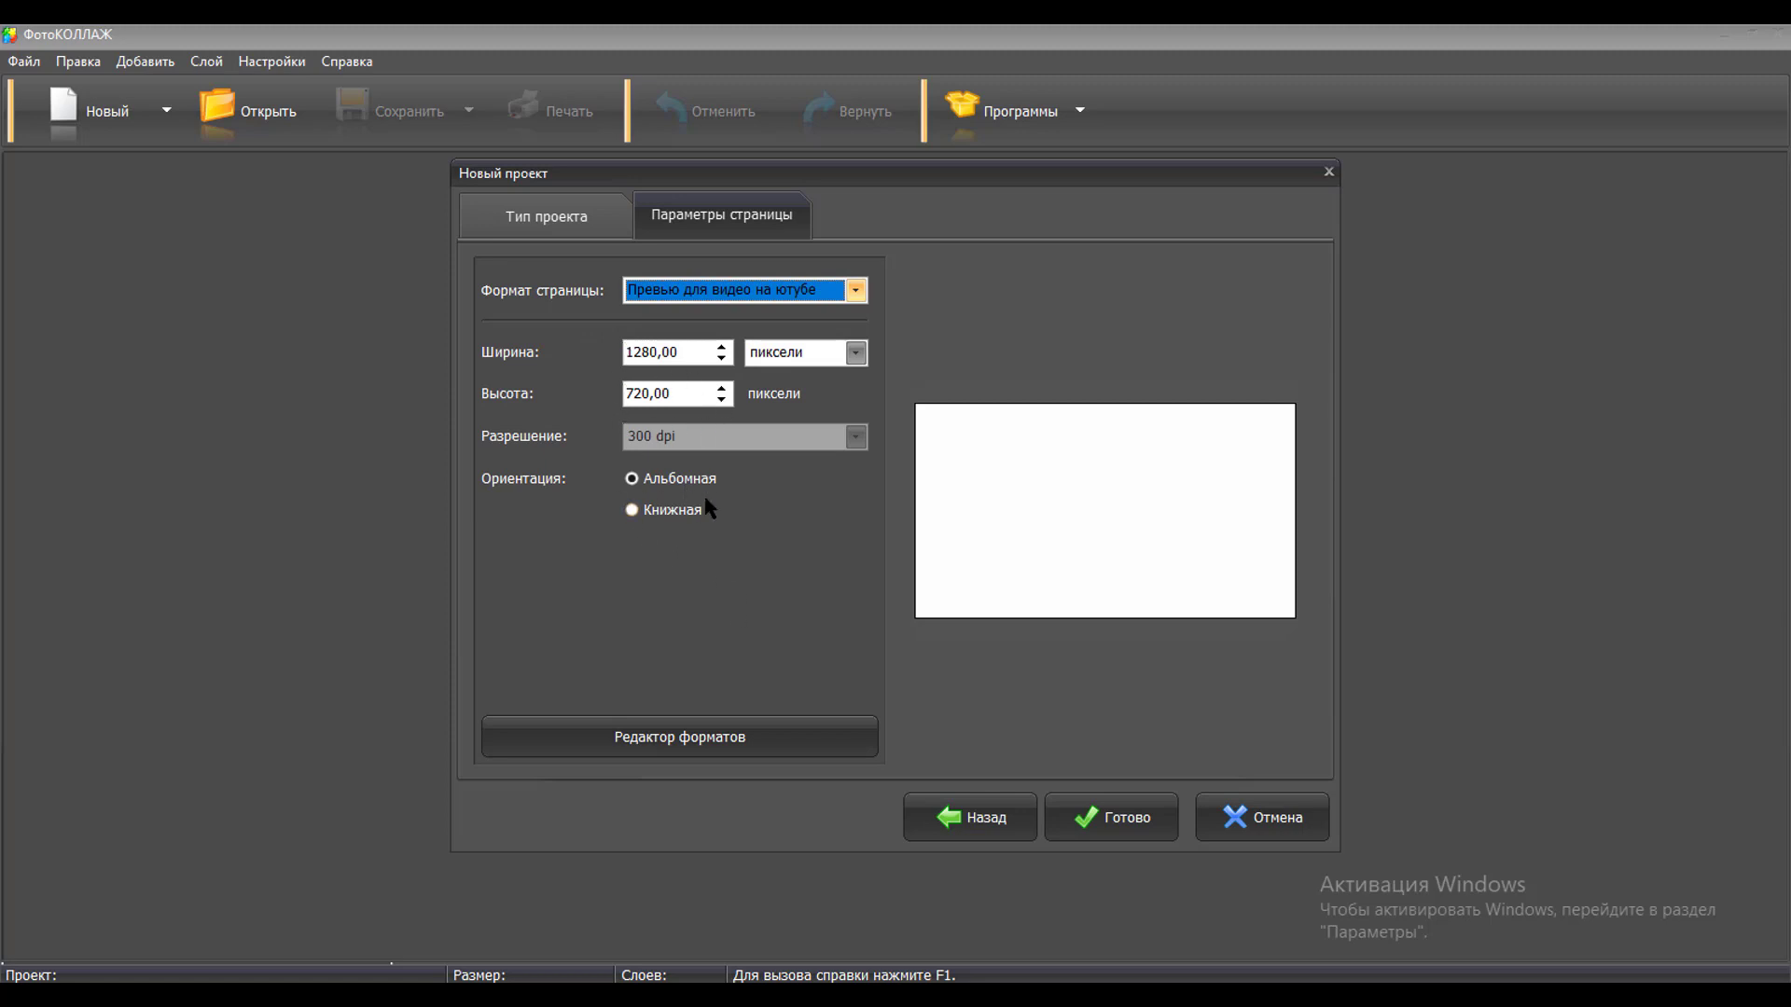
pyautogui.click(1119, 818)
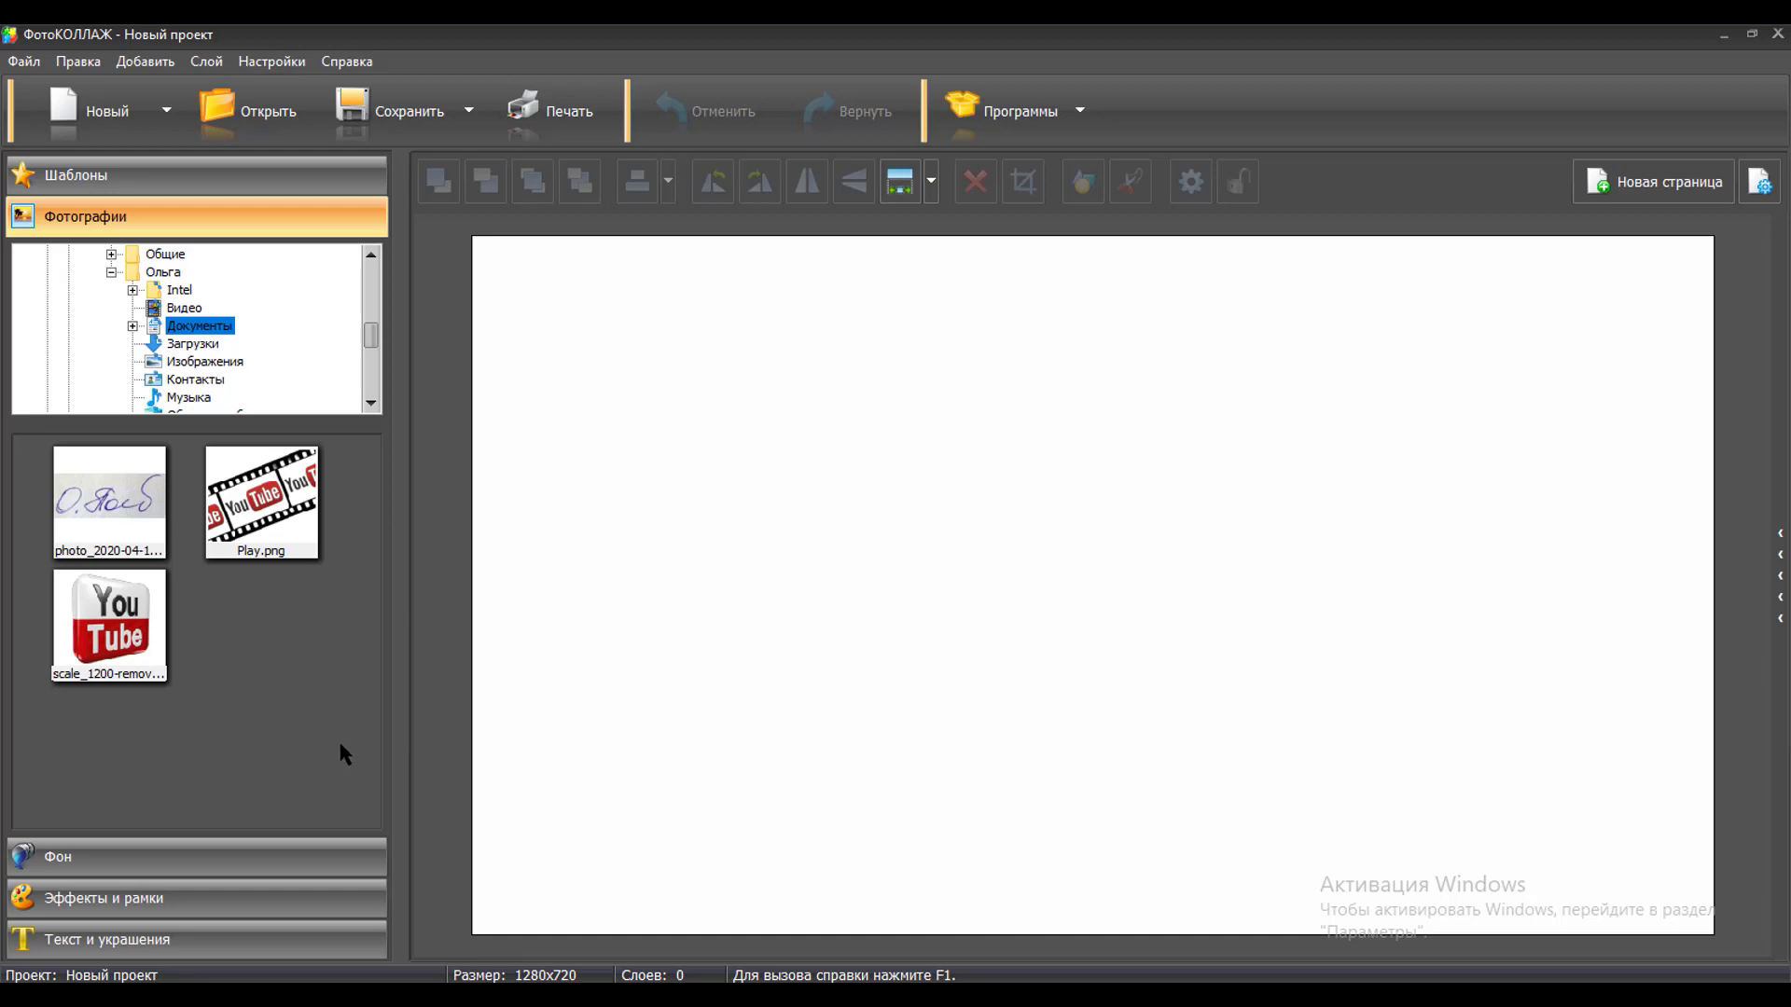
# Step: Set the page background to the magenta-cyan-yellow-green rainbow preset gradient
pyautogui.click(91, 863)
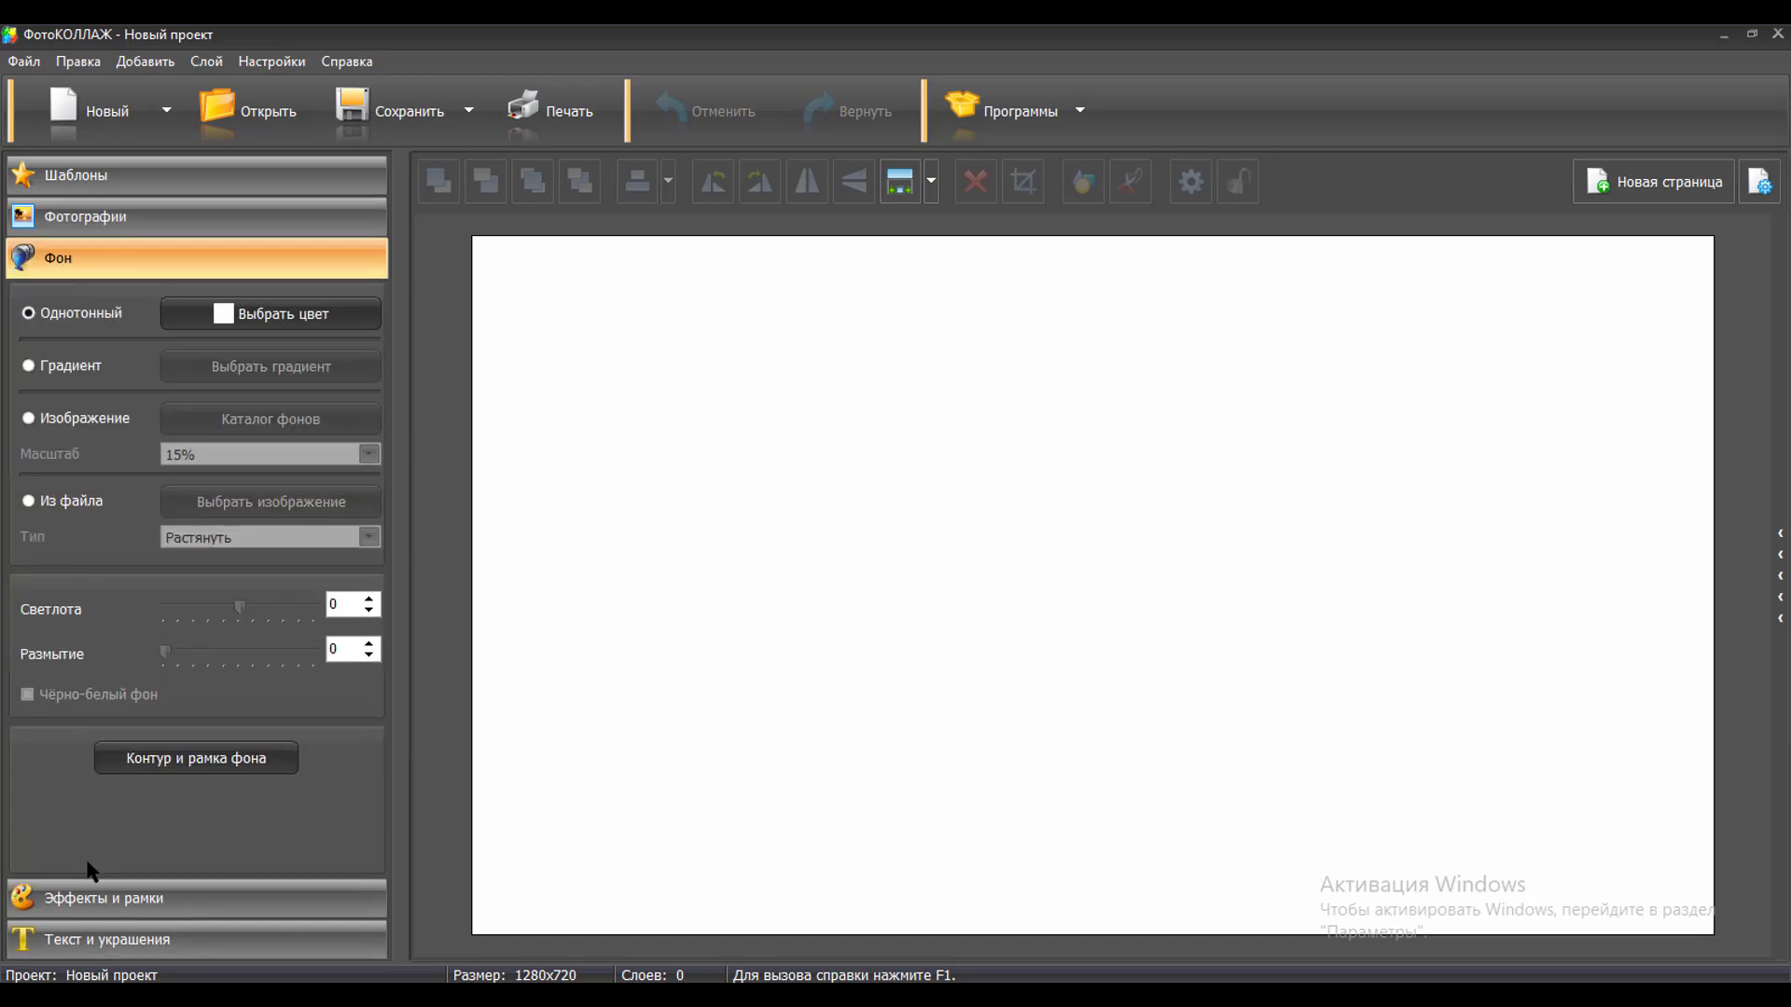
pyautogui.click(29, 366)
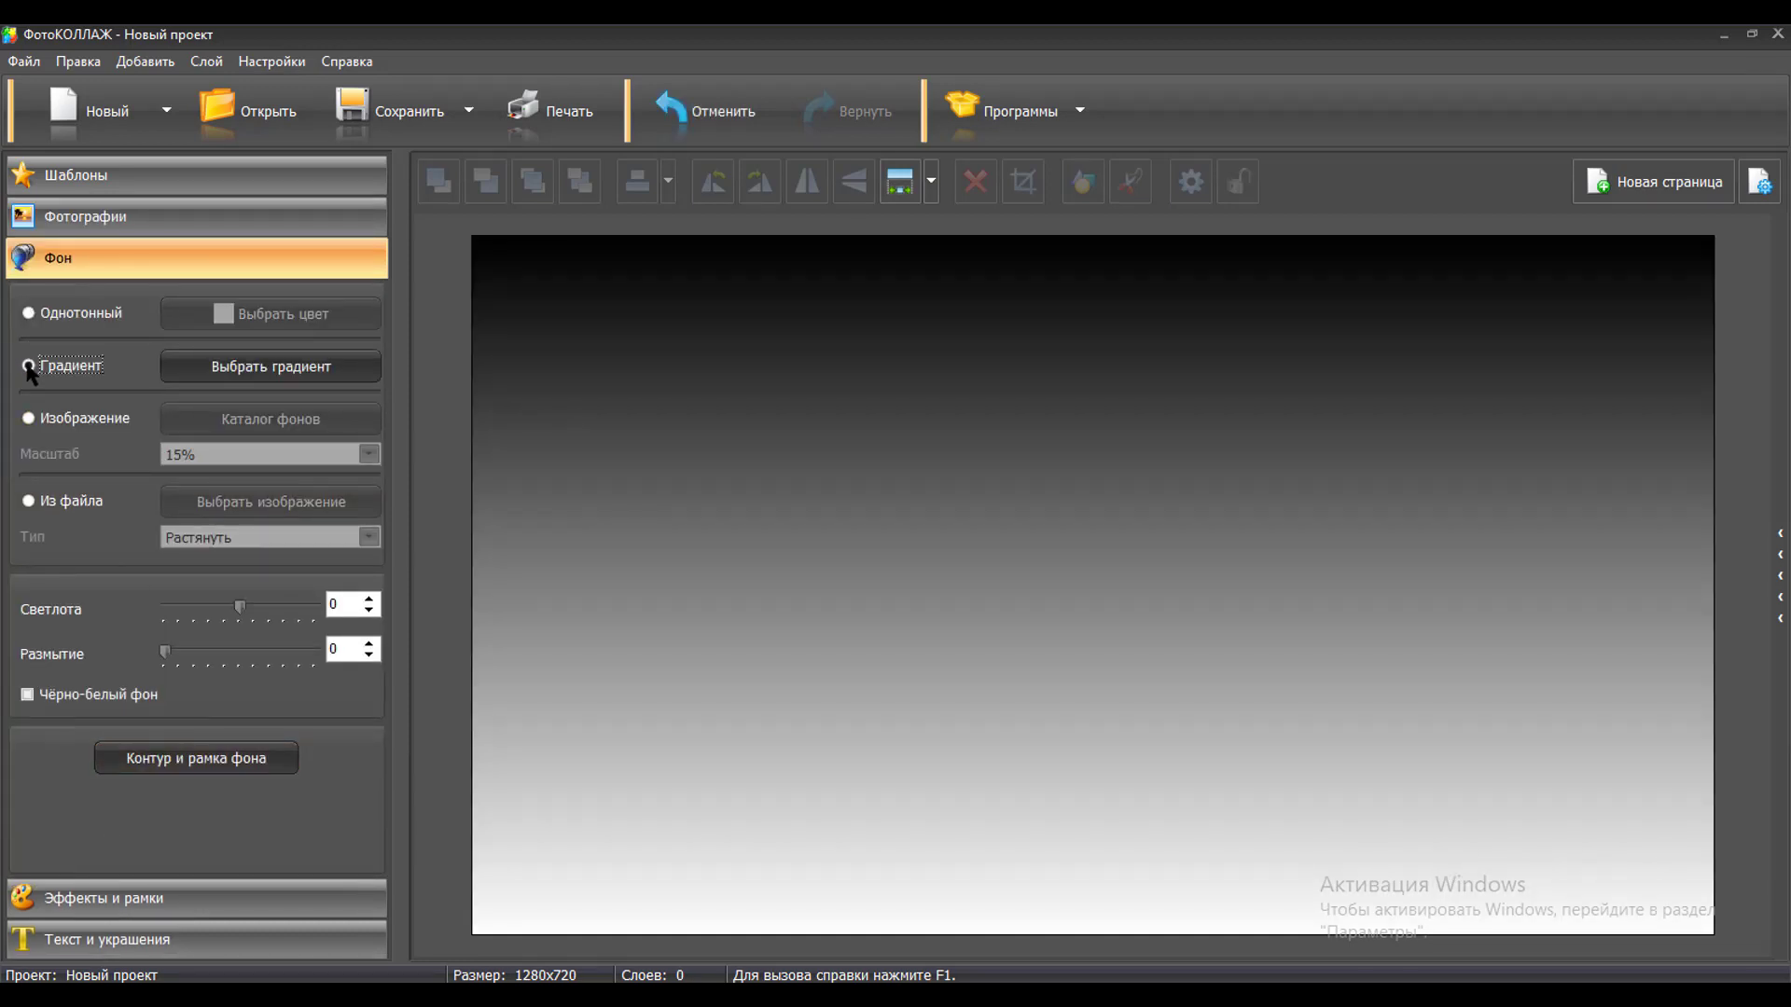
pyautogui.click(240, 367)
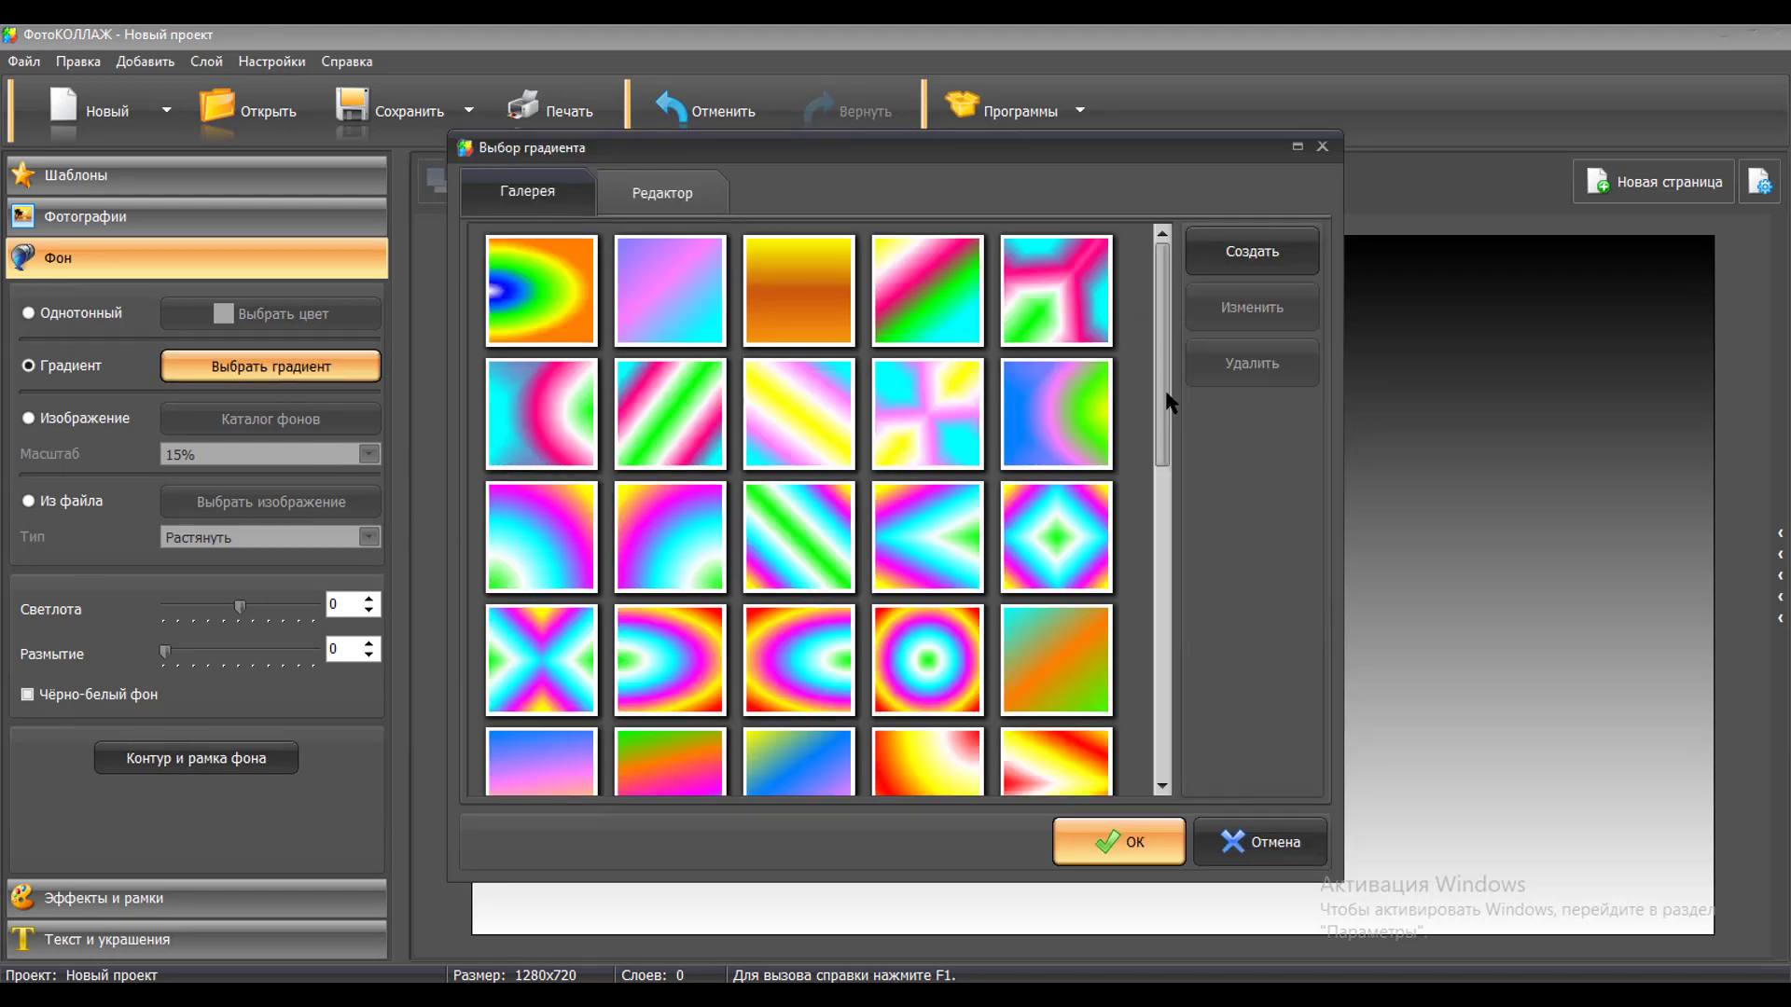
pyautogui.moveTo(1166, 396)
pyautogui.mouseDown()
pyautogui.moveTo(1158, 431)
pyautogui.moveTo(1166, 414)
pyautogui.mouseUp()
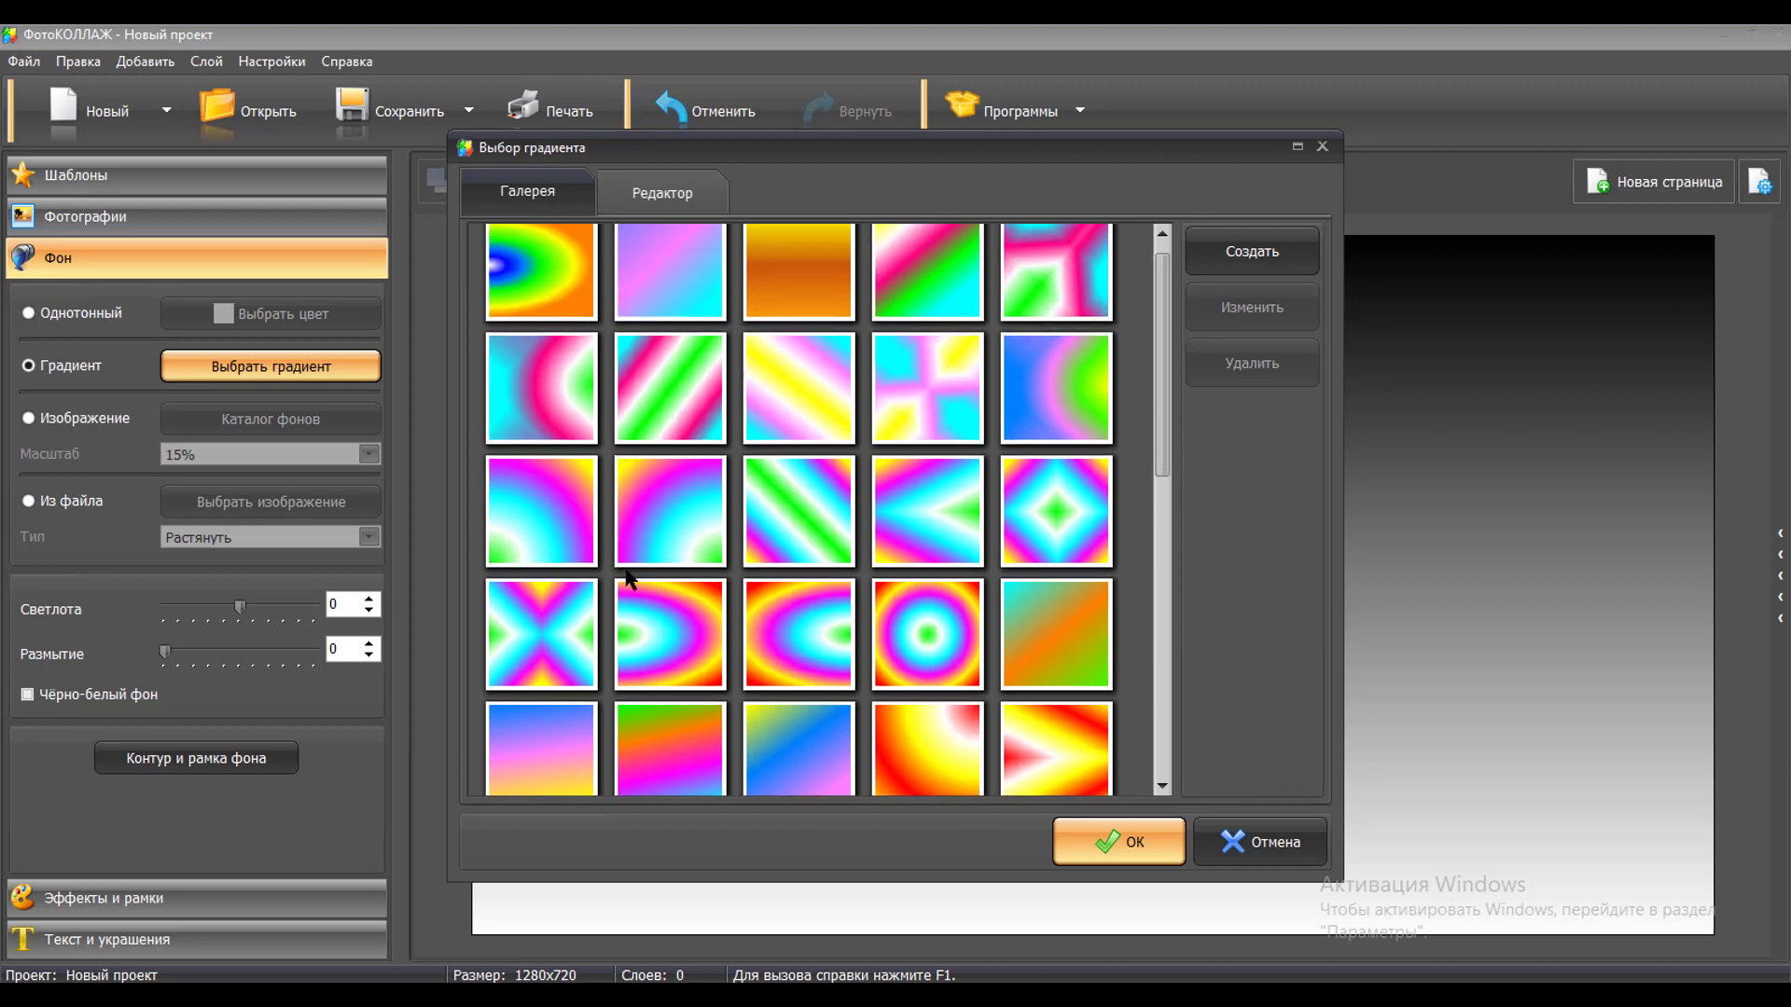
pyautogui.scroll(-1, 522, 503)
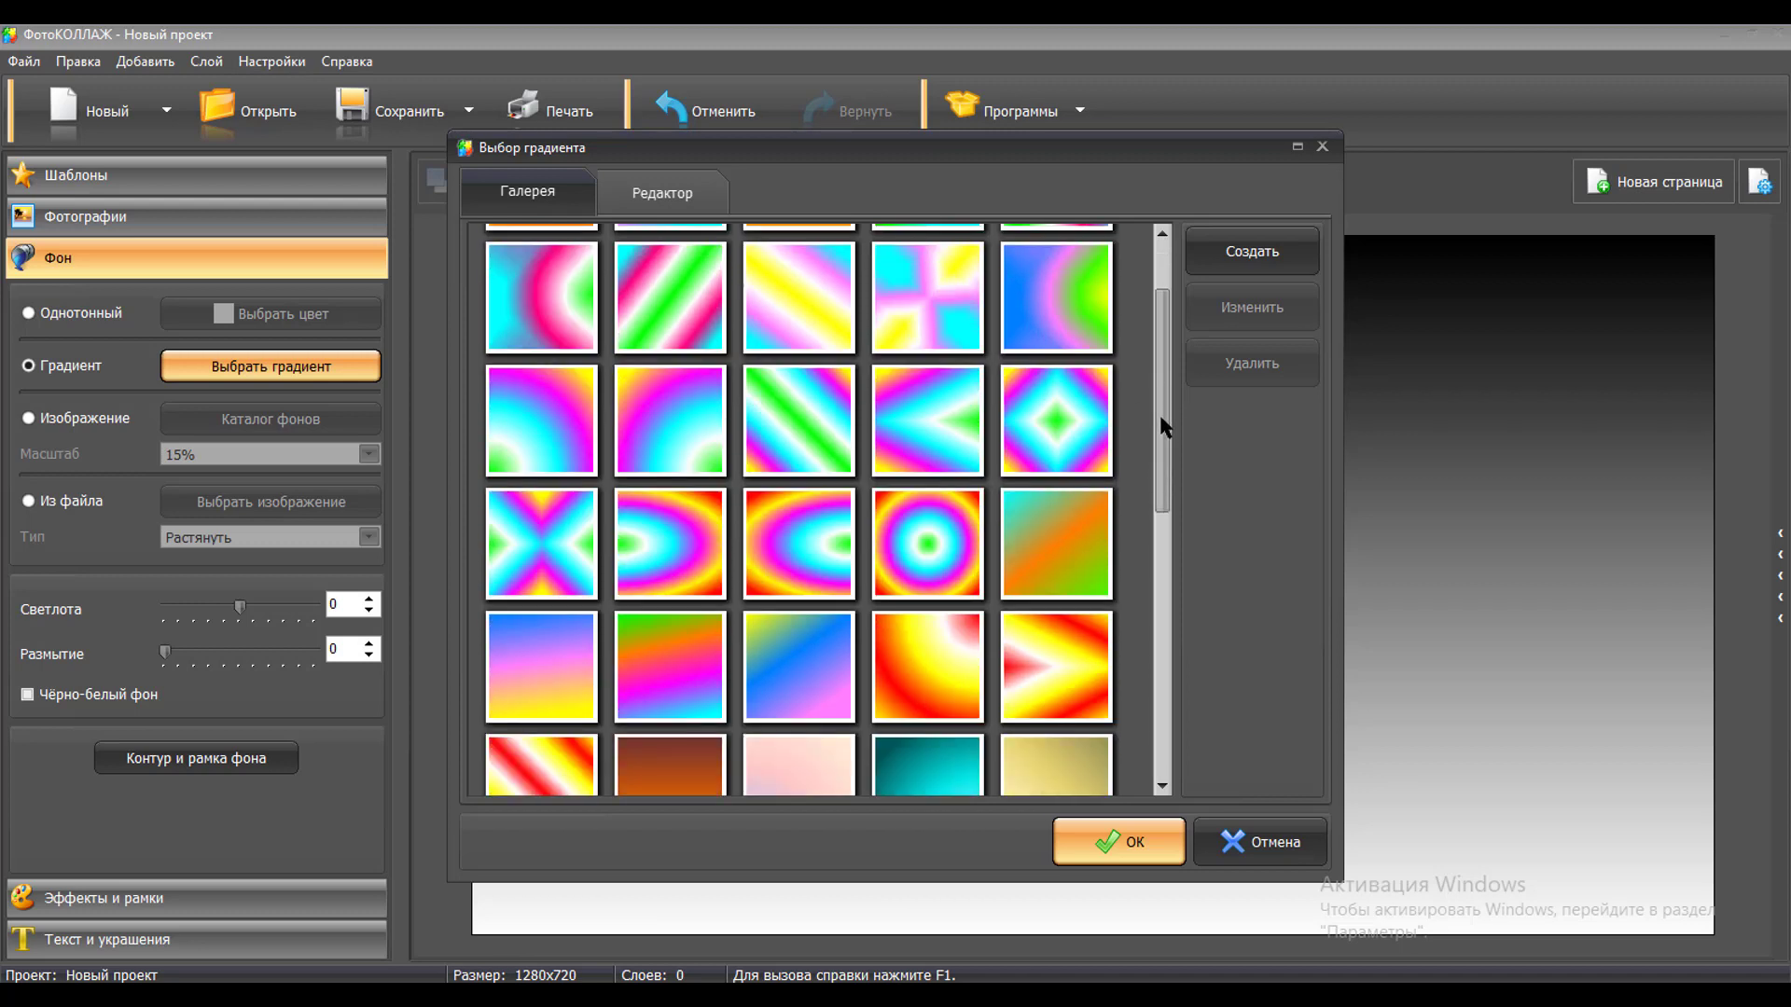
pyautogui.click(533, 440)
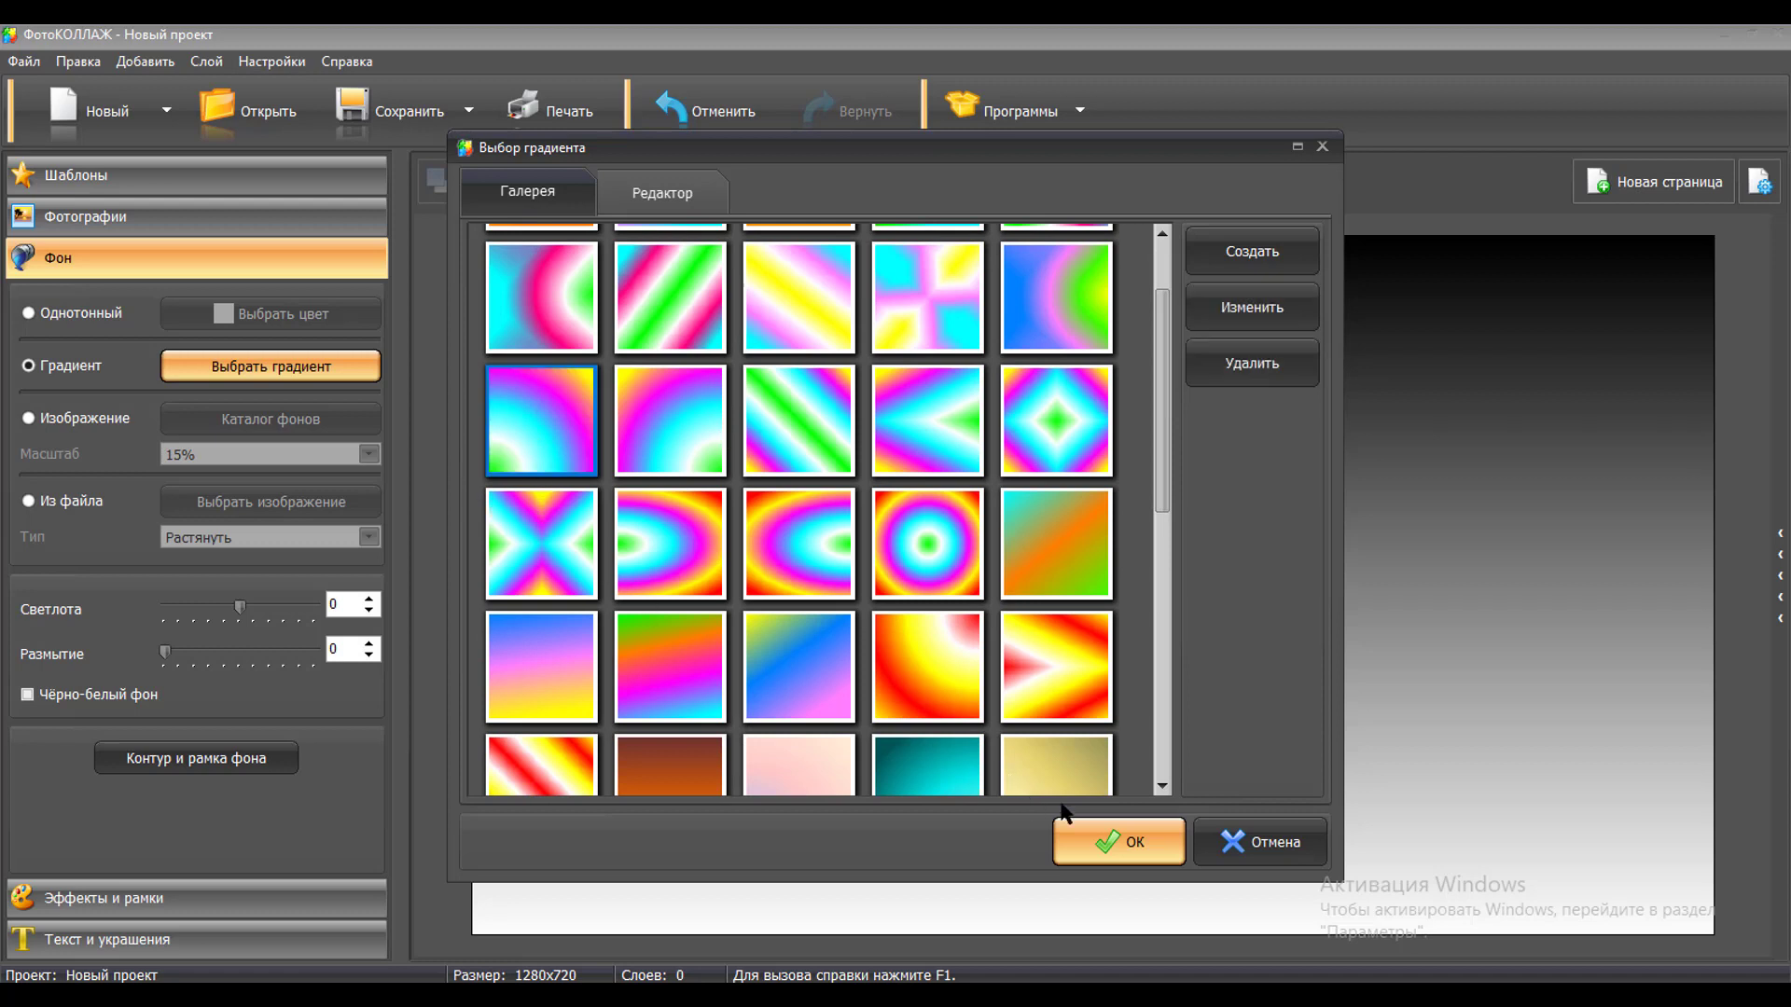
pyautogui.click(1115, 842)
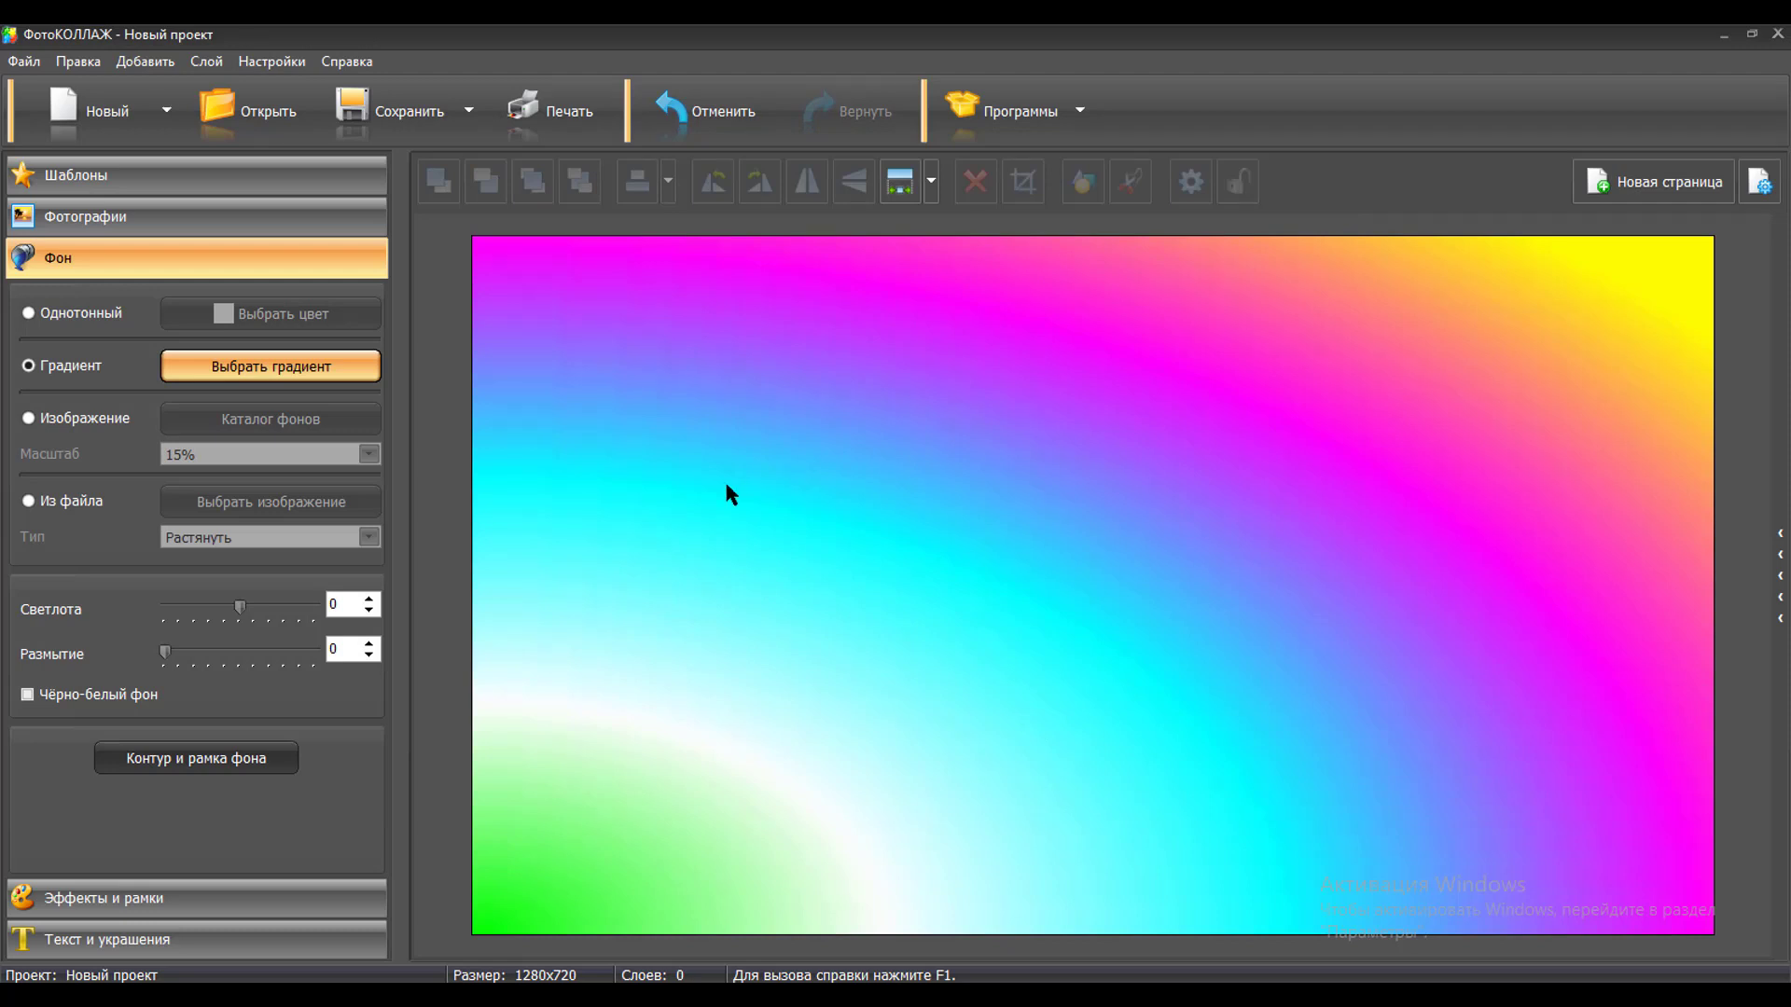
# Step: Add the salad cut-out from the Видео folder, resized and moved toward the page top
pyautogui.click(61, 221)
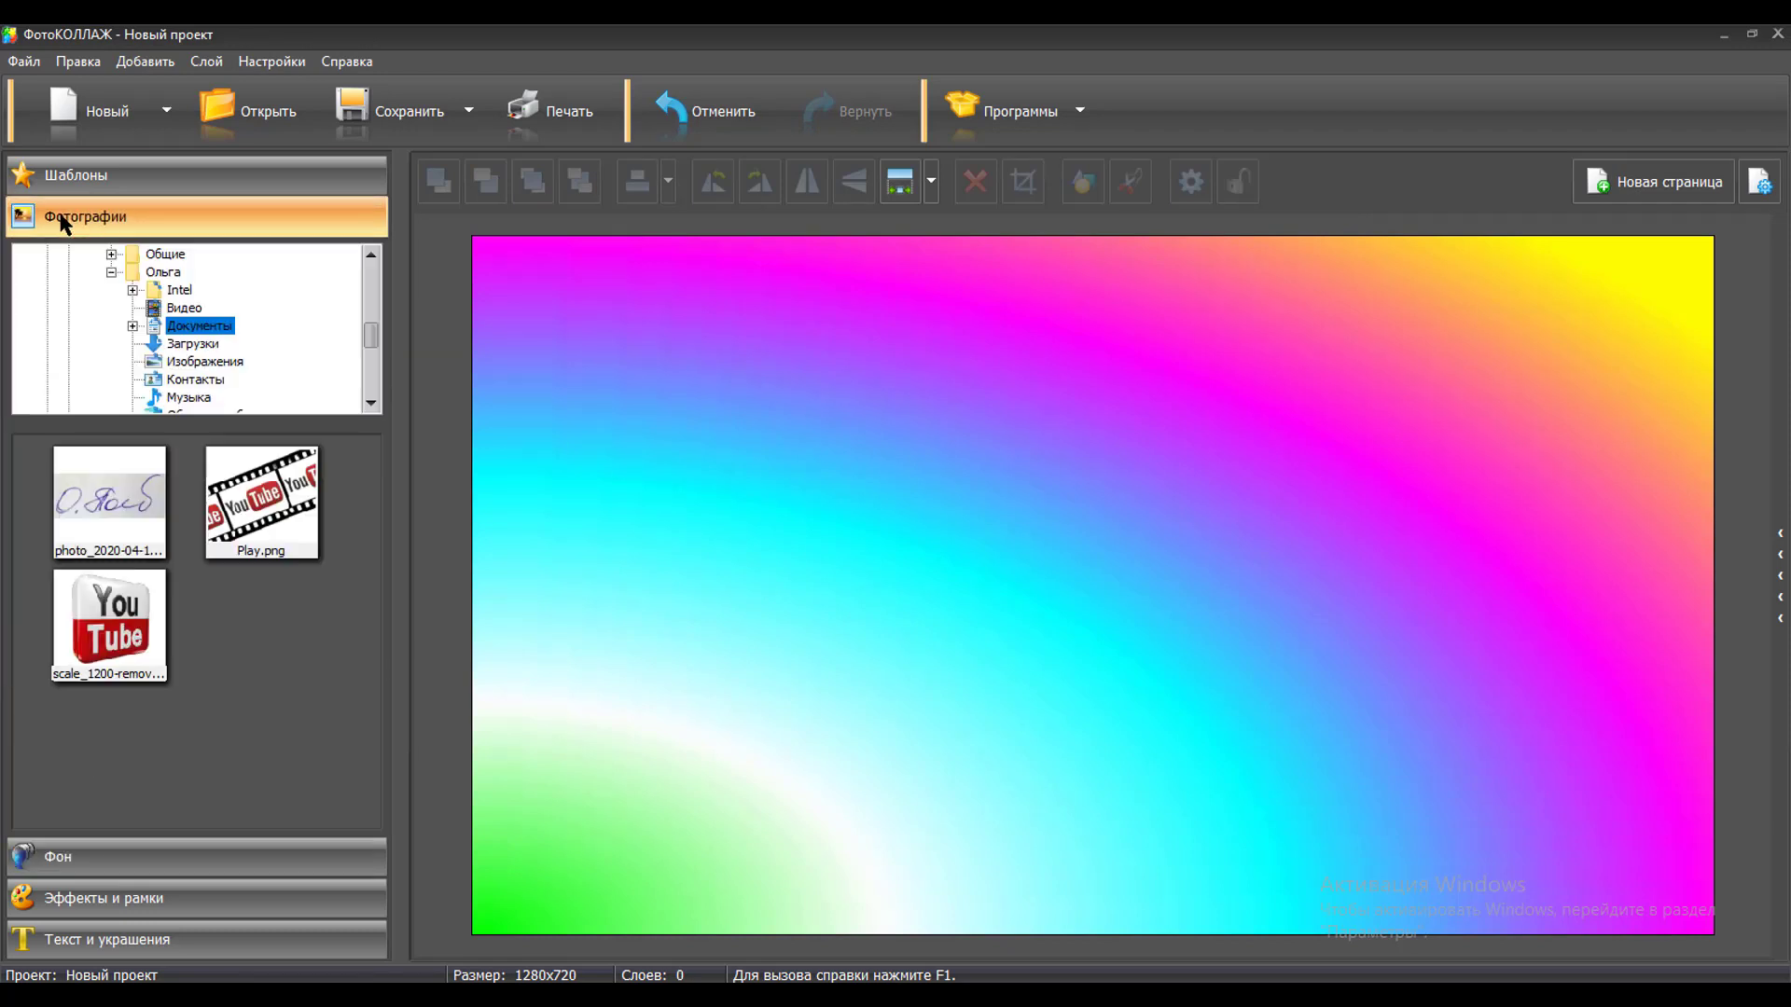
pyautogui.click(177, 308)
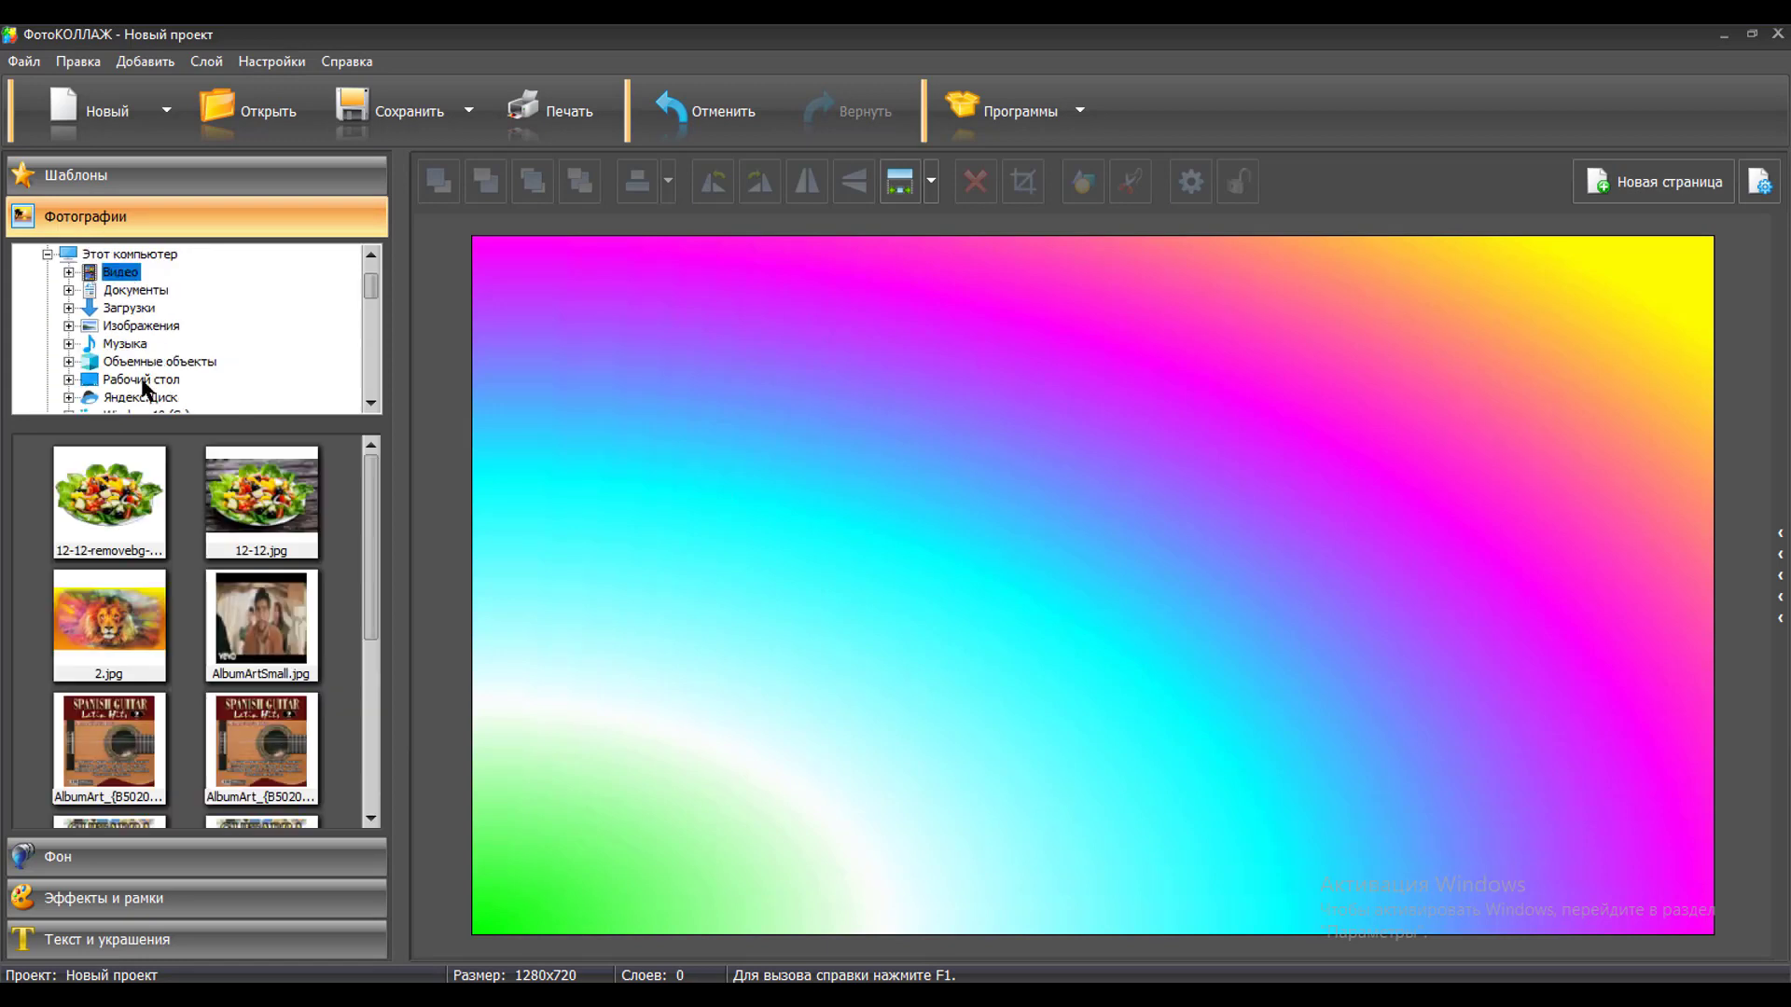
pyautogui.doubleClick(98, 509)
pyautogui.moveTo(975, 580); pyautogui.dragTo(938, 539)
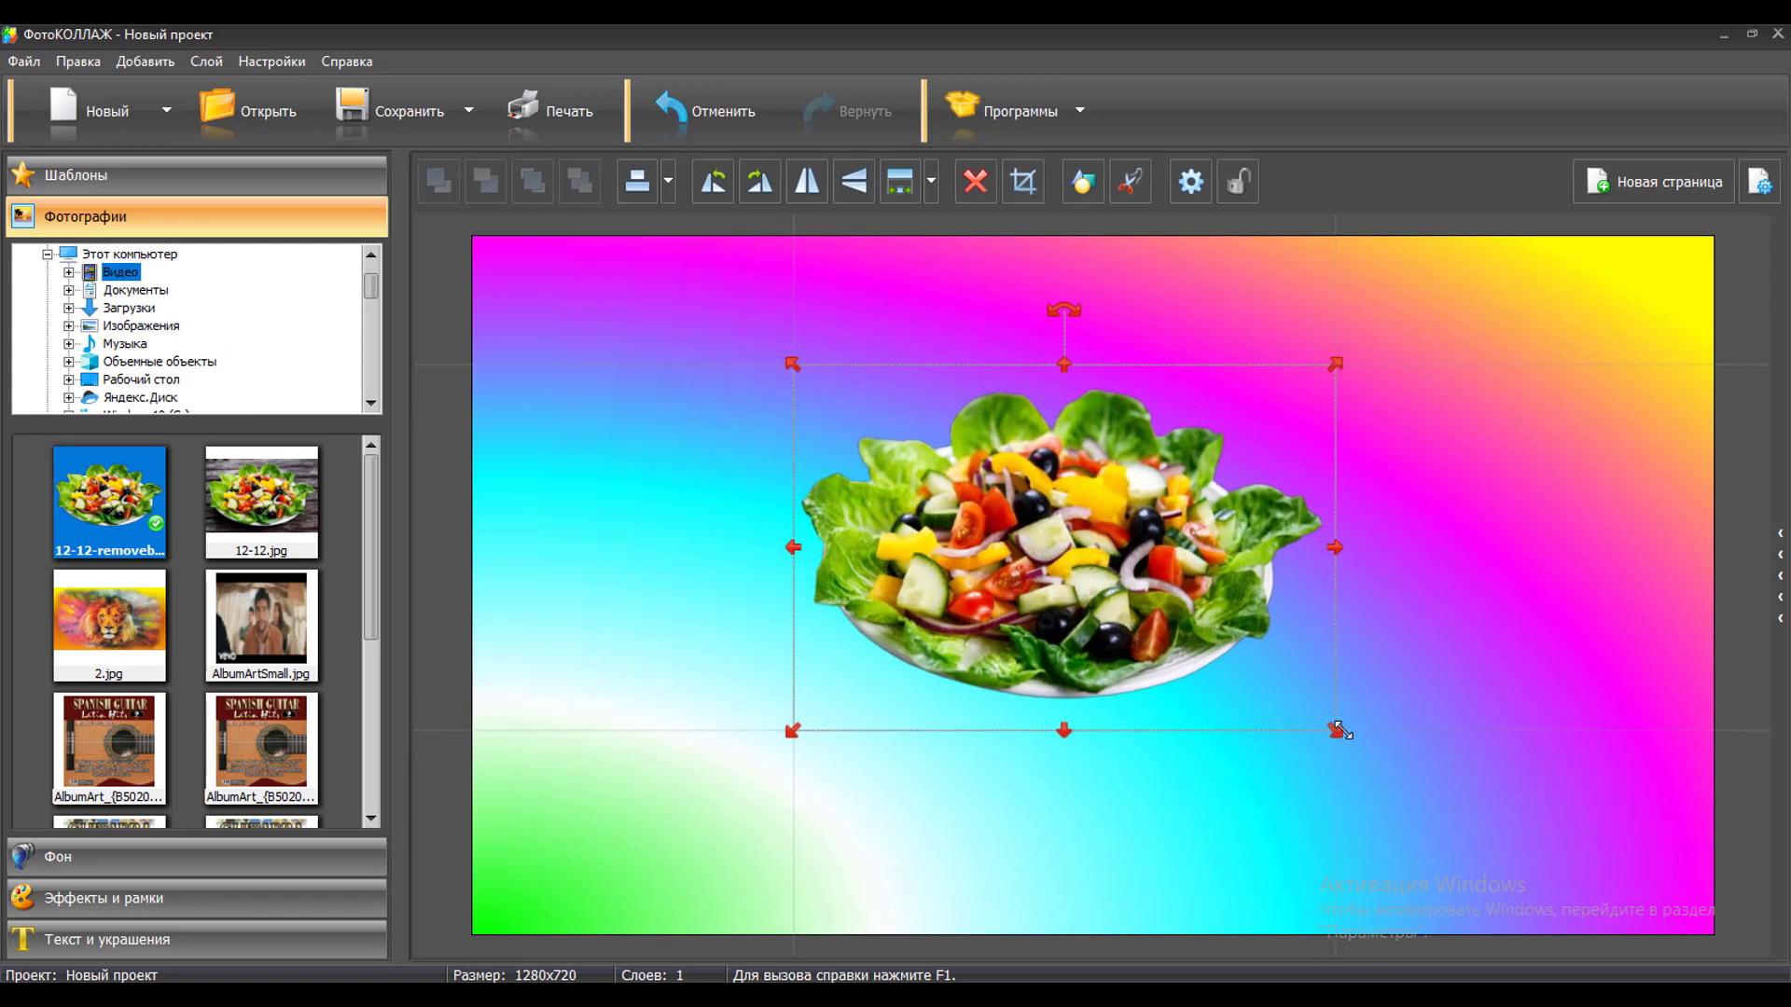
pyautogui.moveTo(1329, 726); pyautogui.dragTo(1441, 833)
pyautogui.moveTo(1179, 664); pyautogui.dragTo(1177, 558)
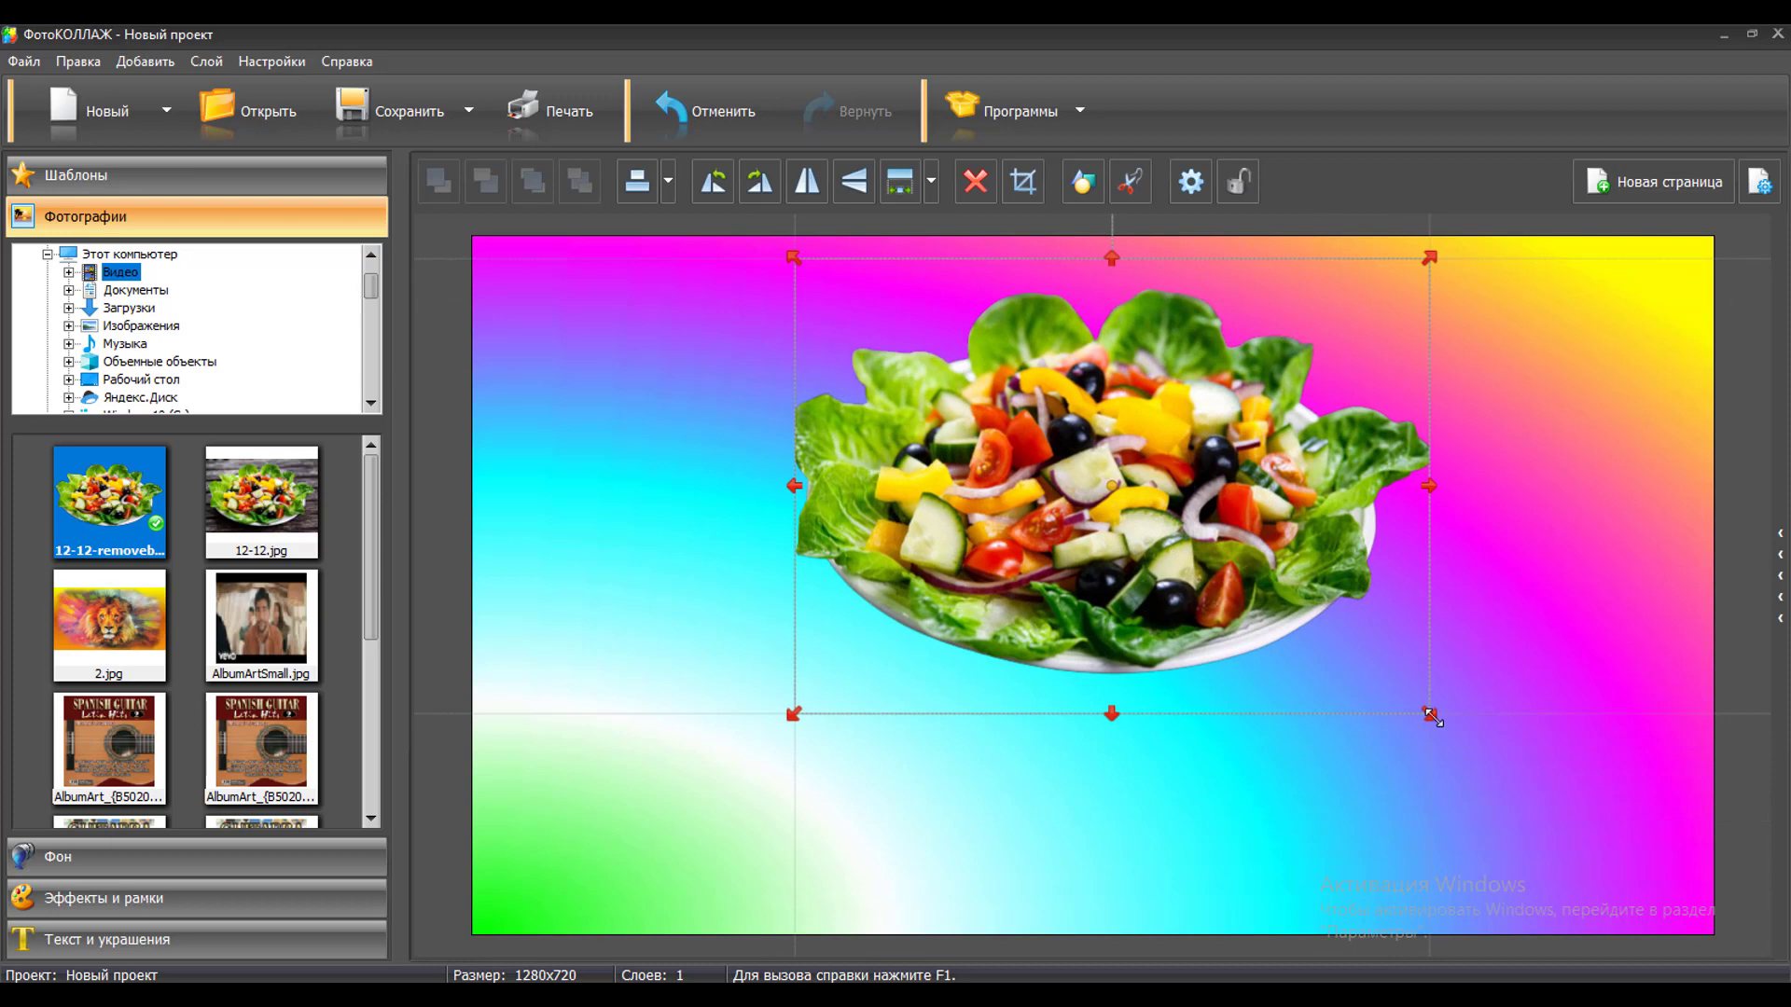
pyautogui.moveTo(1441, 729); pyautogui.dragTo(1334, 625)
pyautogui.moveTo(1153, 503)
pyautogui.mouseDown()
pyautogui.moveTo(1183, 550)
pyautogui.moveTo(812, 482)
pyautogui.moveTo(1593, 488)
pyautogui.moveTo(1103, 457)
pyautogui.moveTo(1105, 487)
pyautogui.mouseUp()
# Step: Crop the salad's top, bottom and right edges, then nudge it to the top centre
pyautogui.click(1023, 181)
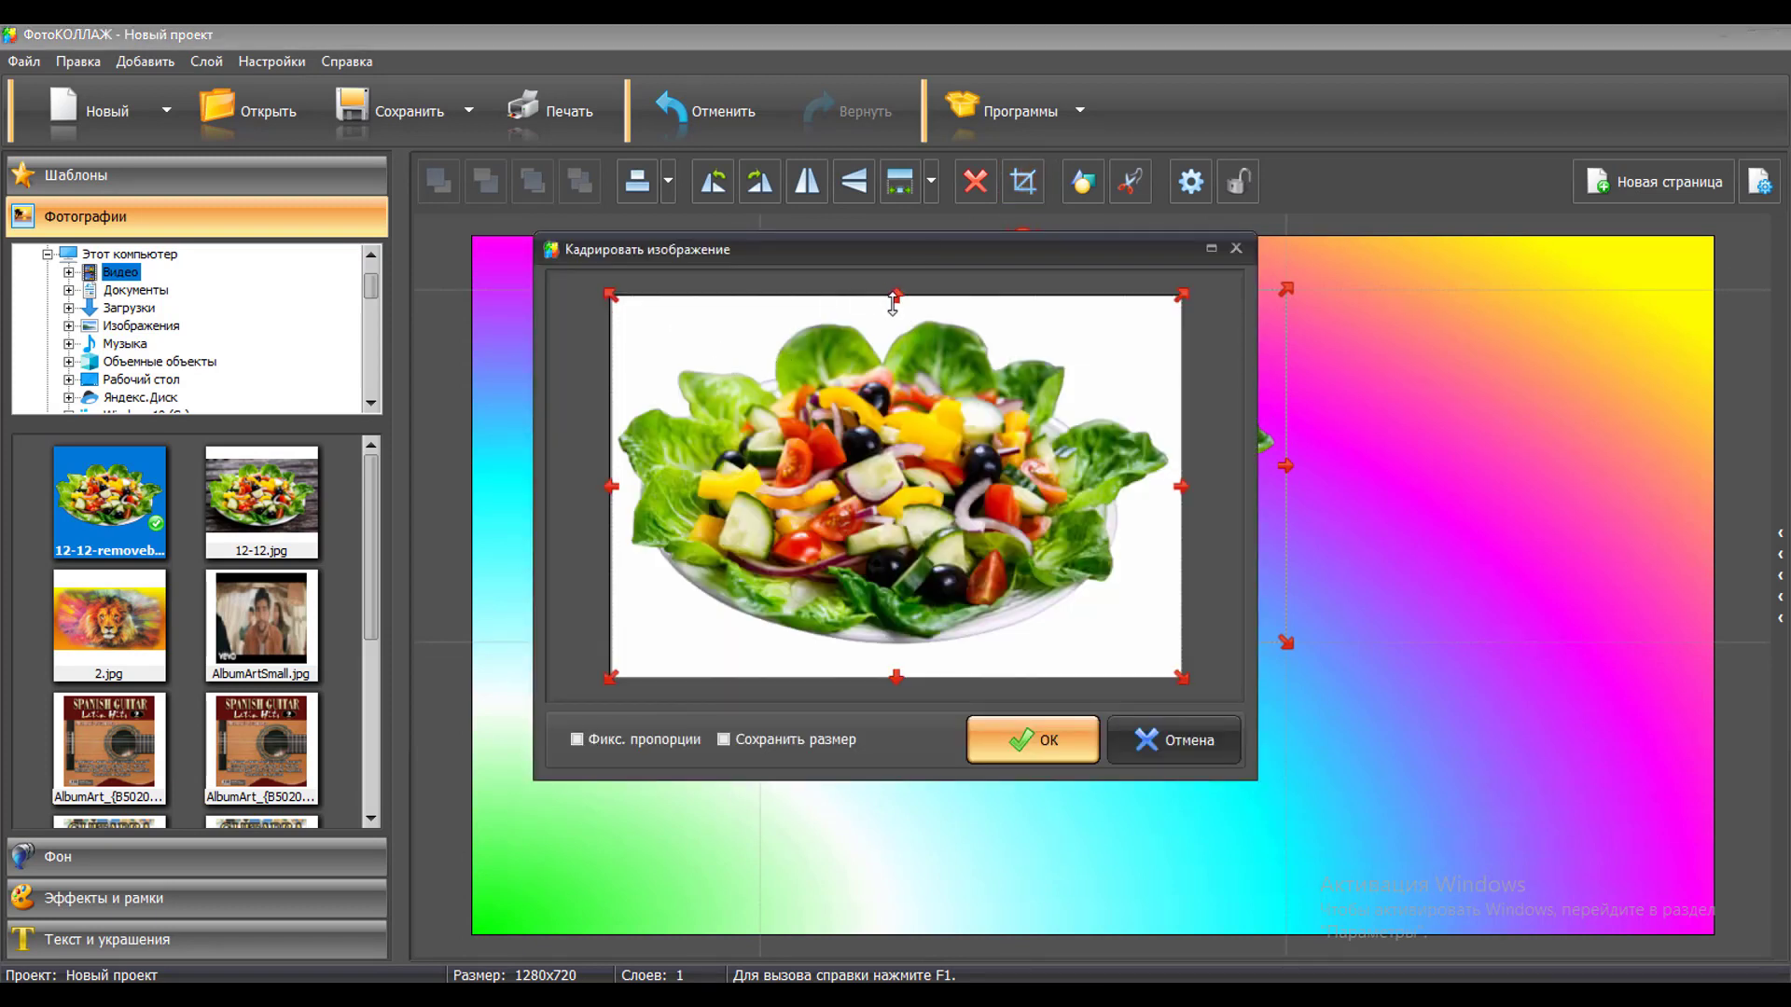
pyautogui.moveTo(893, 298); pyautogui.dragTo(893, 309)
pyautogui.moveTo(895, 676); pyautogui.dragTo(893, 650)
pyautogui.moveTo(1182, 486); pyautogui.dragTo(1173, 486)
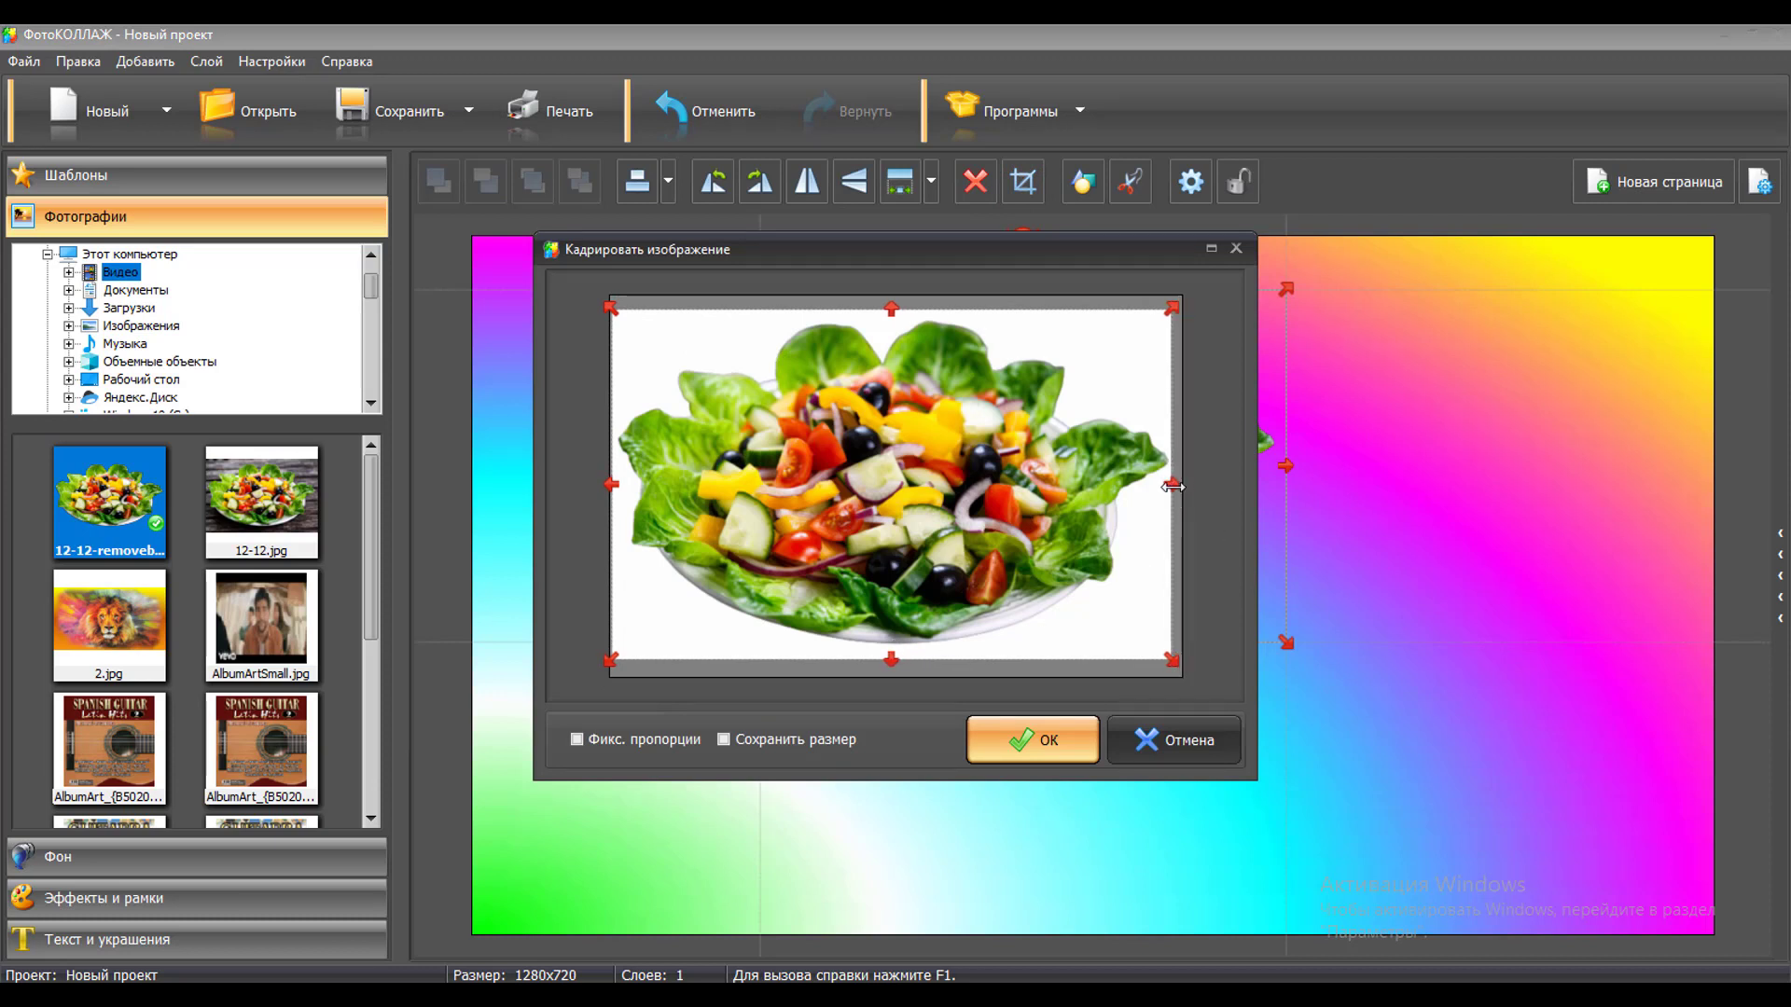
pyautogui.click(1030, 742)
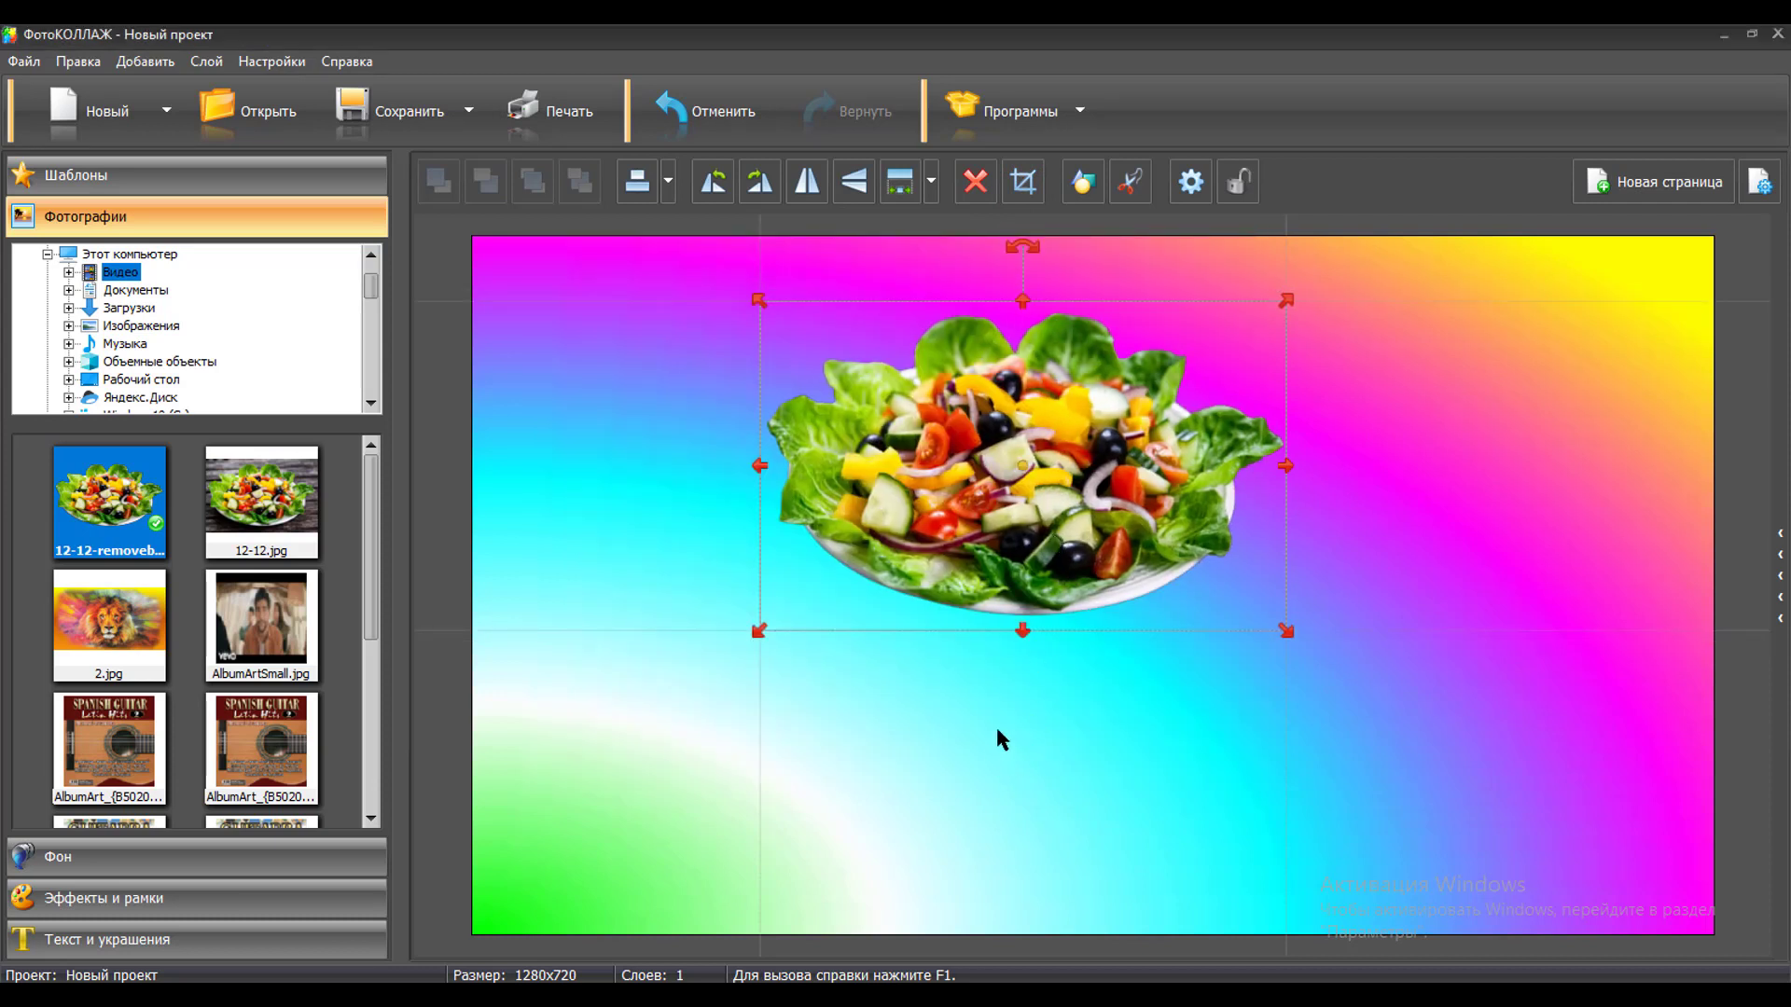
pyautogui.moveTo(981, 564); pyautogui.dragTo(1012, 538)
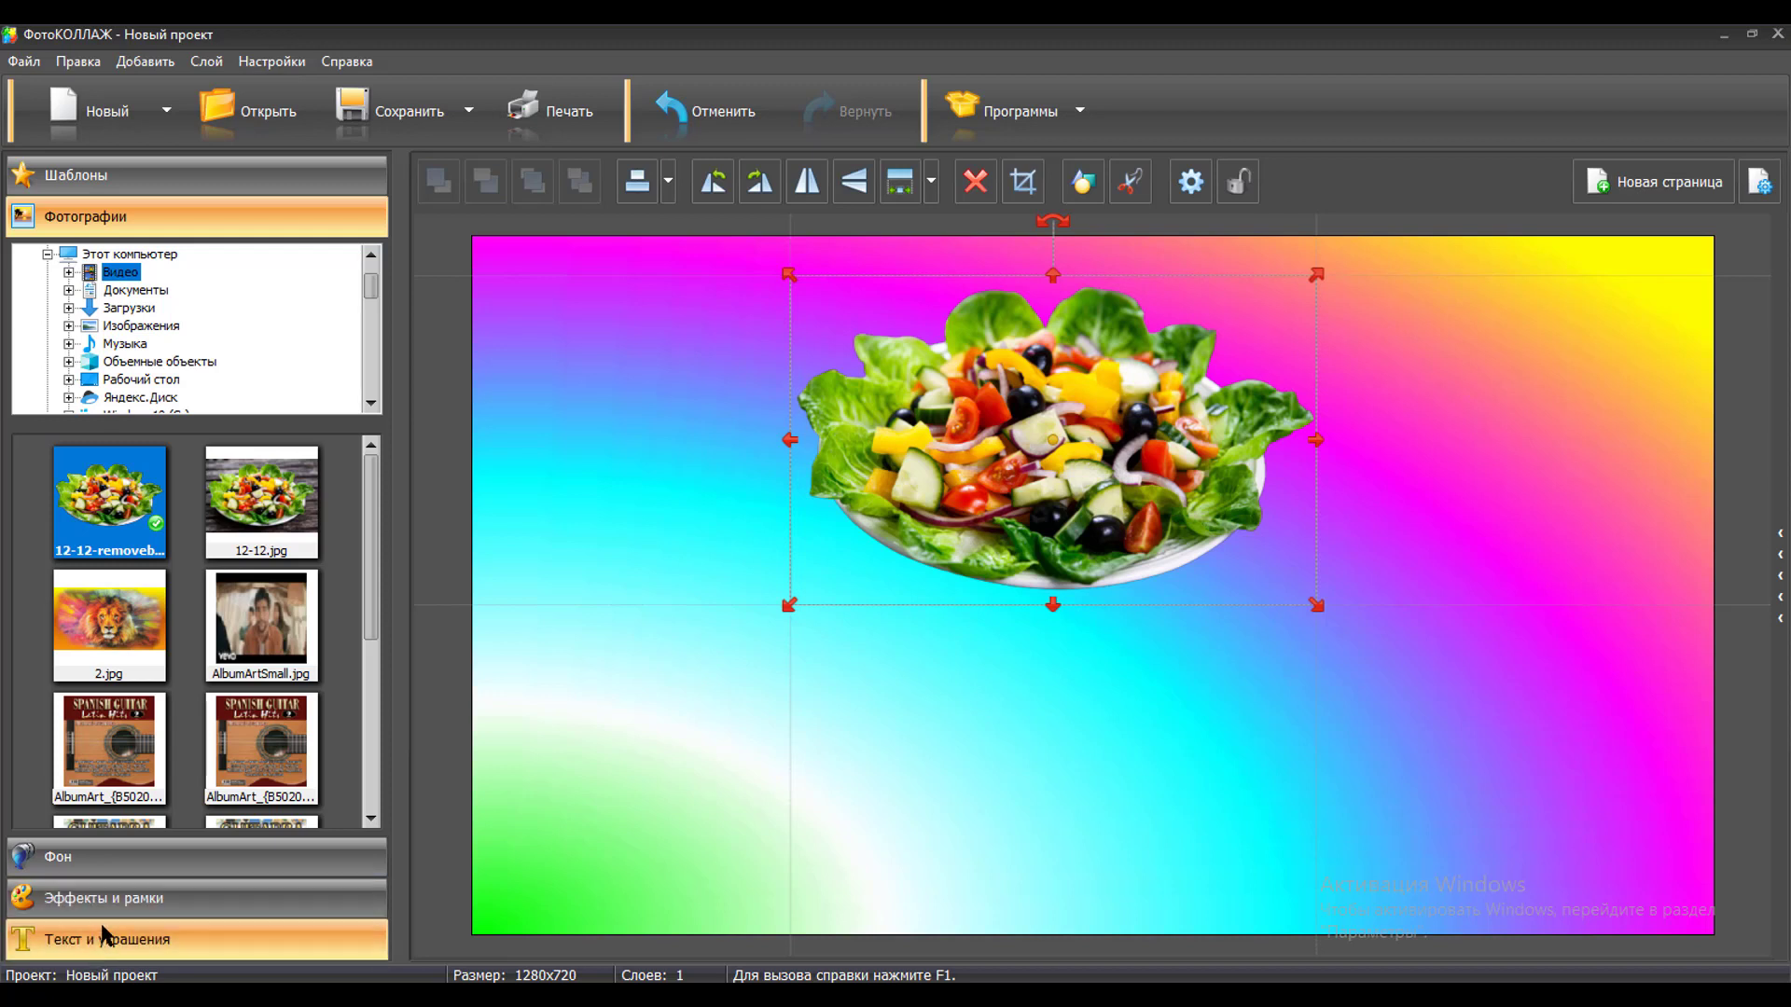
# Step: Replace the placeholder with 'Сара Фут Блог', add it, and drag it below the salad
pyautogui.click(110, 941)
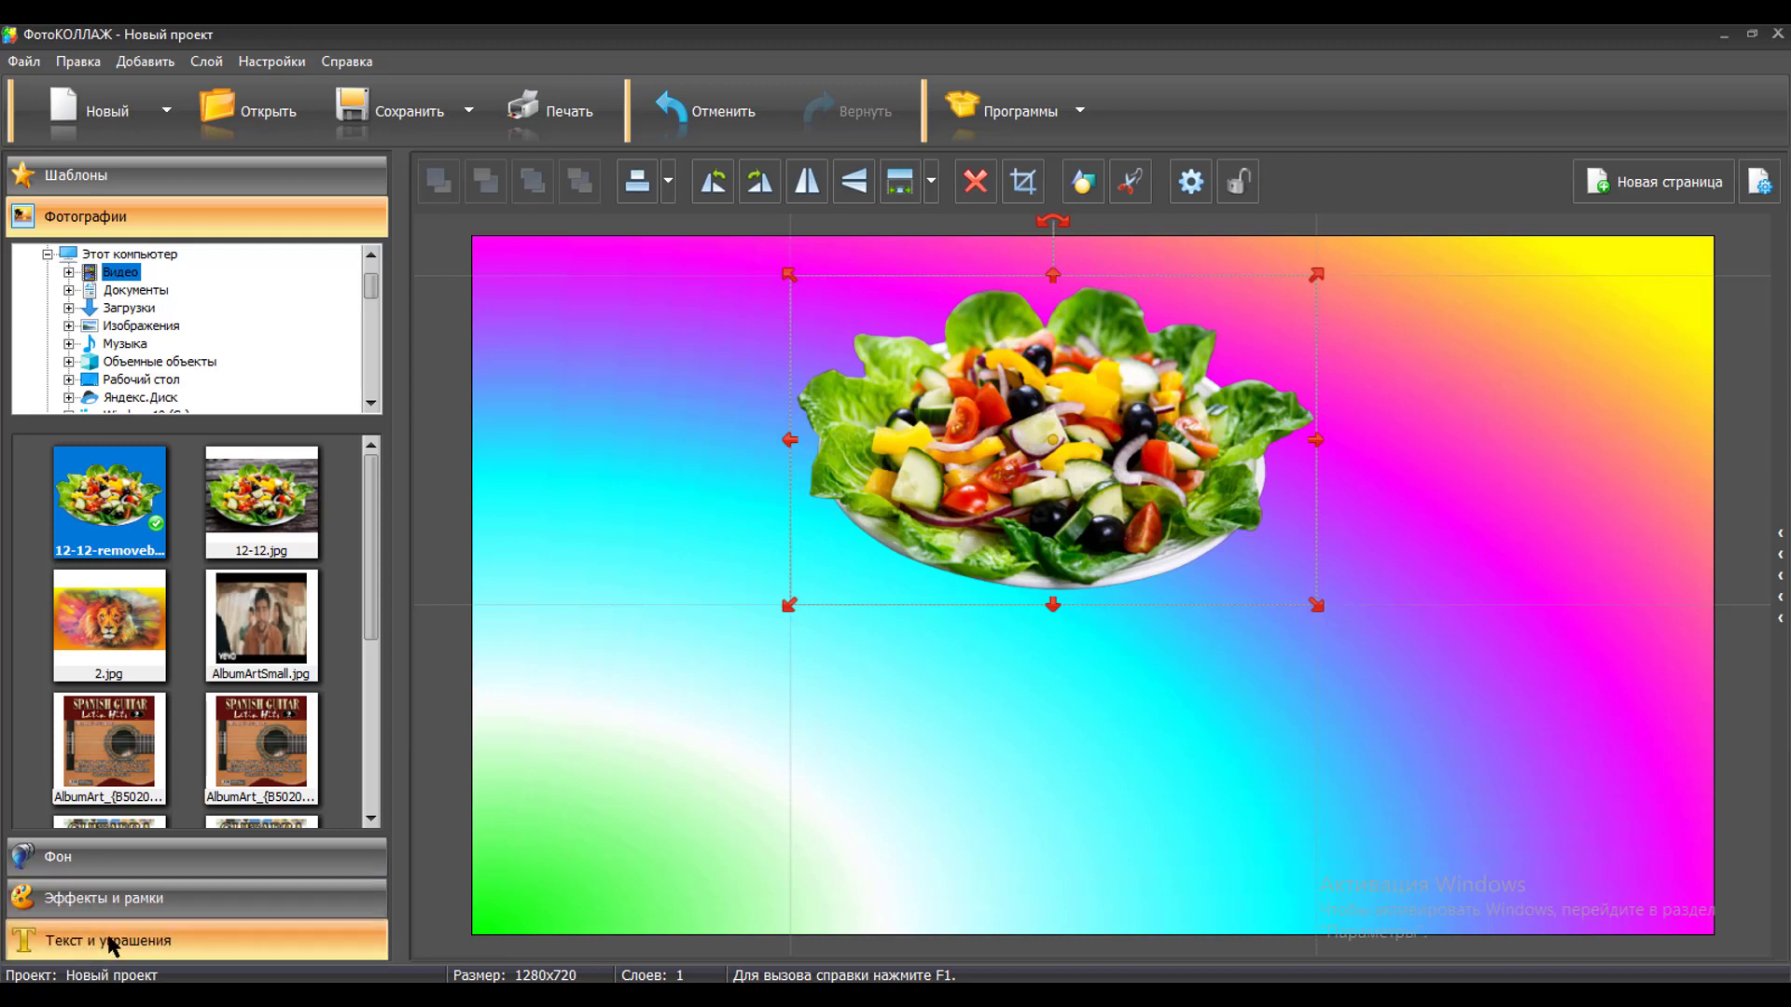
pyautogui.tripleClick(136, 419)
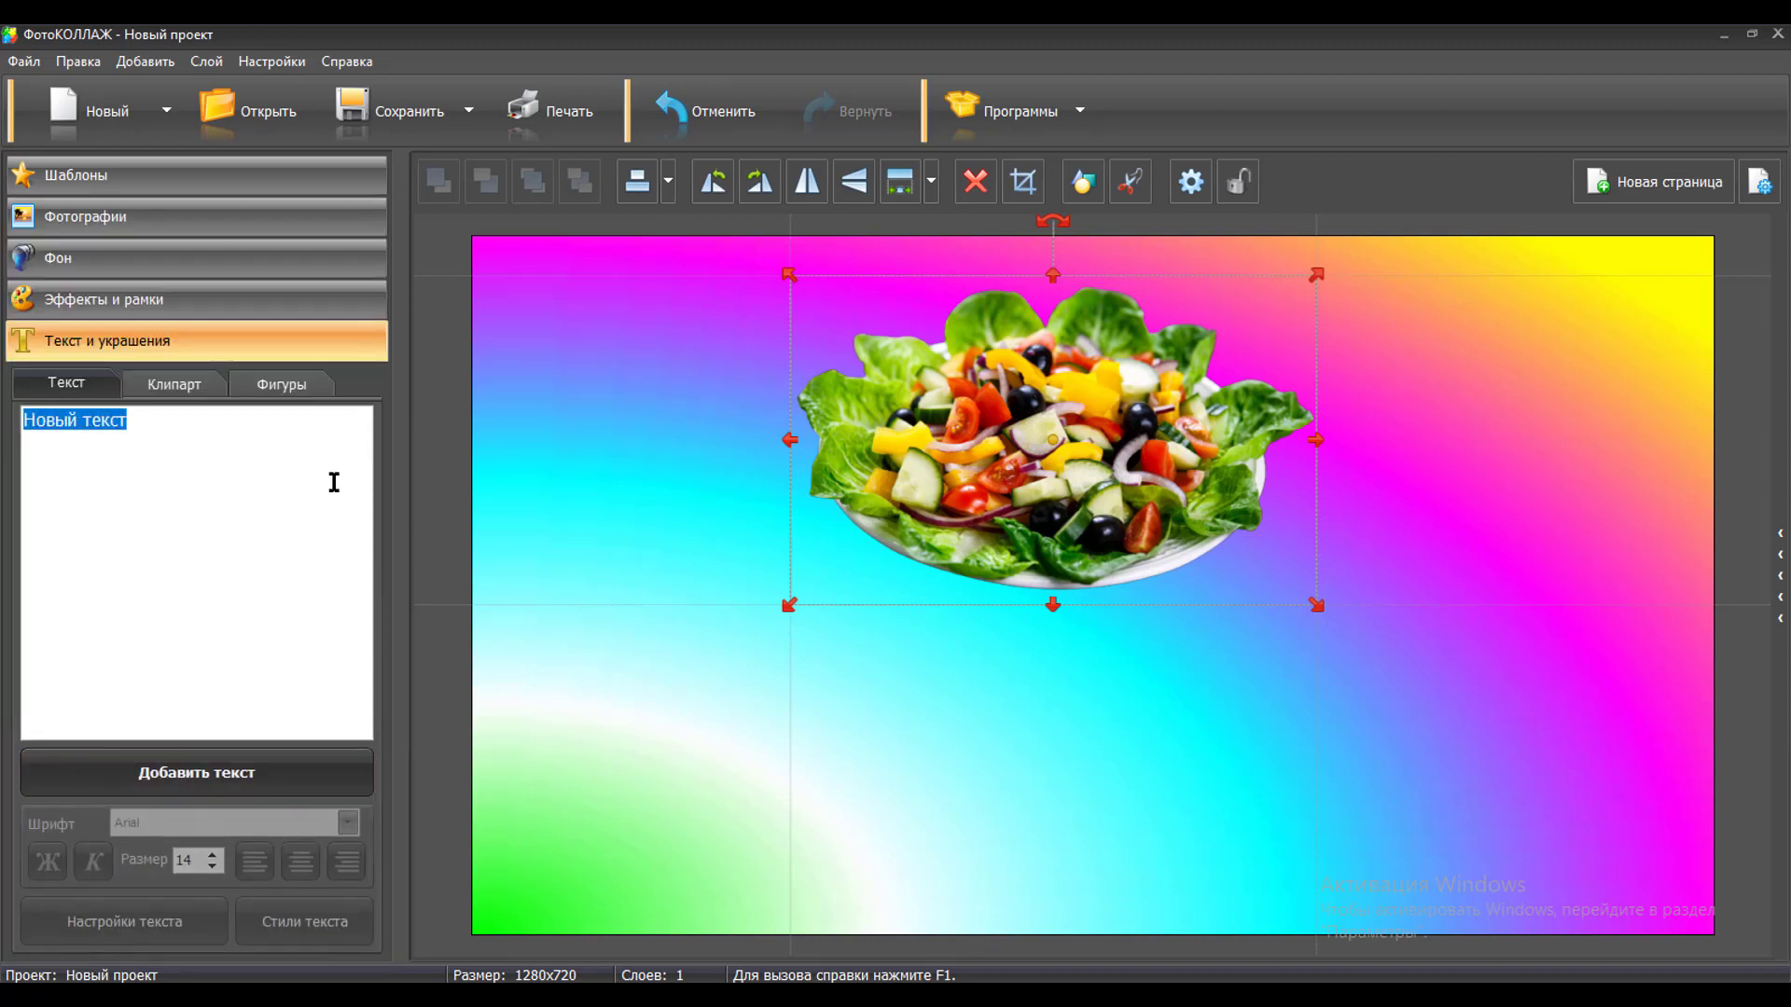
pyautogui.write('Сара Фут Блог')
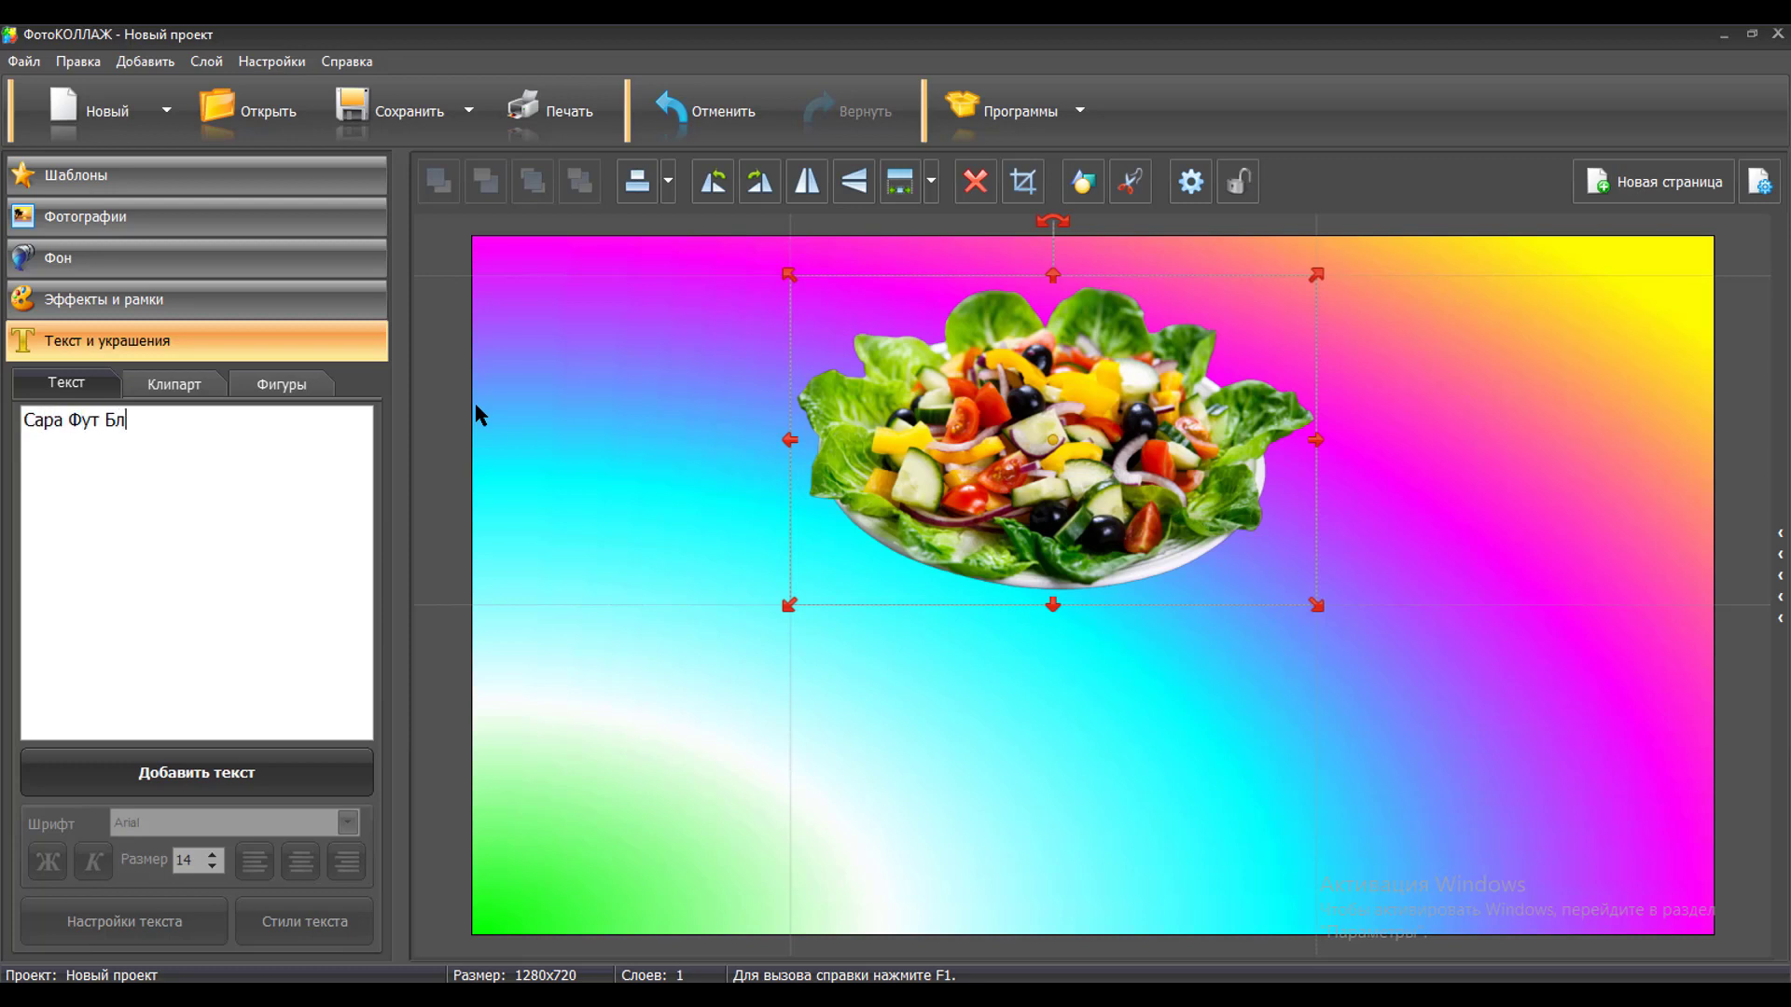
pyautogui.click(222, 774)
pyautogui.moveTo(944, 601); pyautogui.dragTo(932, 760)
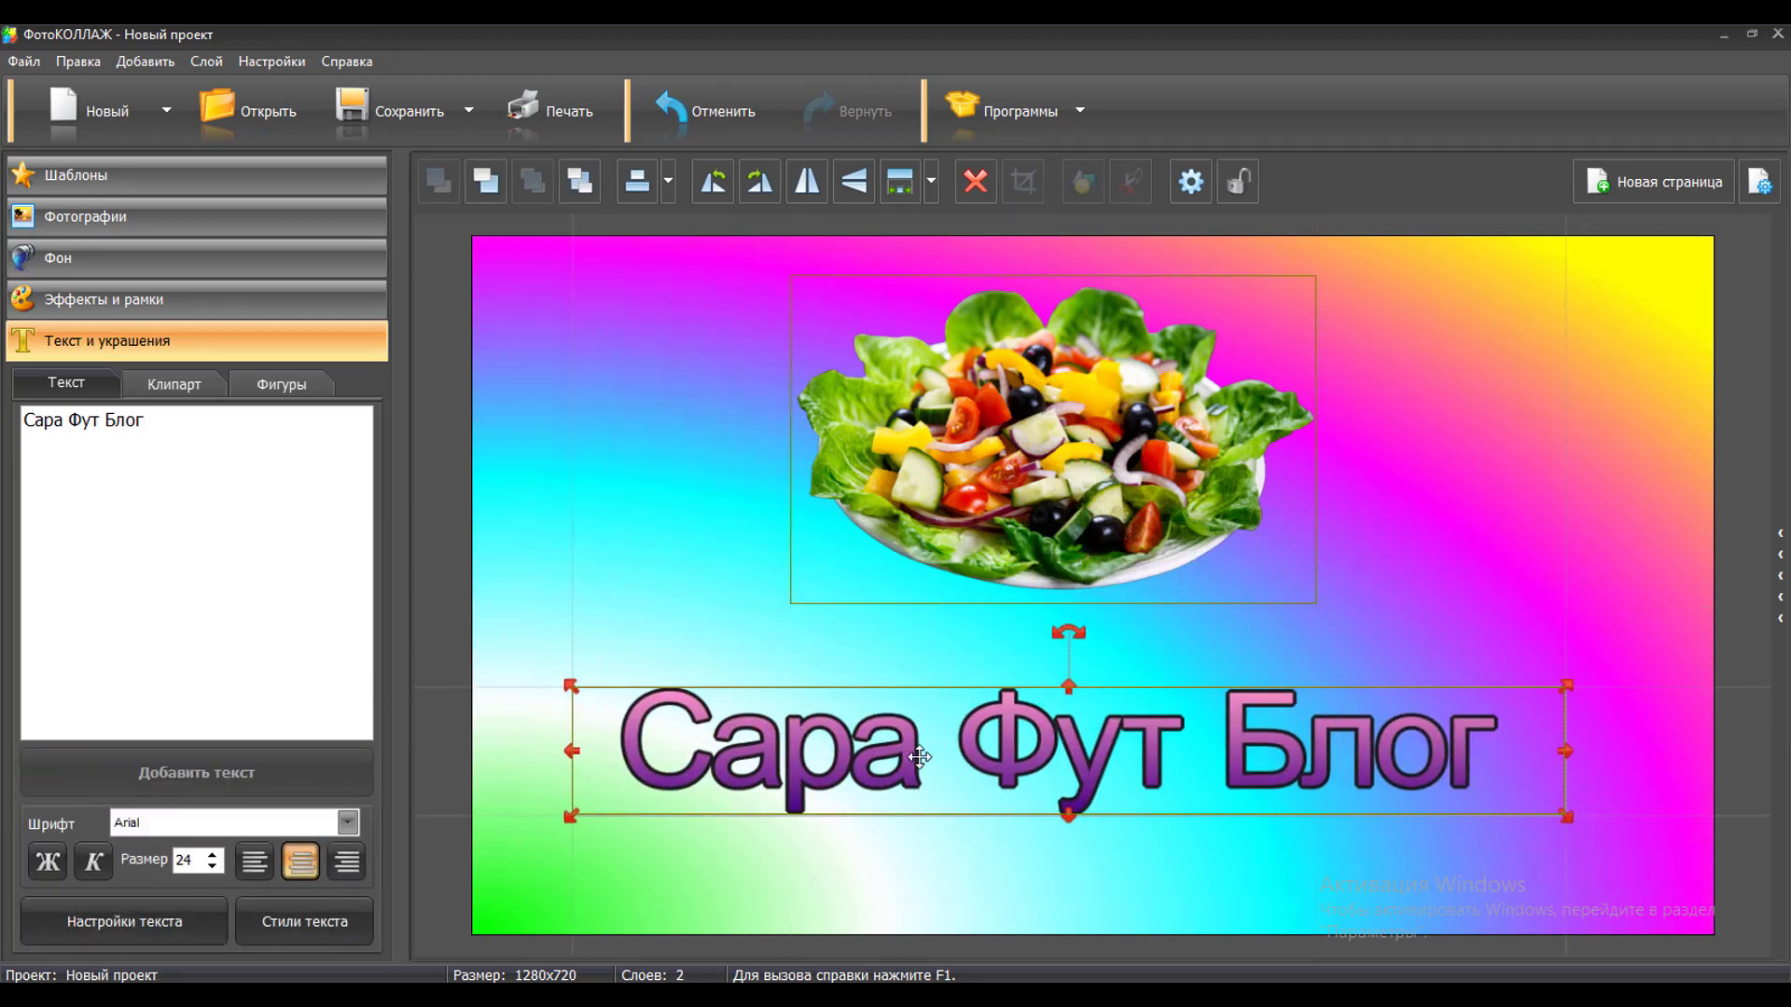
# Step: Try green and red text-style presets on the title, settling on the bold green italic style
pyautogui.click(288, 932)
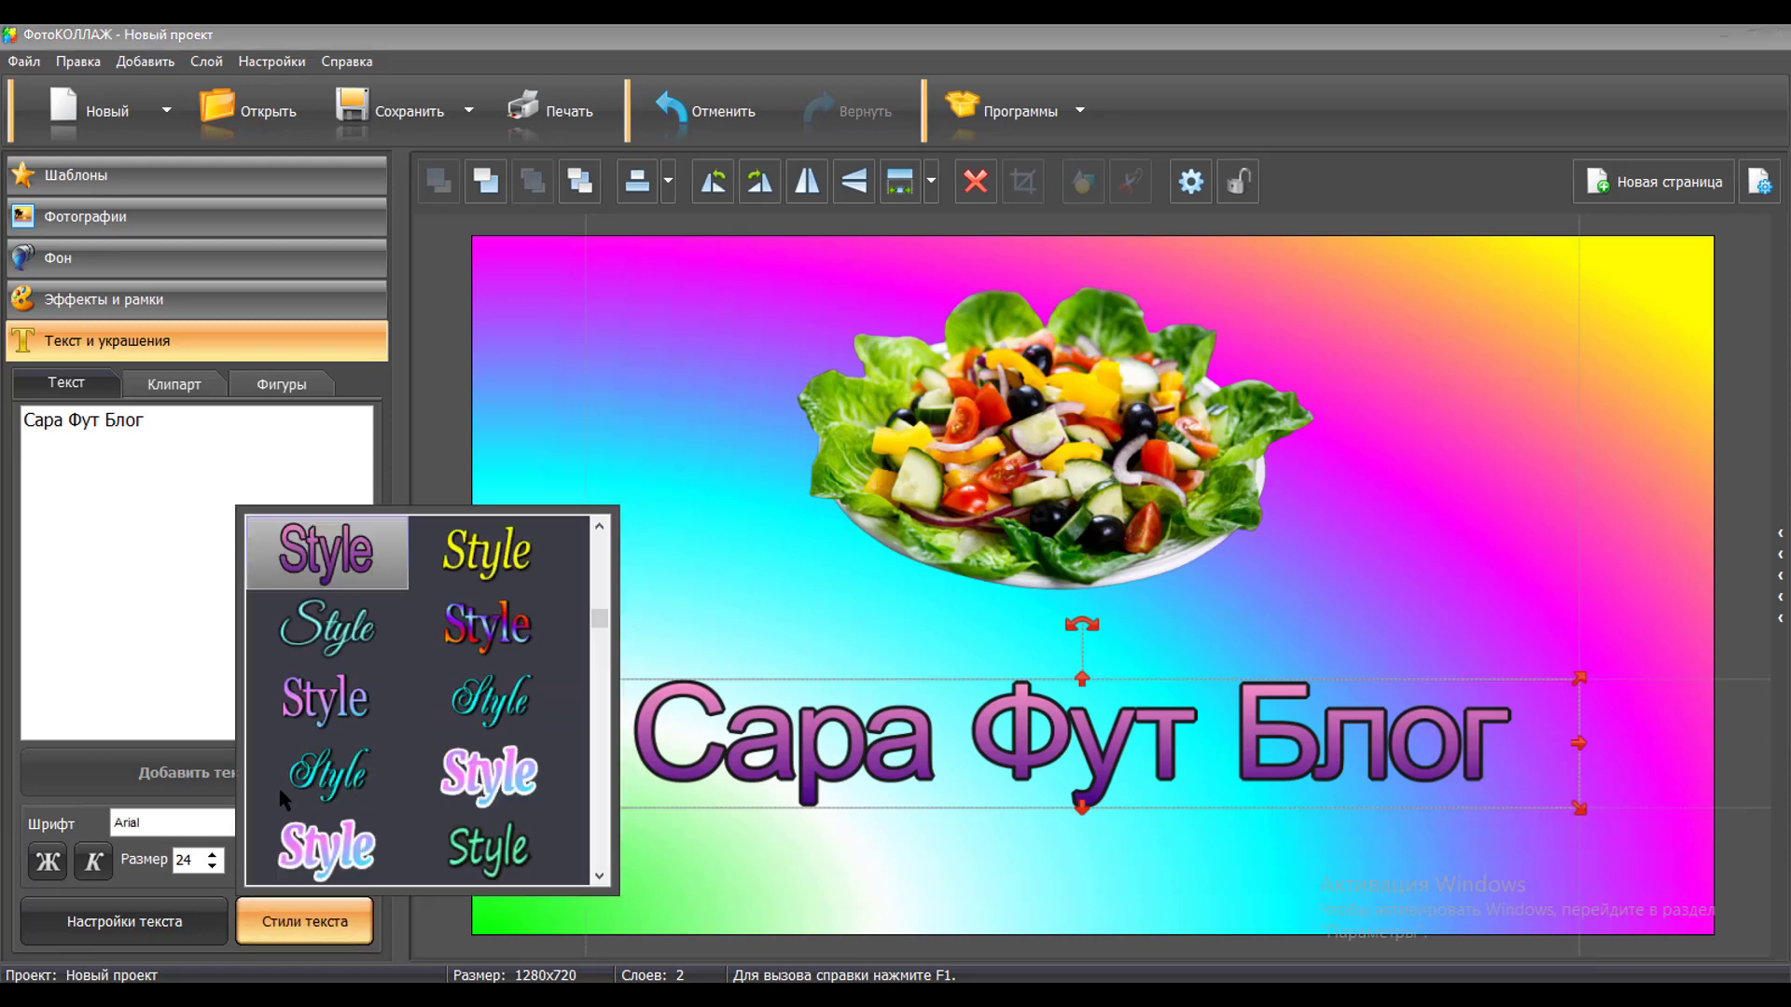
pyautogui.moveTo(597, 619); pyautogui.dragTo(597, 660)
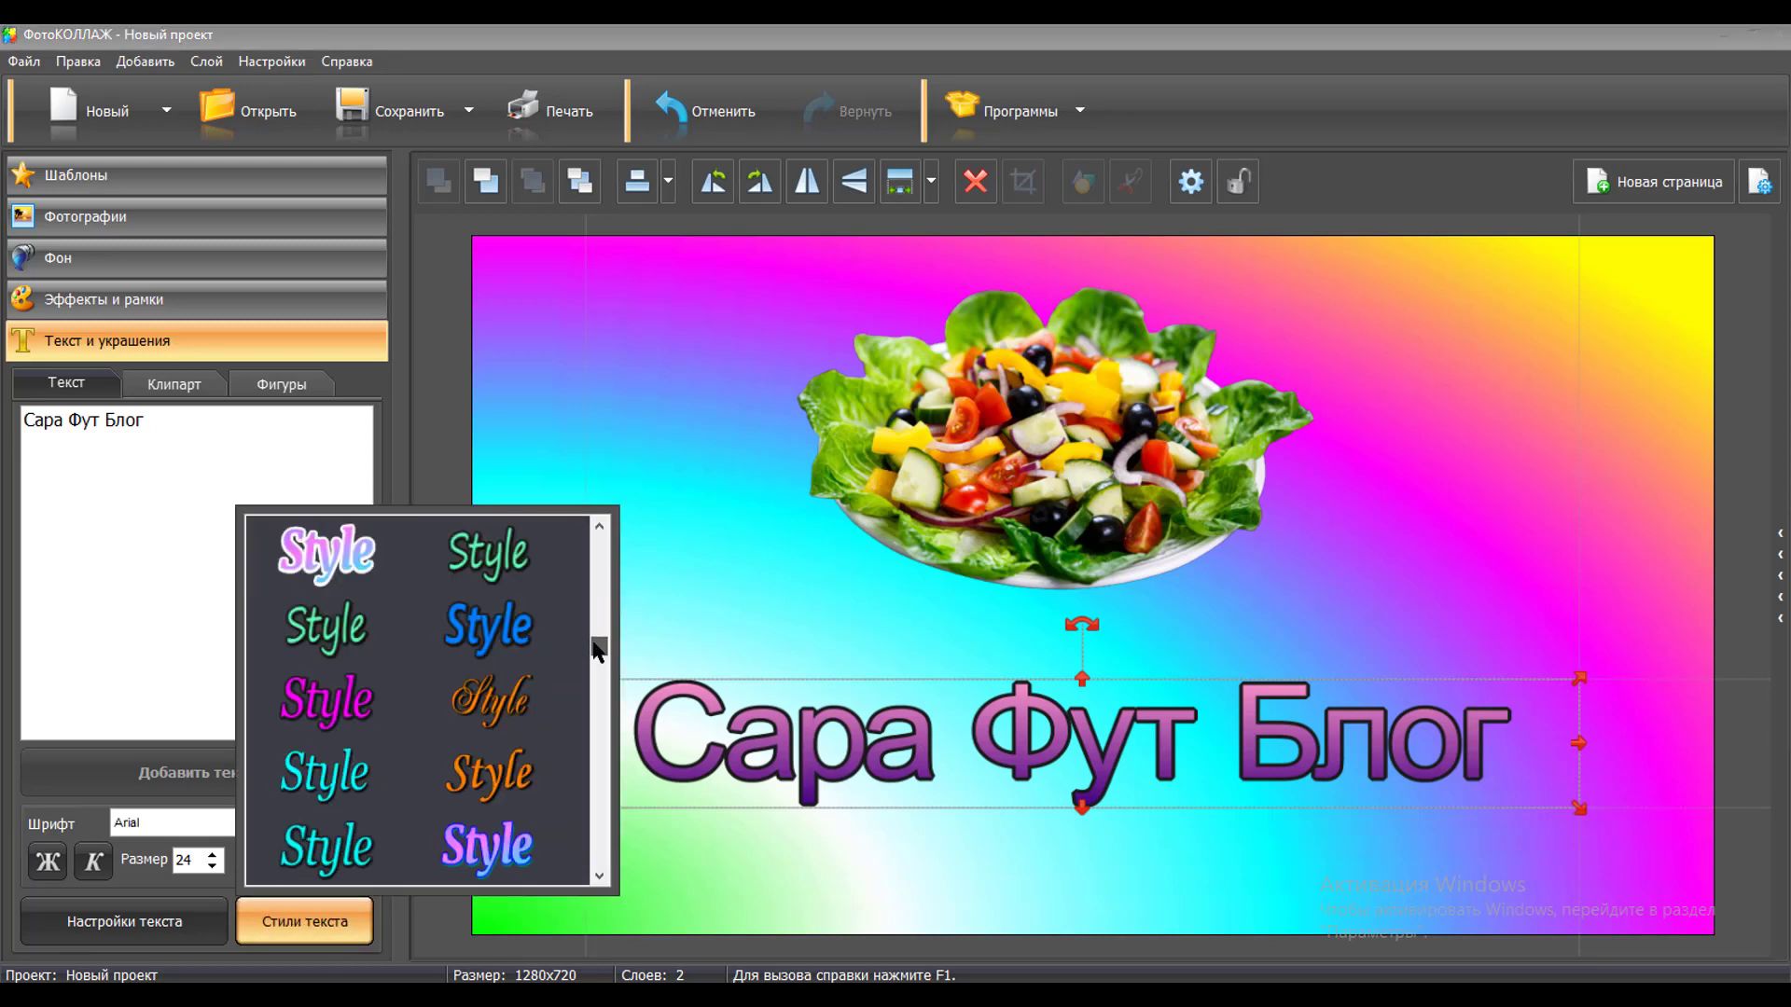
pyautogui.click(300, 784)
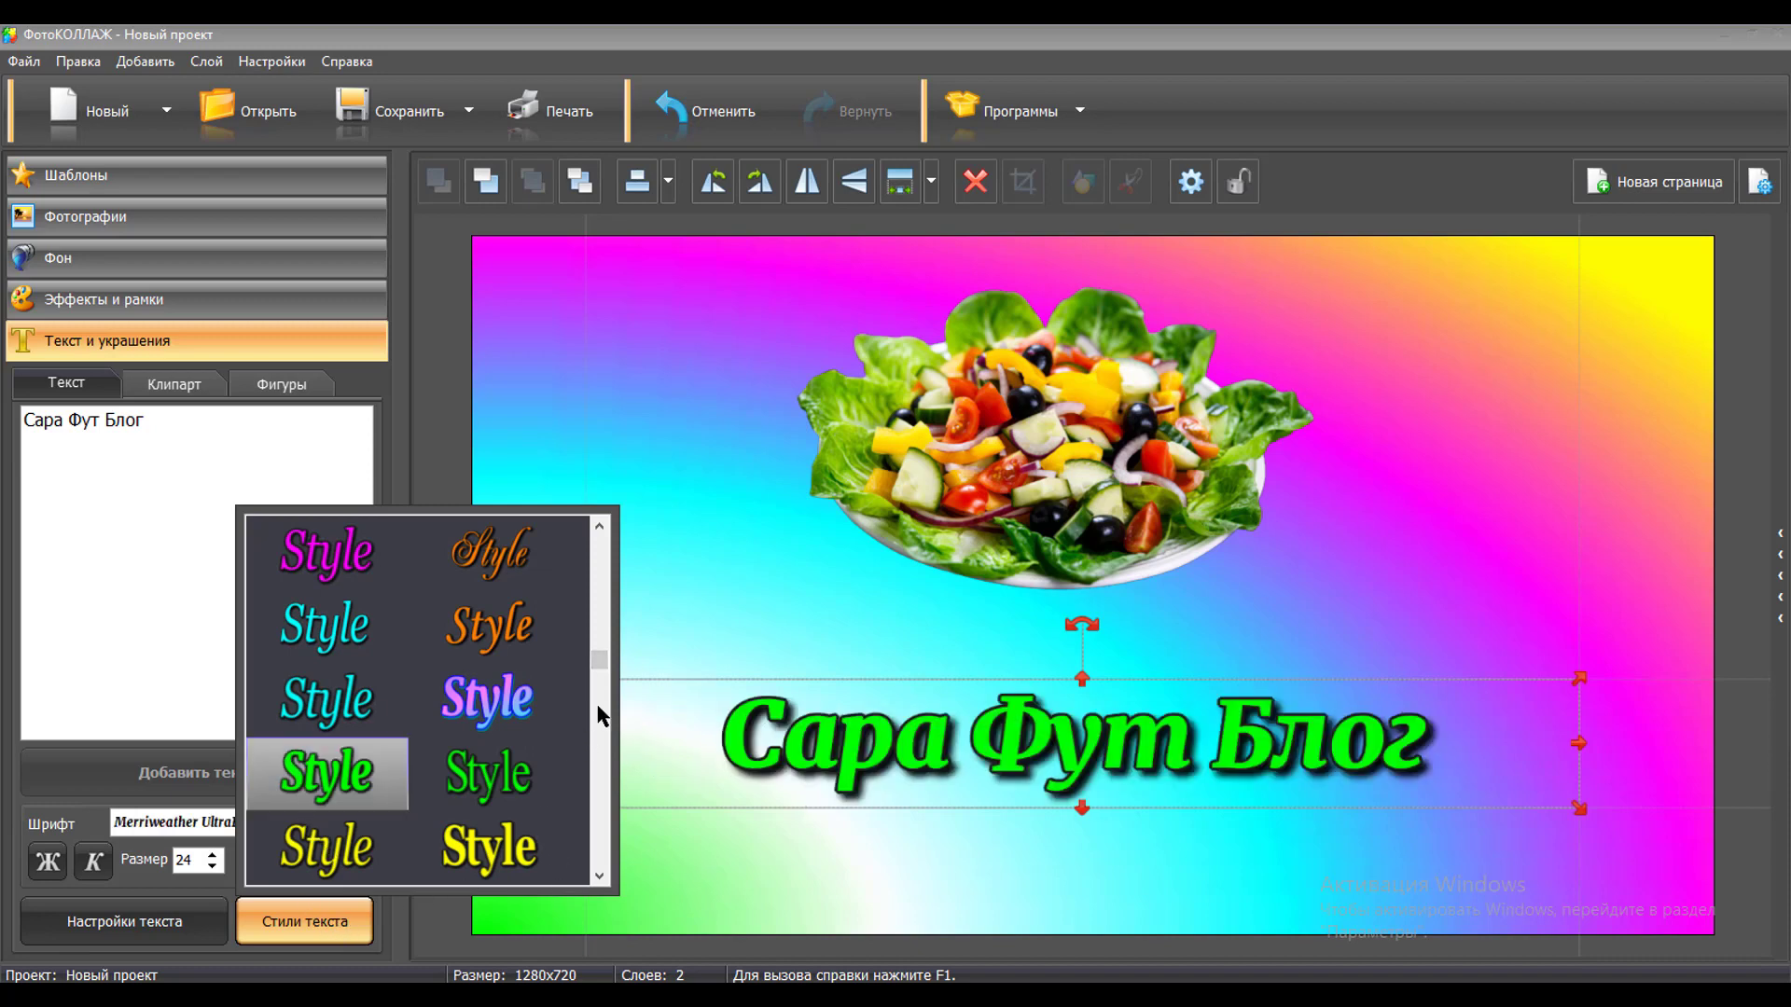
pyautogui.moveTo(600, 664); pyautogui.dragTo(597, 819)
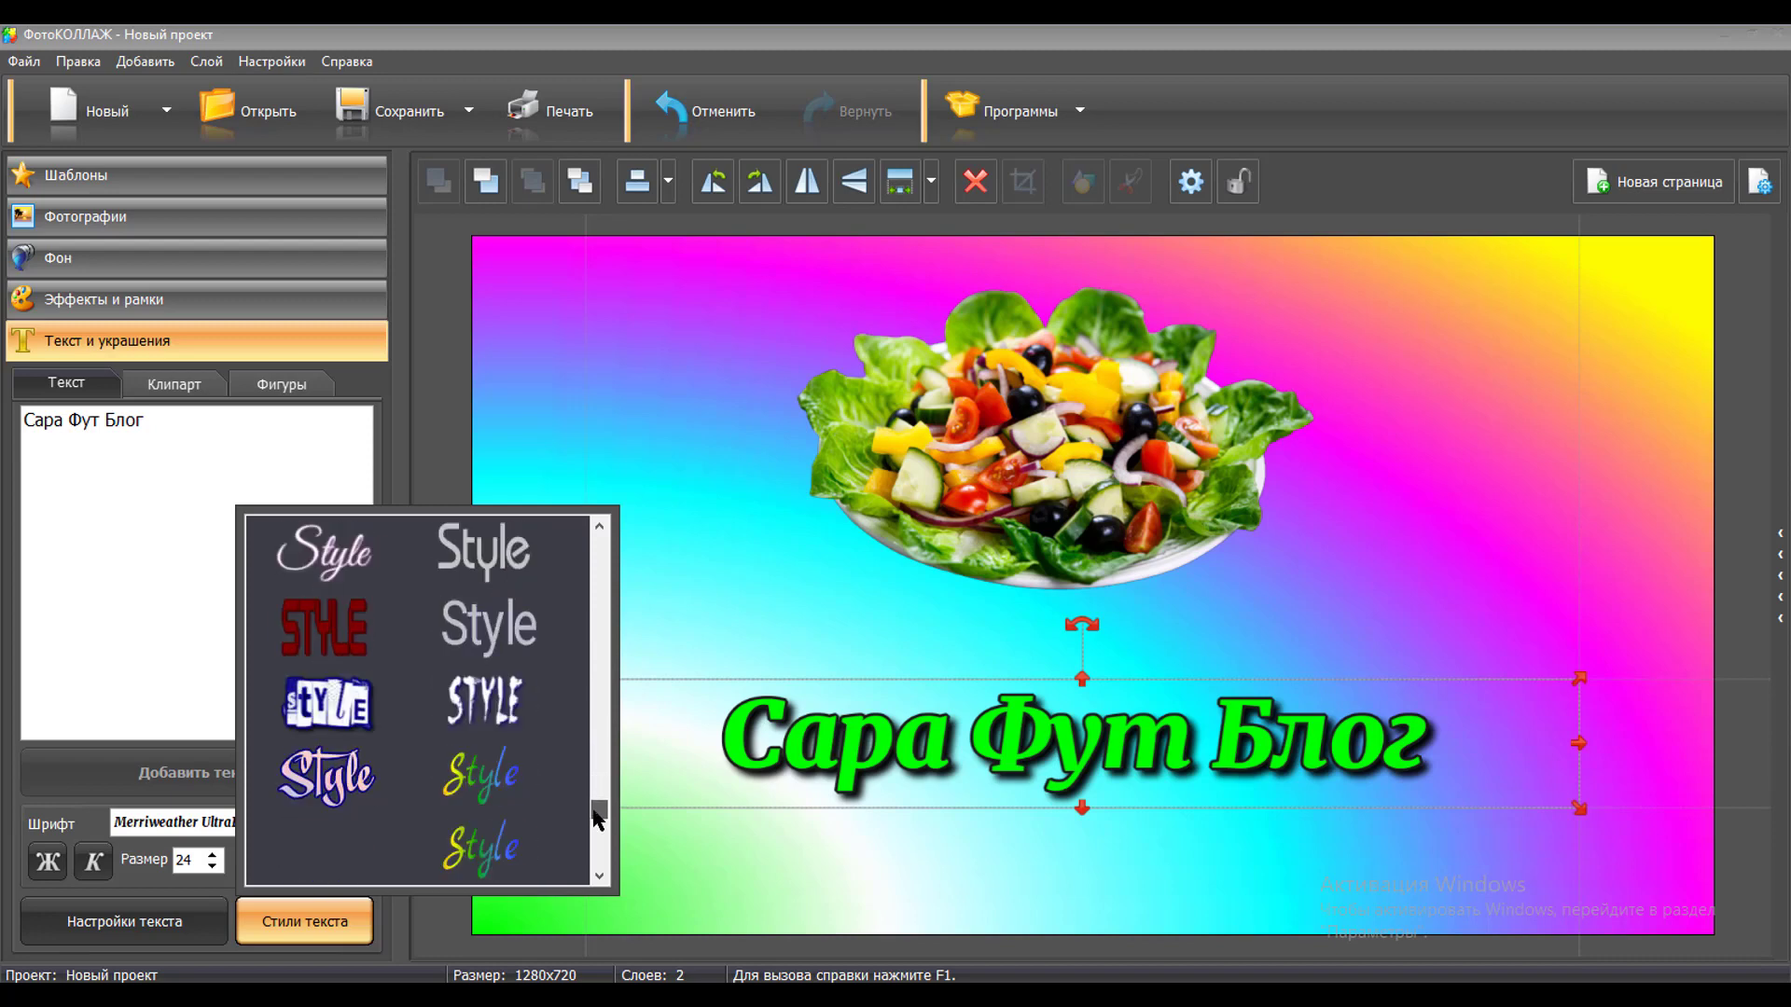
pyautogui.moveTo(598, 819); pyautogui.dragTo(599, 835)
pyautogui.click(485, 850)
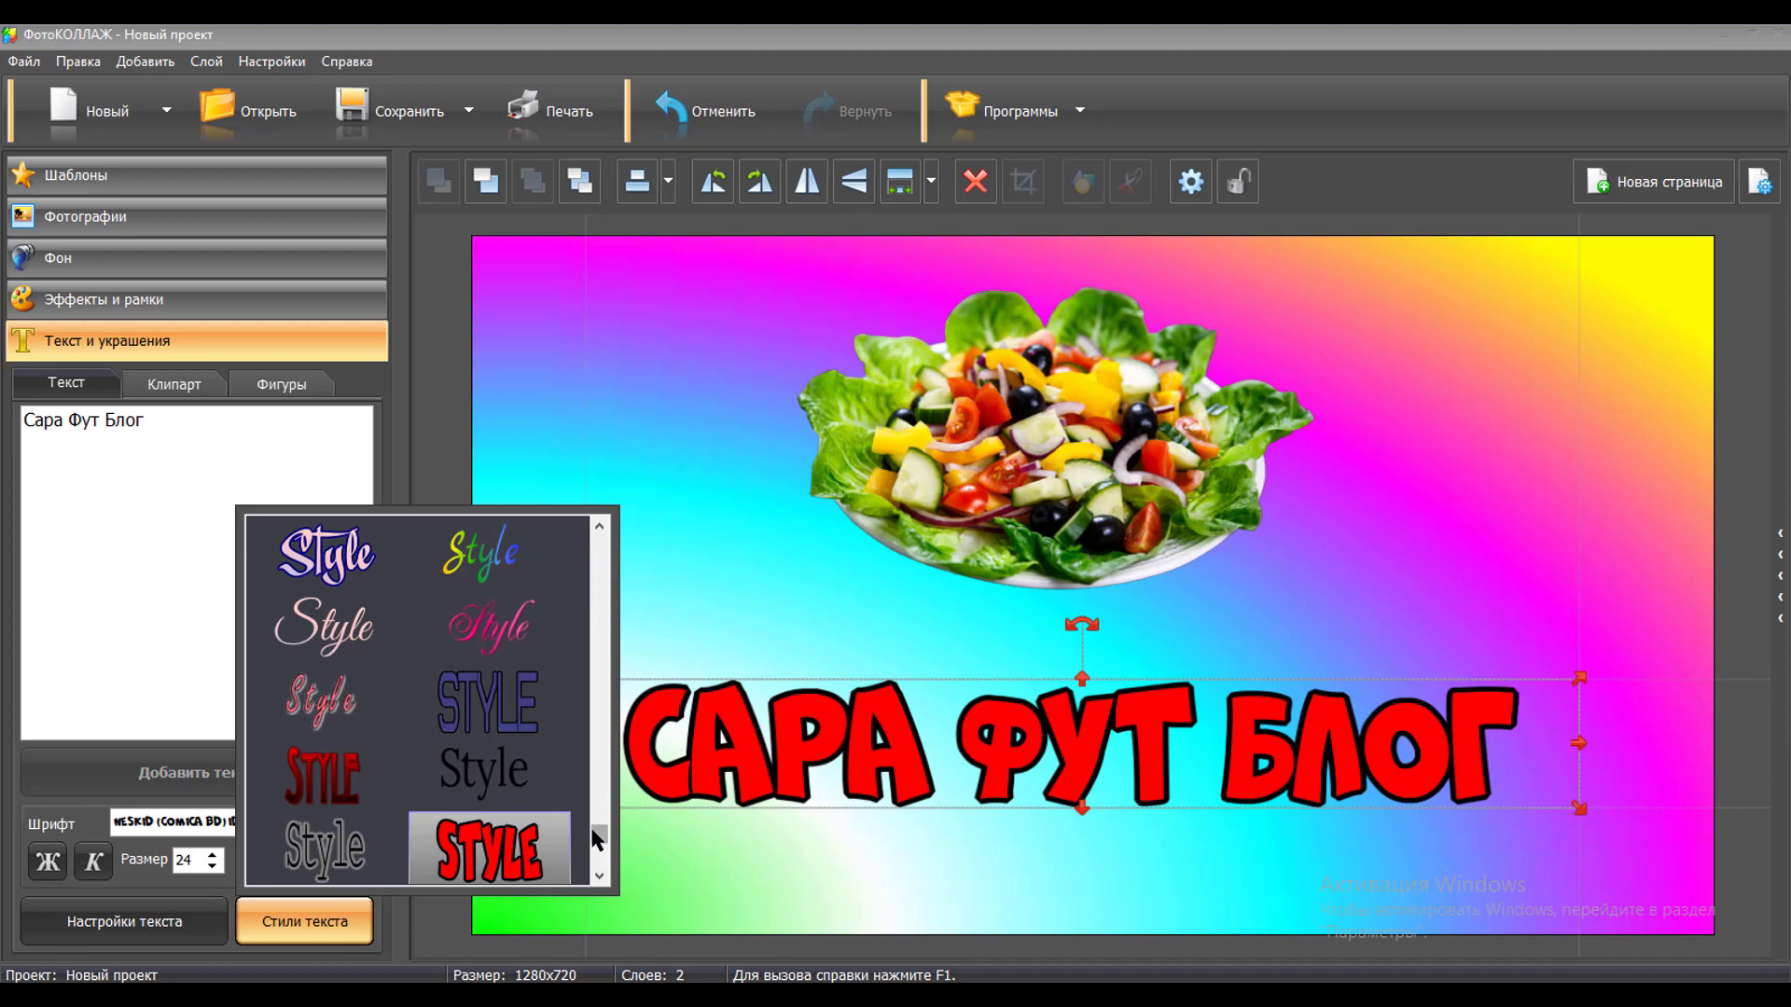
pyautogui.moveTo(597, 832); pyautogui.dragTo(602, 697)
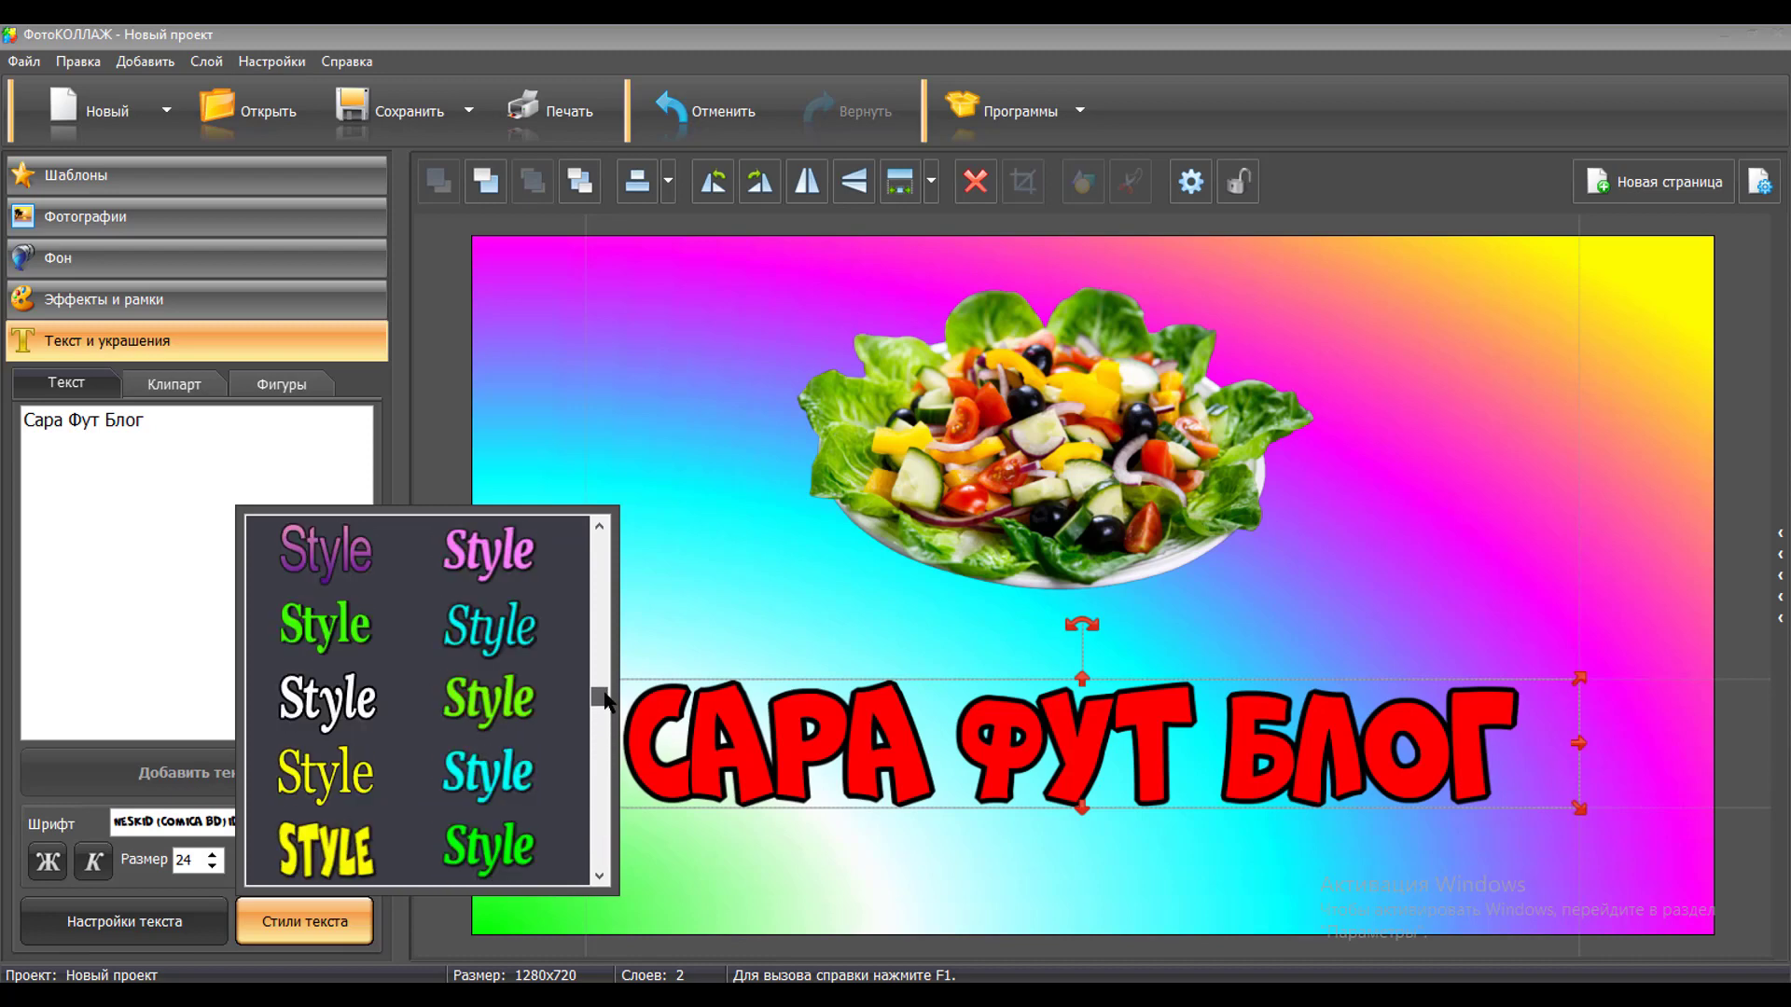
pyautogui.moveTo(604, 702); pyautogui.dragTo(602, 686)
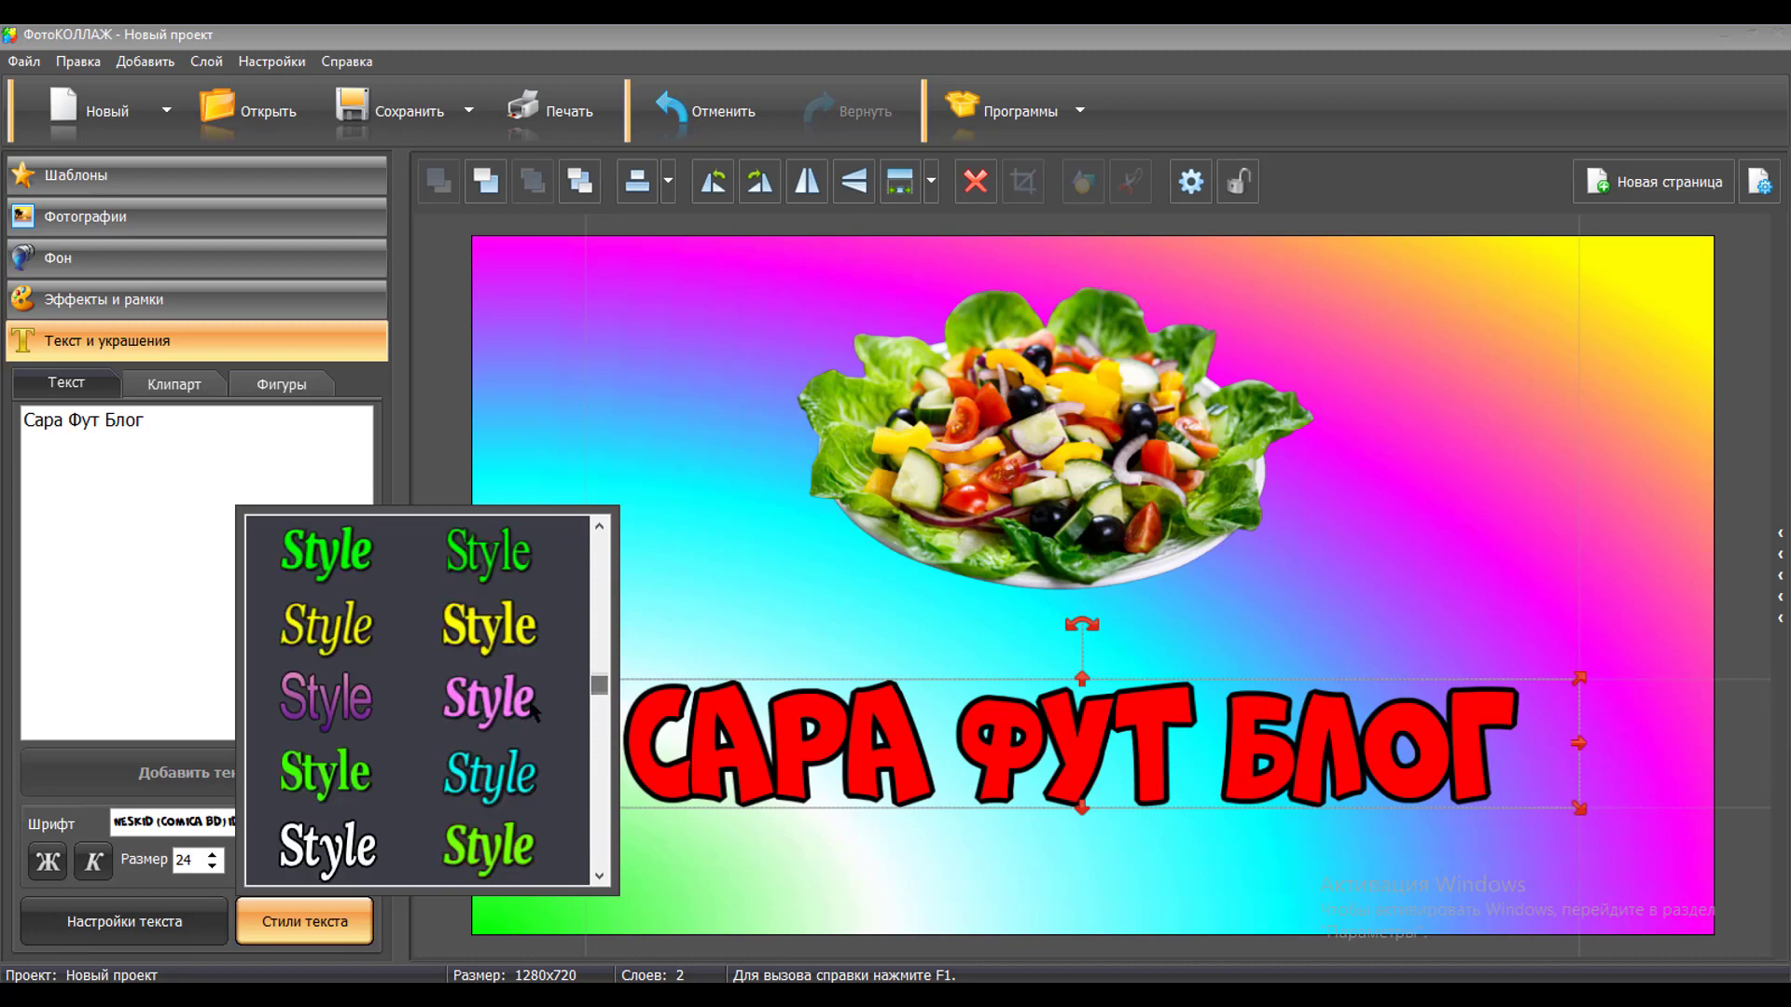
pyautogui.click(318, 788)
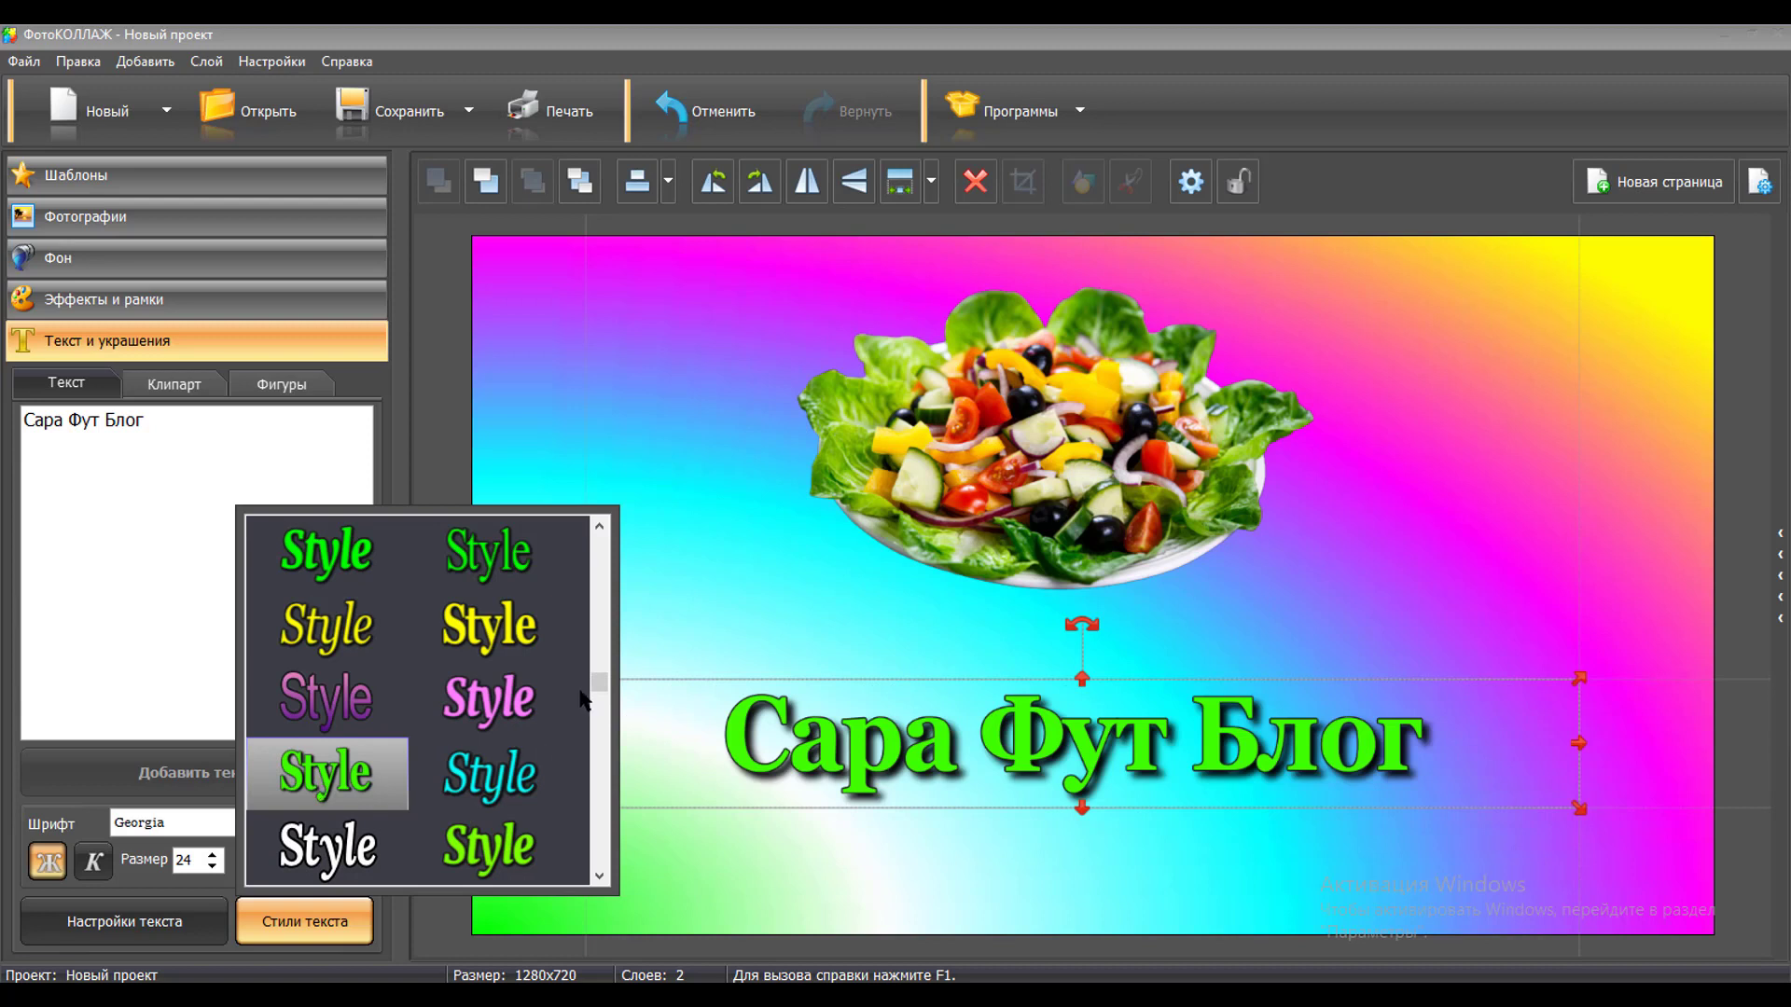
pyautogui.scroll(3, 600, 691)
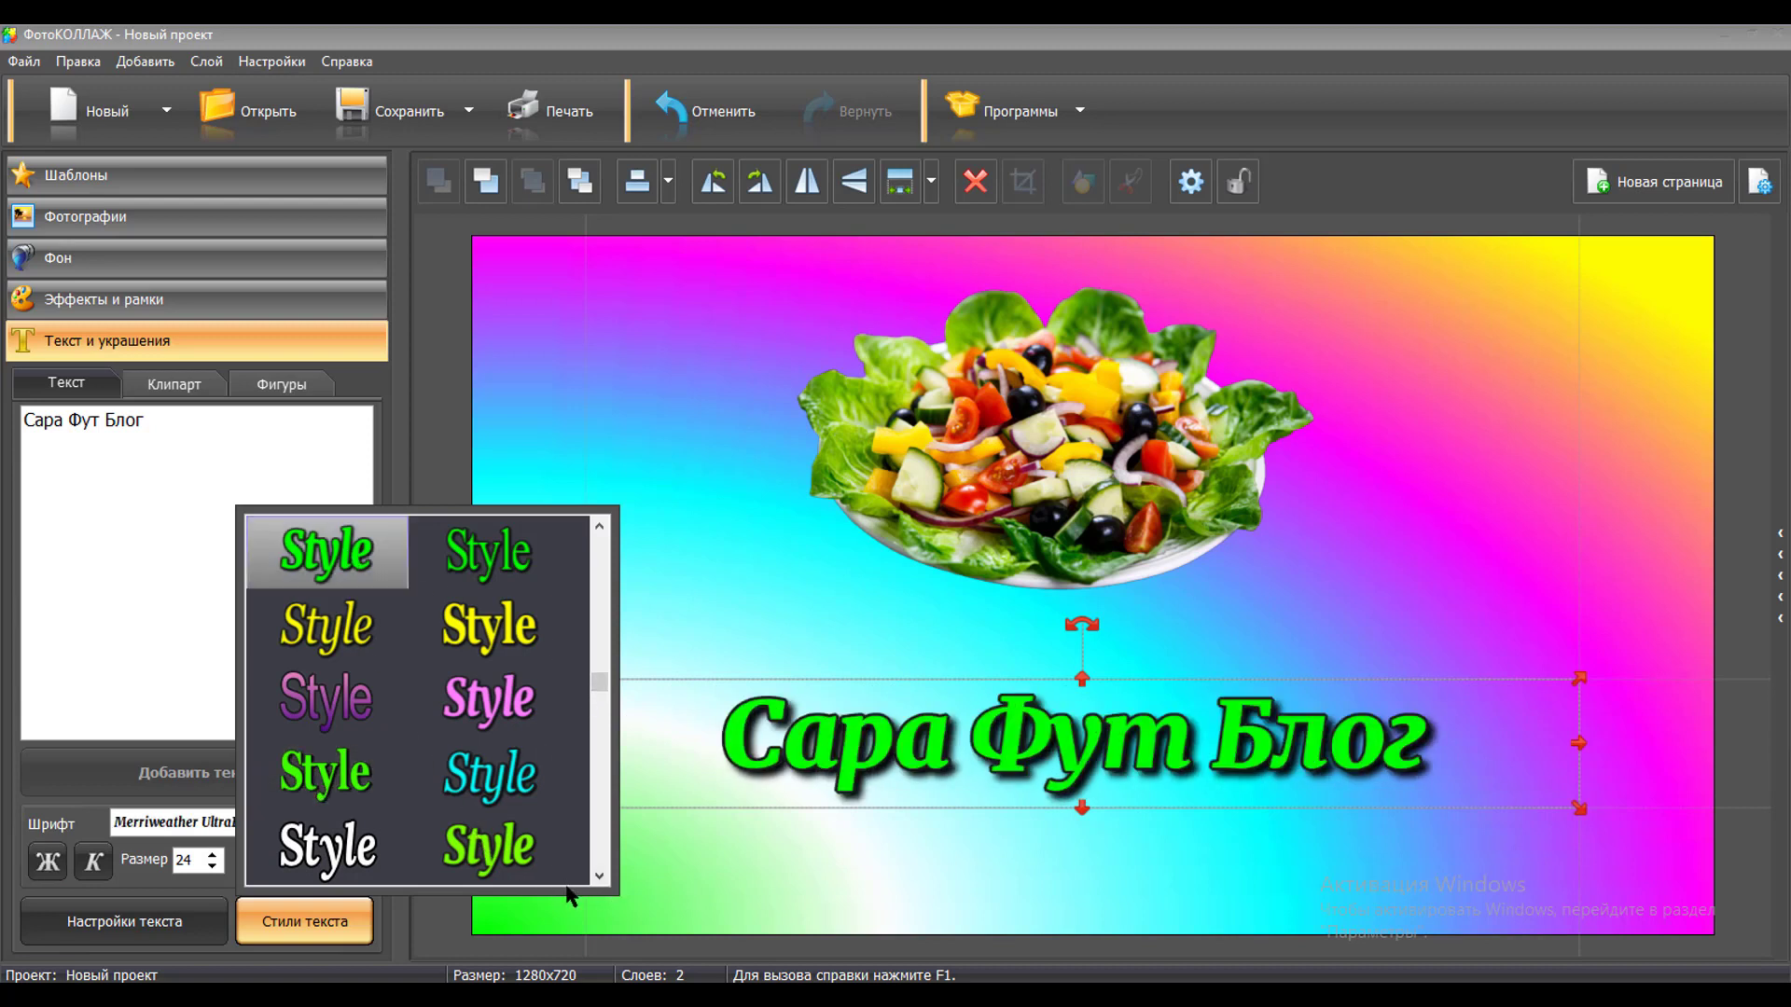
pyautogui.click(837, 827)
# Step: Enlarge the title box by stretching its top, bottom and right edges
pyautogui.click(1078, 765)
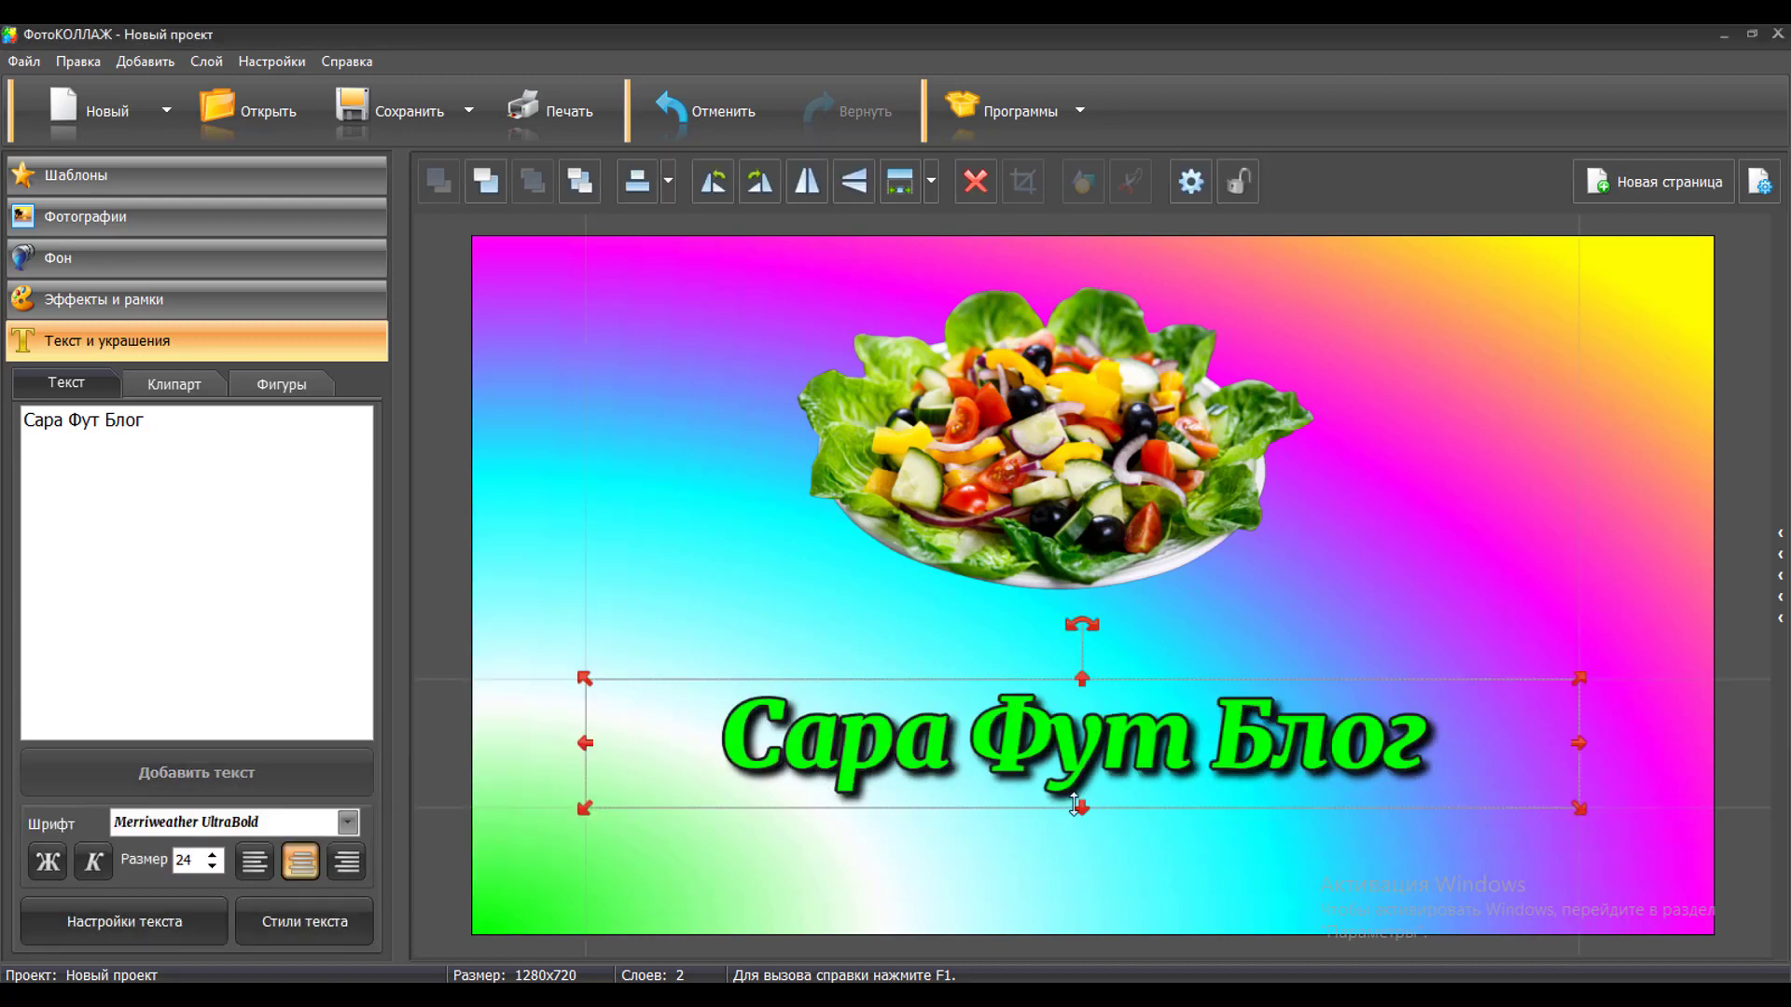
pyautogui.moveTo(1082, 800); pyautogui.dragTo(1082, 894)
pyautogui.moveTo(1082, 679); pyautogui.dragTo(1082, 617)
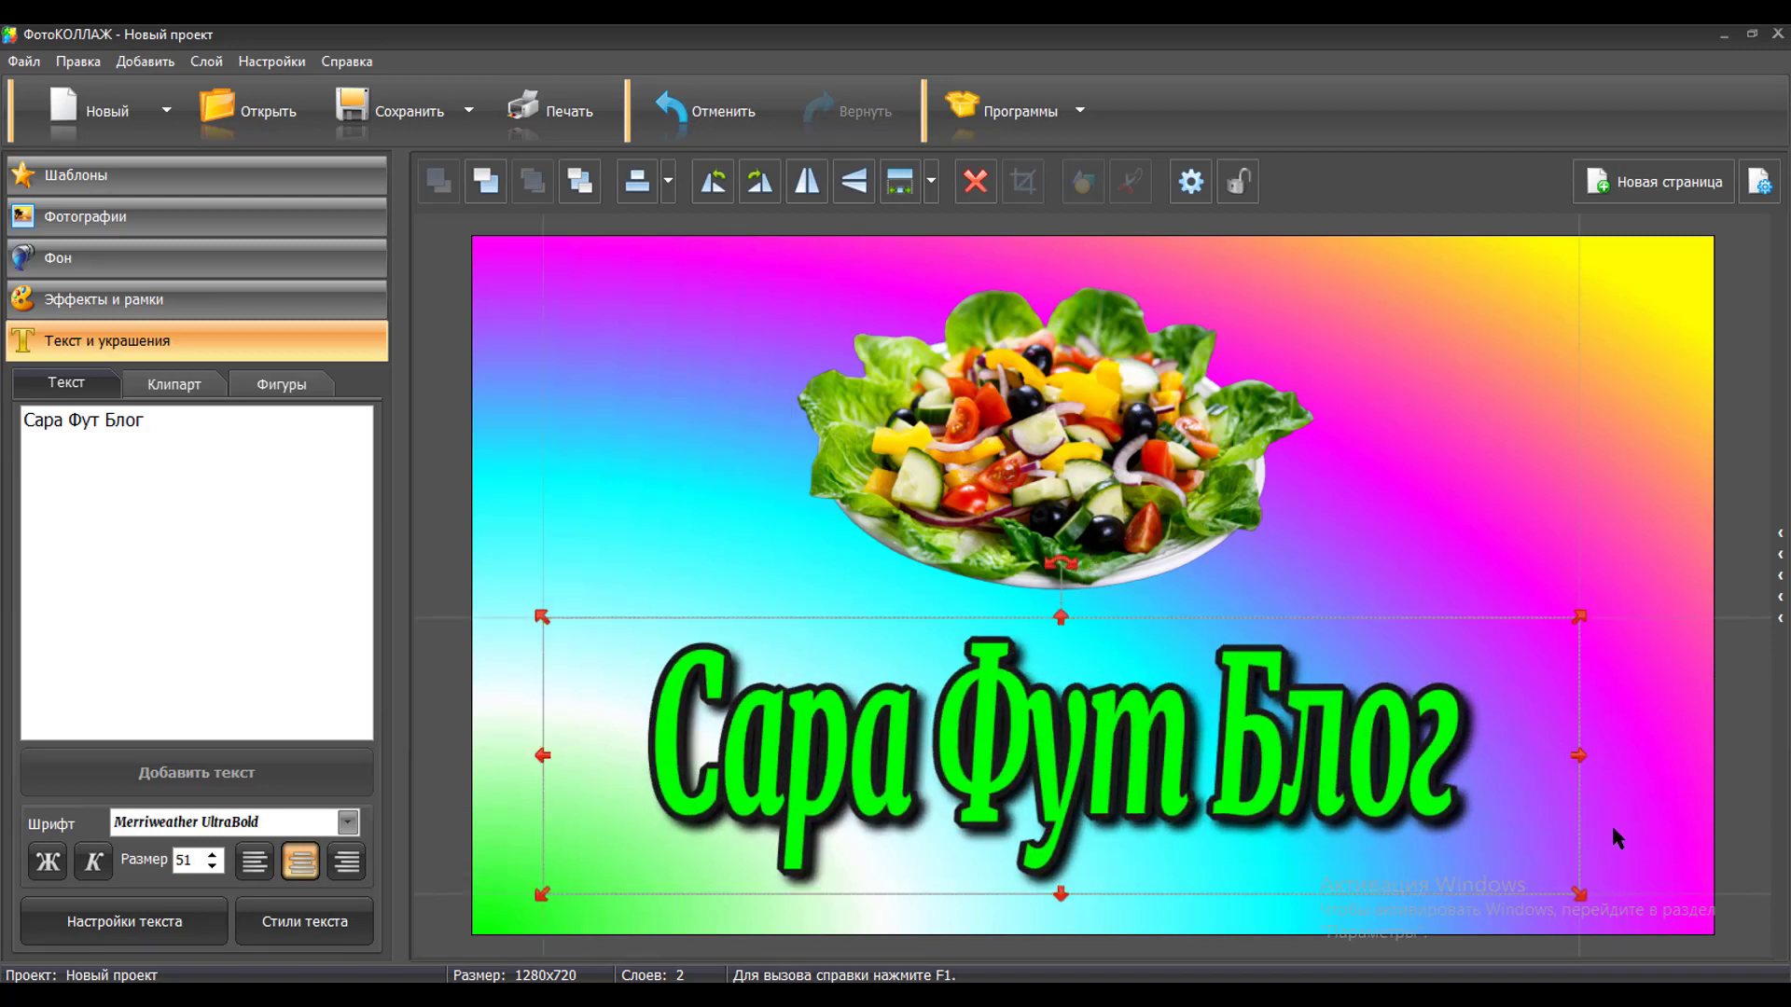
pyautogui.moveTo(1576, 753); pyautogui.dragTo(1625, 754)
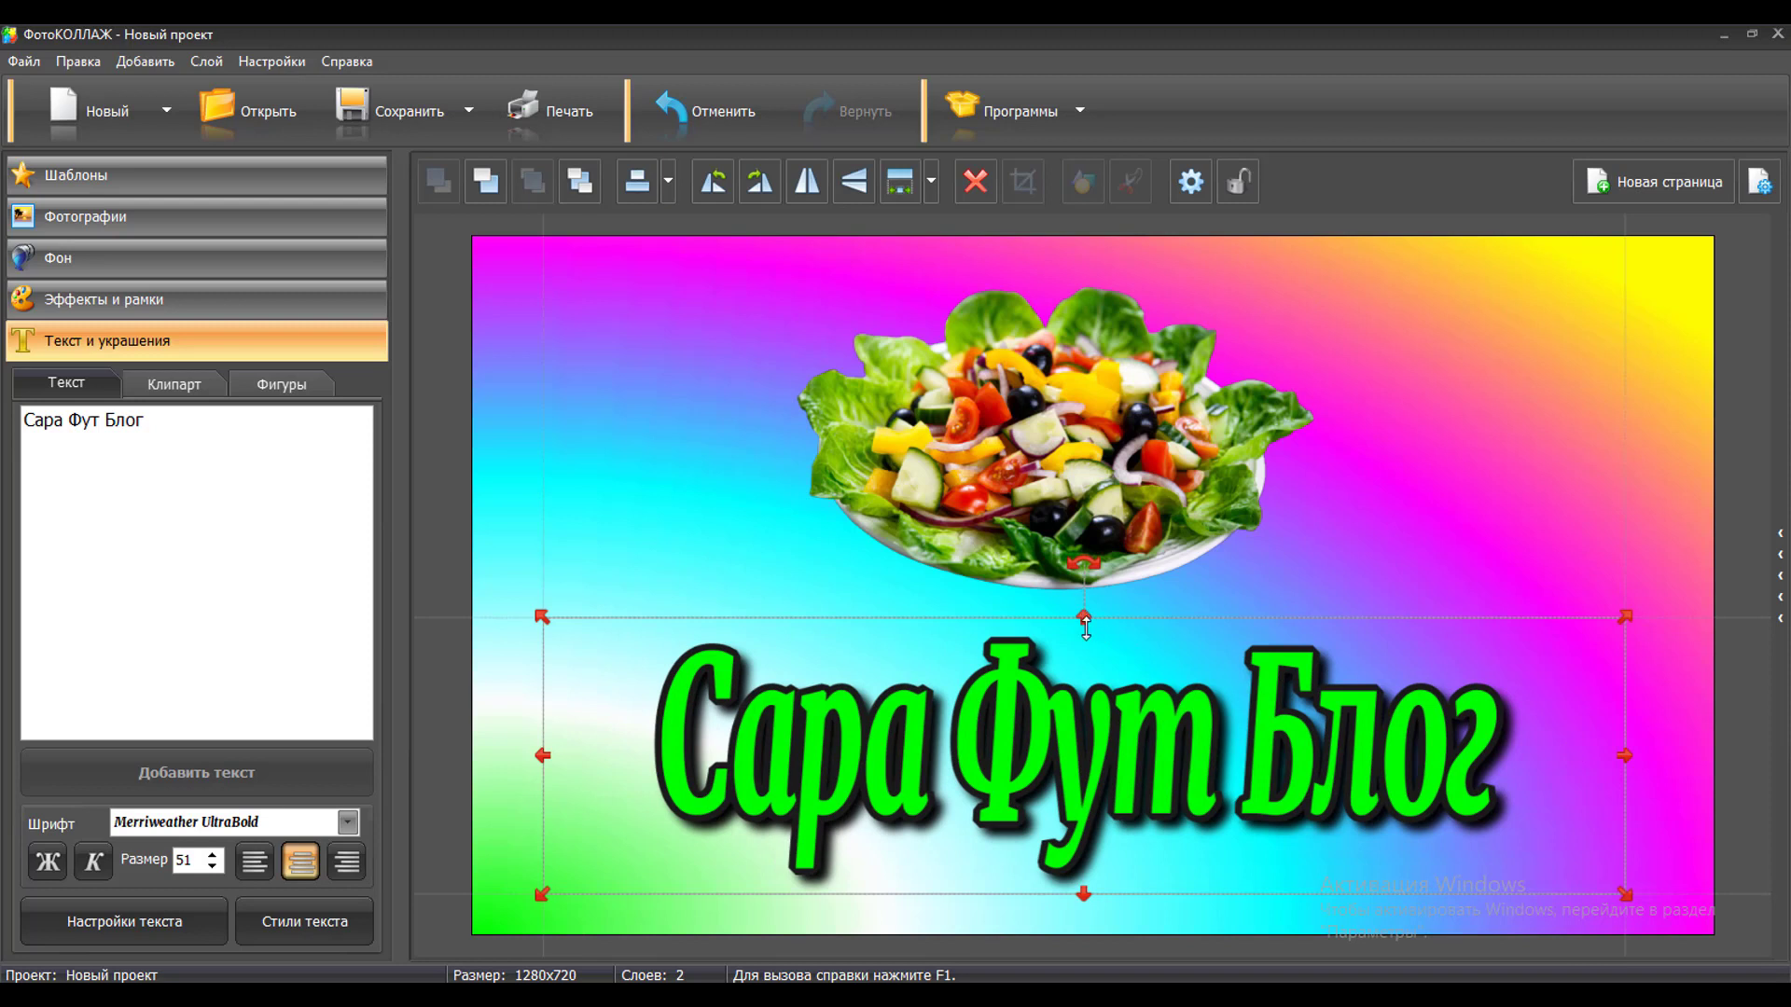
pyautogui.moveTo(1083, 617); pyautogui.dragTo(1060, 646)
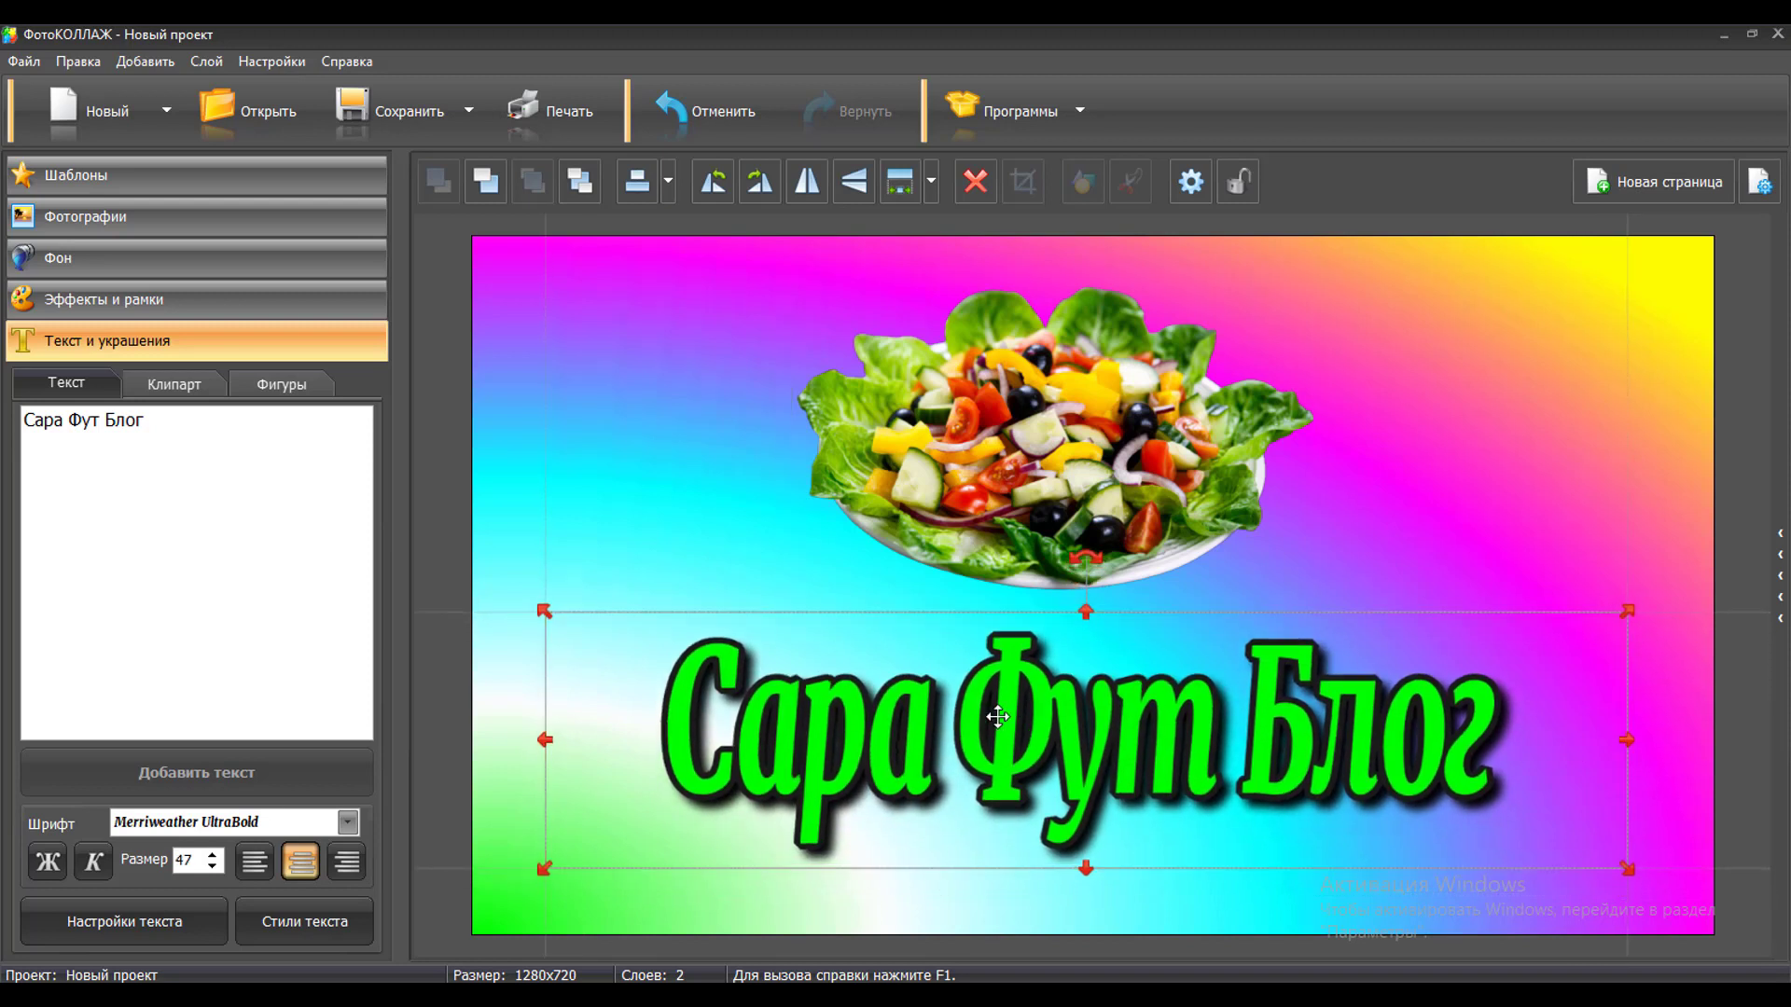
pyautogui.click(725, 543)
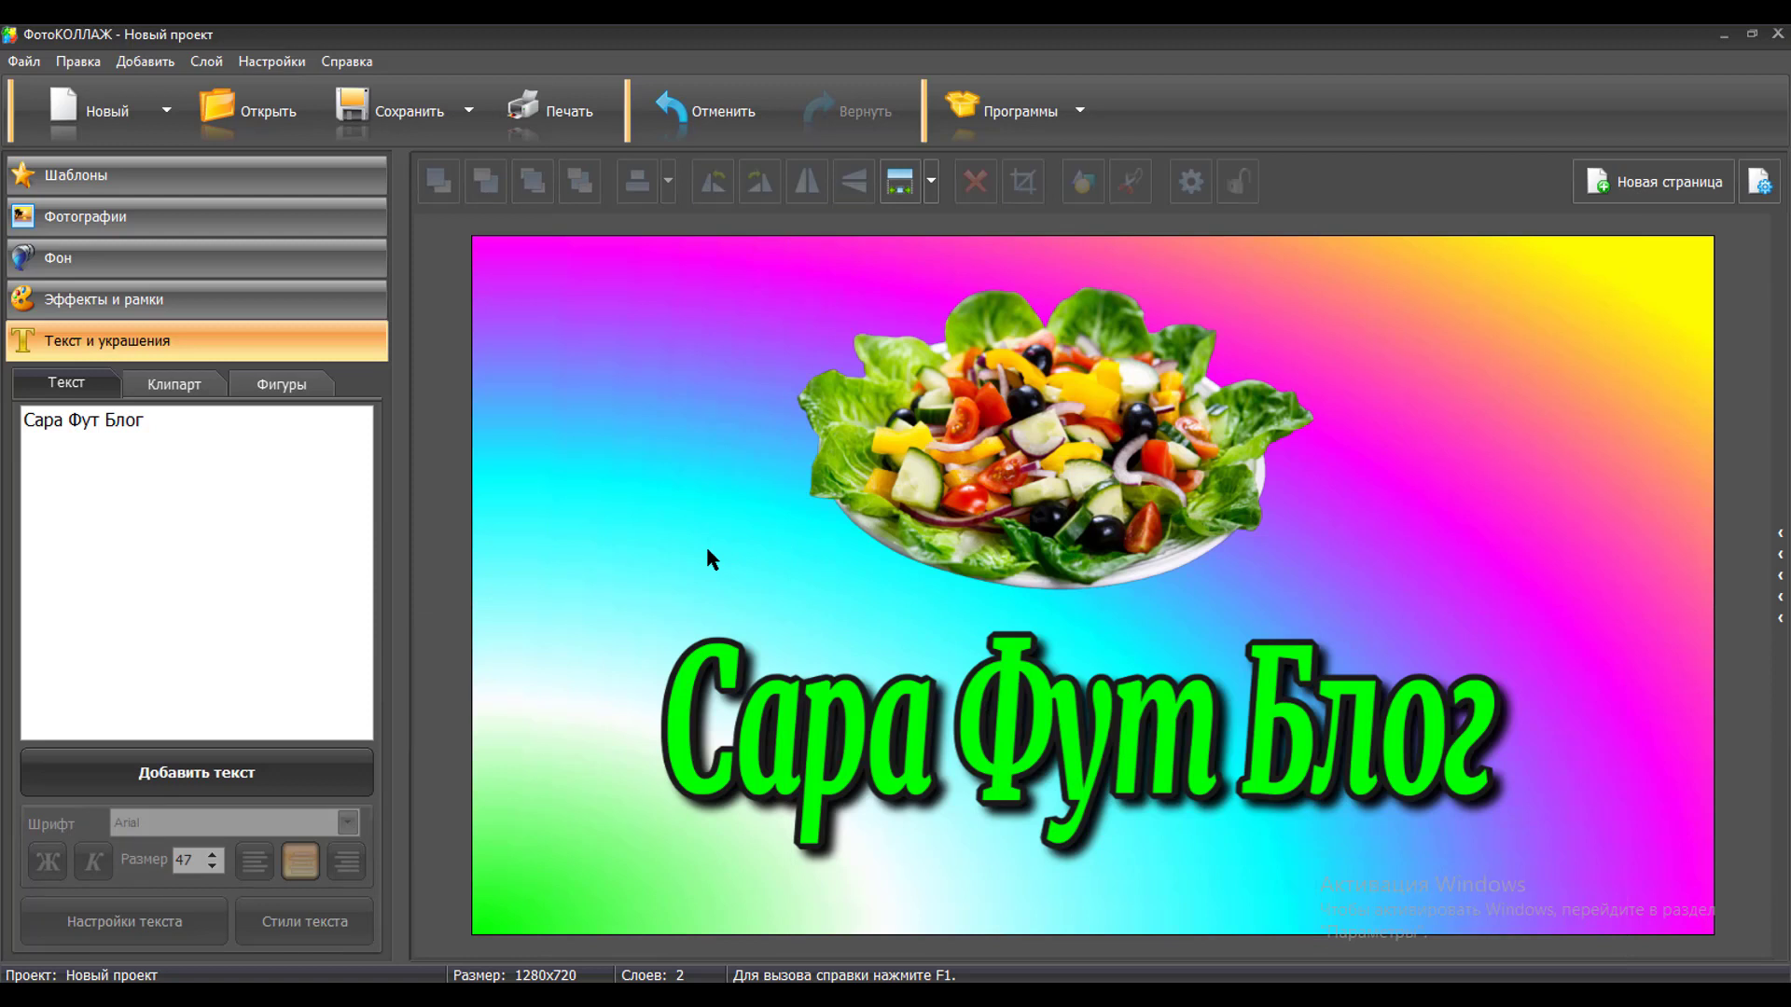
# Step: Nudge the salad left and break the title into two lines after 'Сара'
pyautogui.click(1026, 528)
pyautogui.moveTo(1068, 505)
pyautogui.mouseDown()
pyautogui.moveTo(857, 497)
pyautogui.moveTo(1187, 509)
pyautogui.moveTo(1155, 502)
pyautogui.mouseUp()
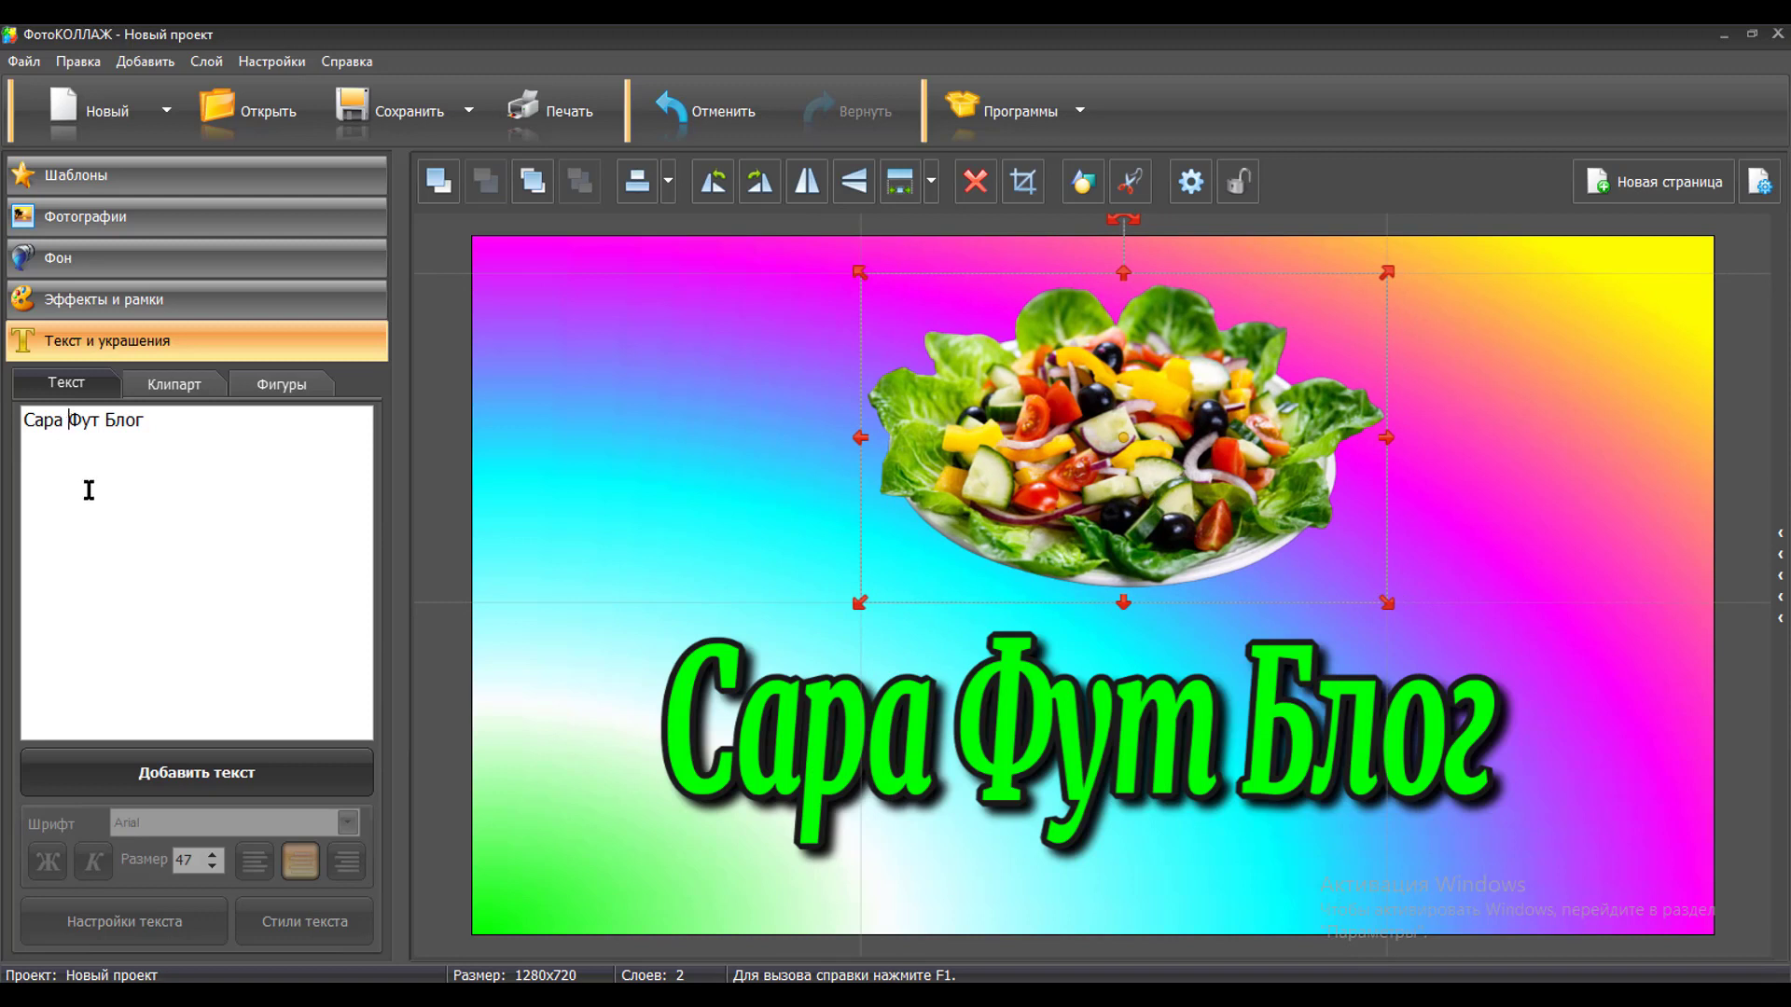
pyautogui.press('Return')
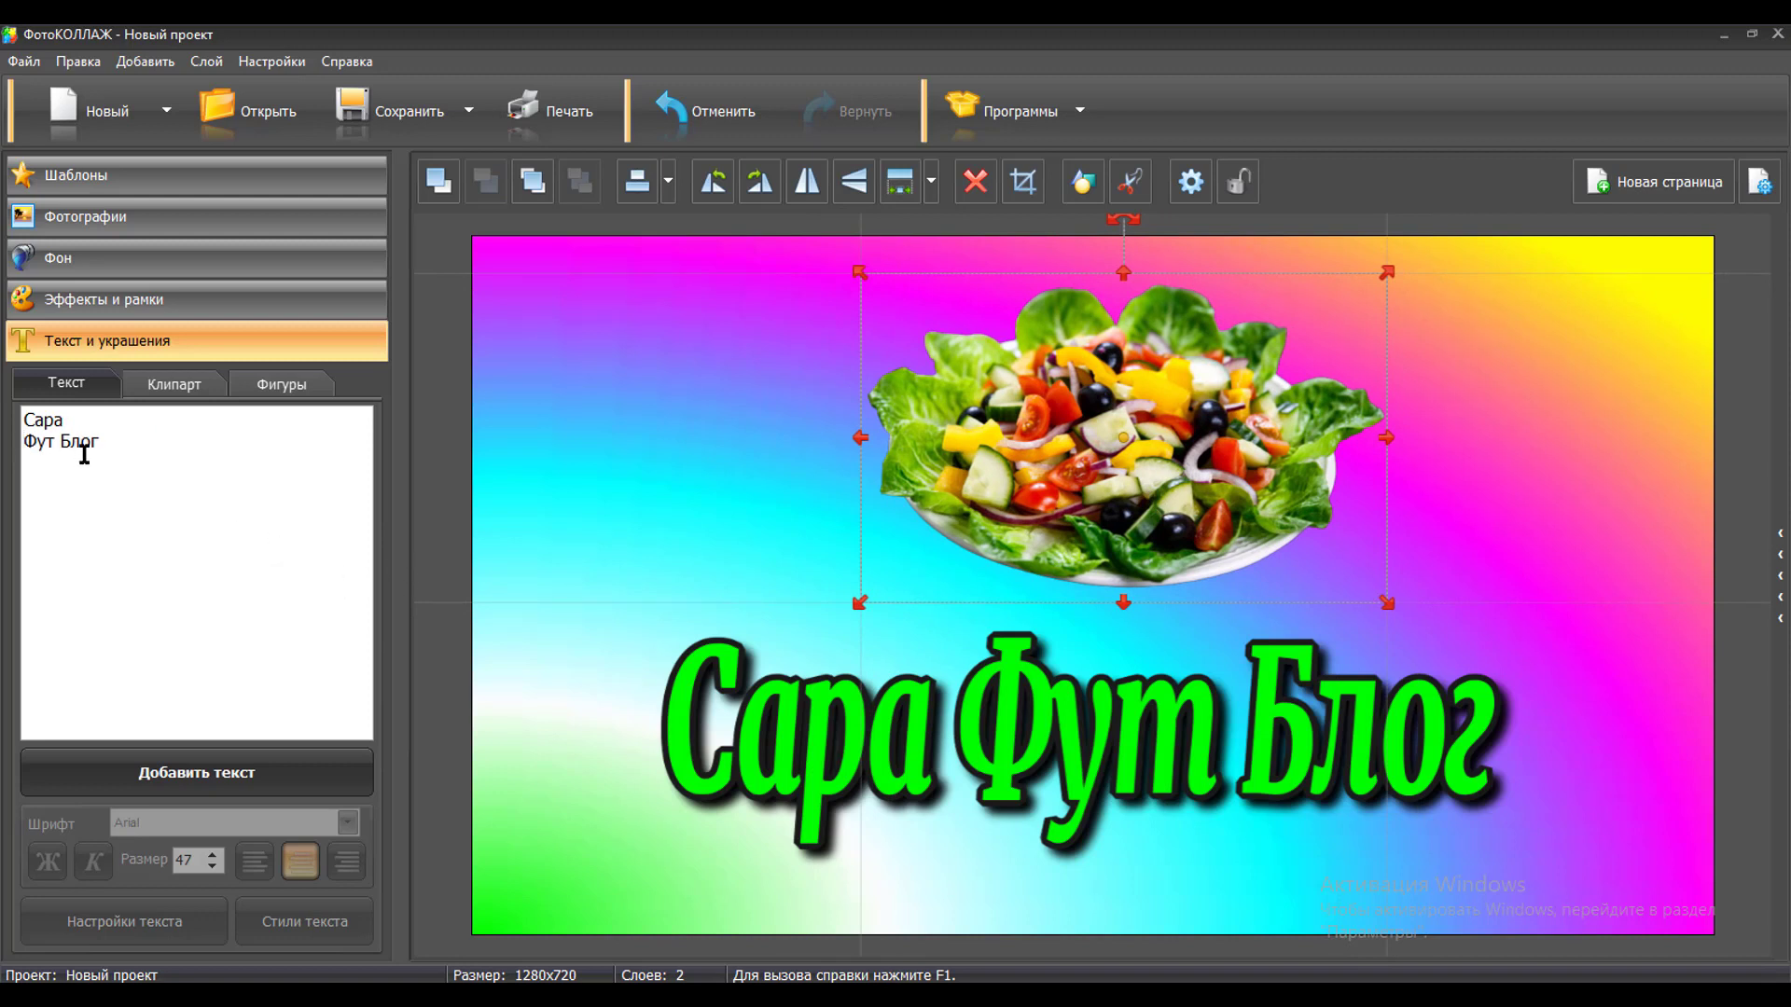
pyautogui.click(640, 706)
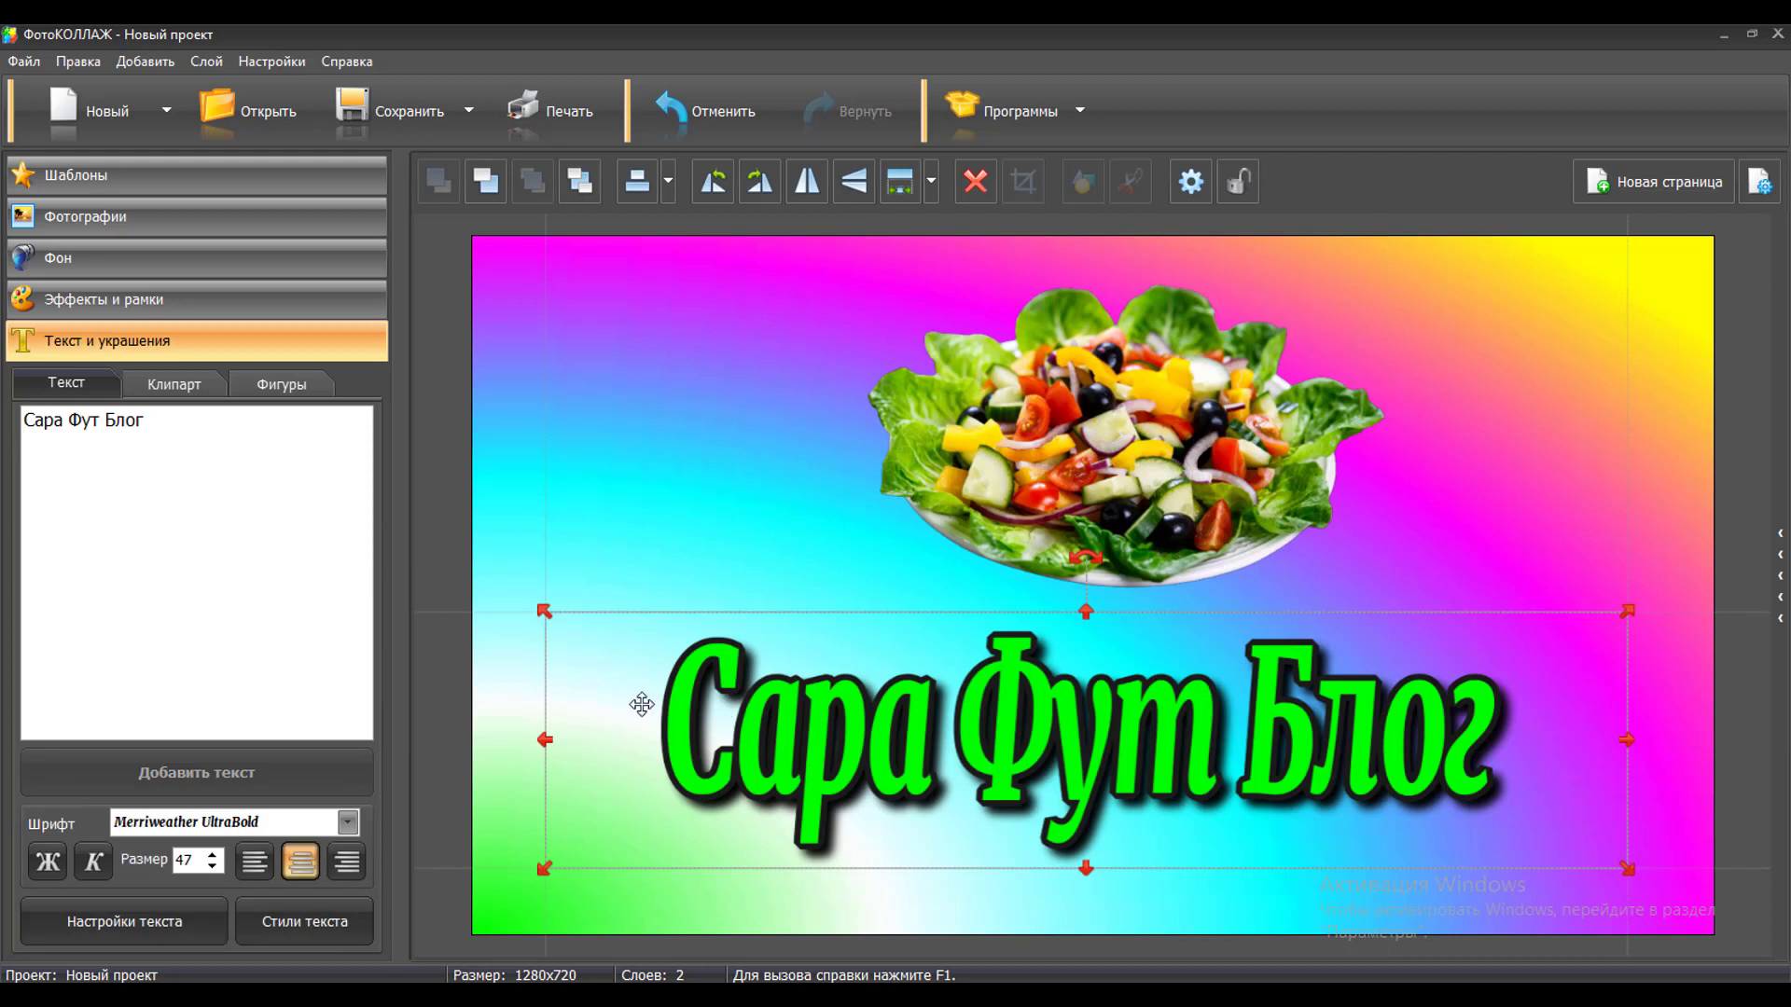
pyautogui.click(67, 420)
pyautogui.press('Return')
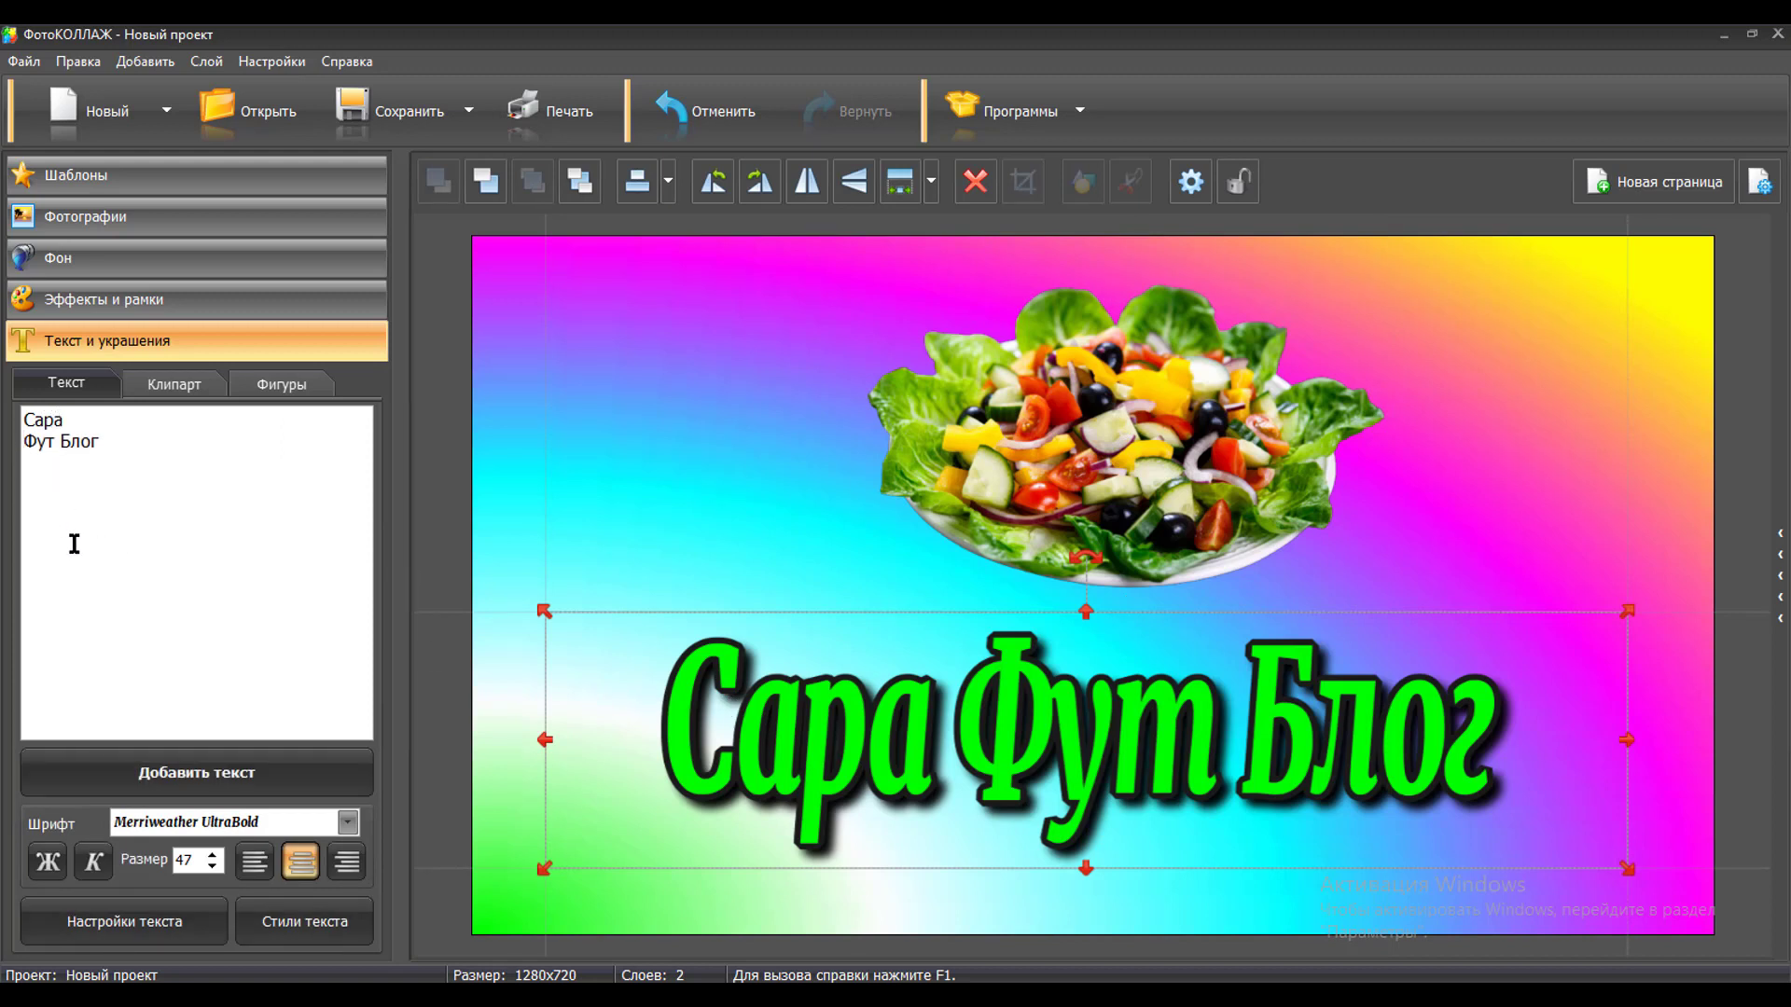
# Step: Enlarge the two-line title, move it up and left, and left-align its lines
pyautogui.moveTo(720, 737); pyautogui.dragTo(535, 738)
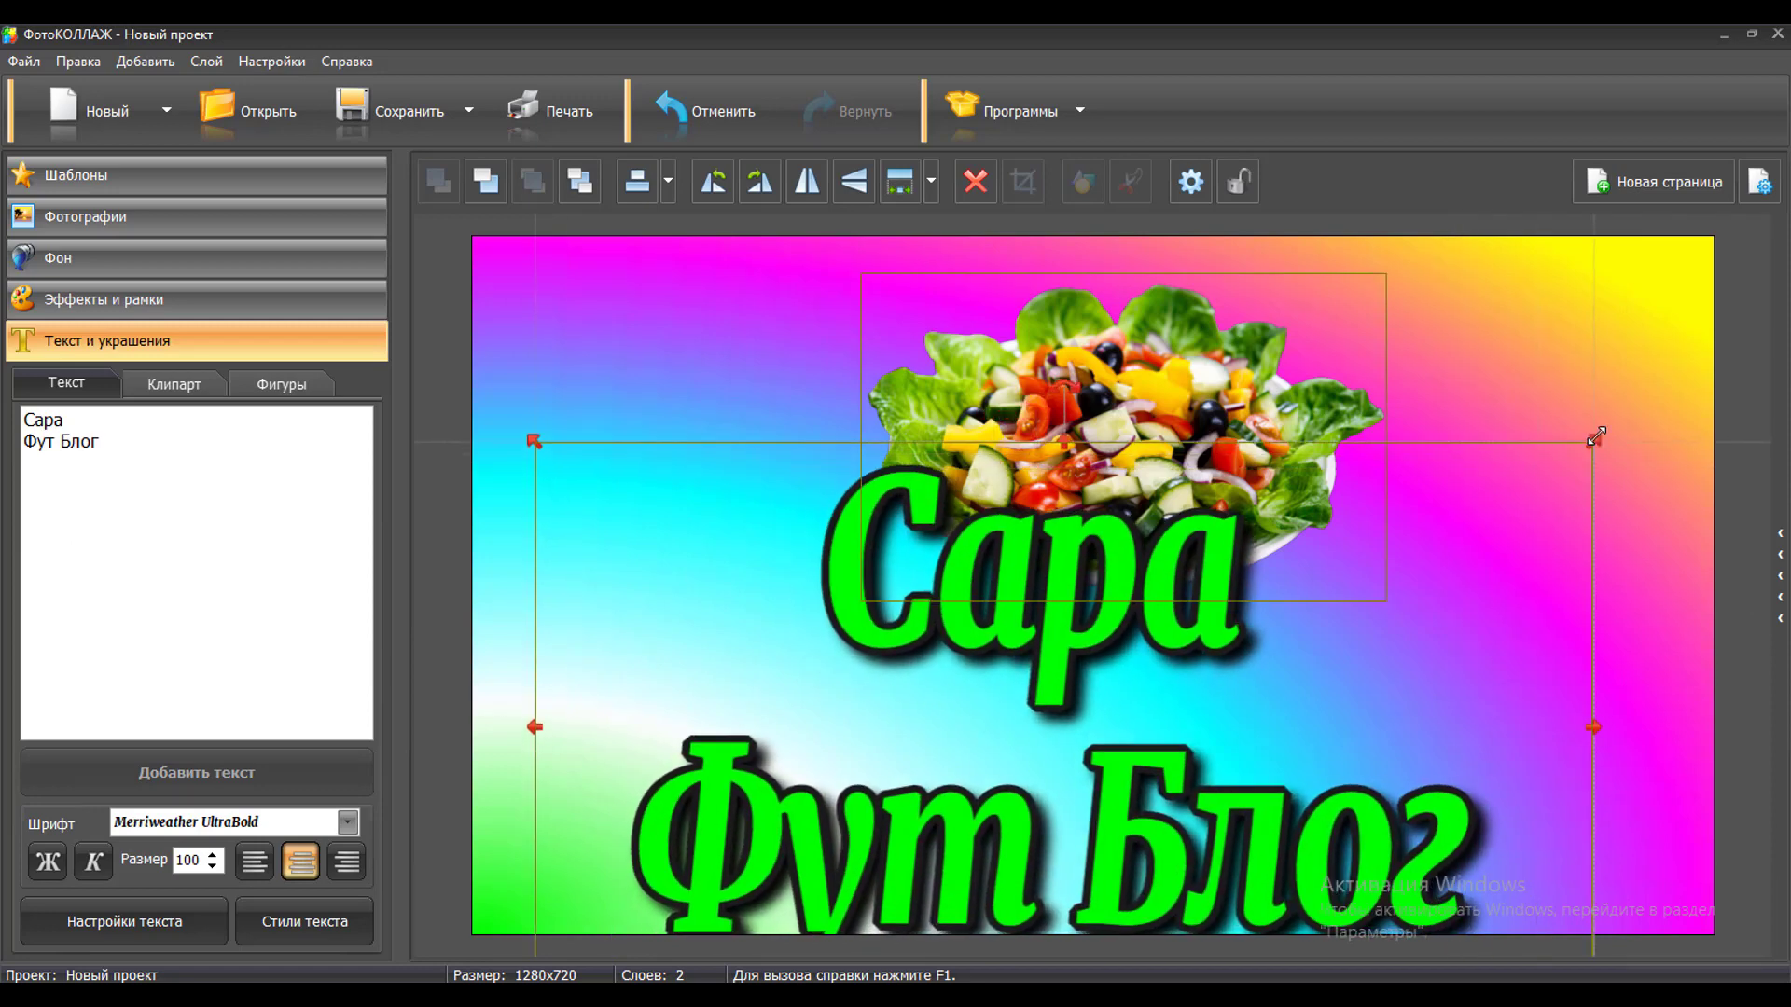
pyautogui.moveTo(1452, 465); pyautogui.dragTo(1617, 391)
pyautogui.moveTo(1098, 686); pyautogui.dragTo(1078, 633)
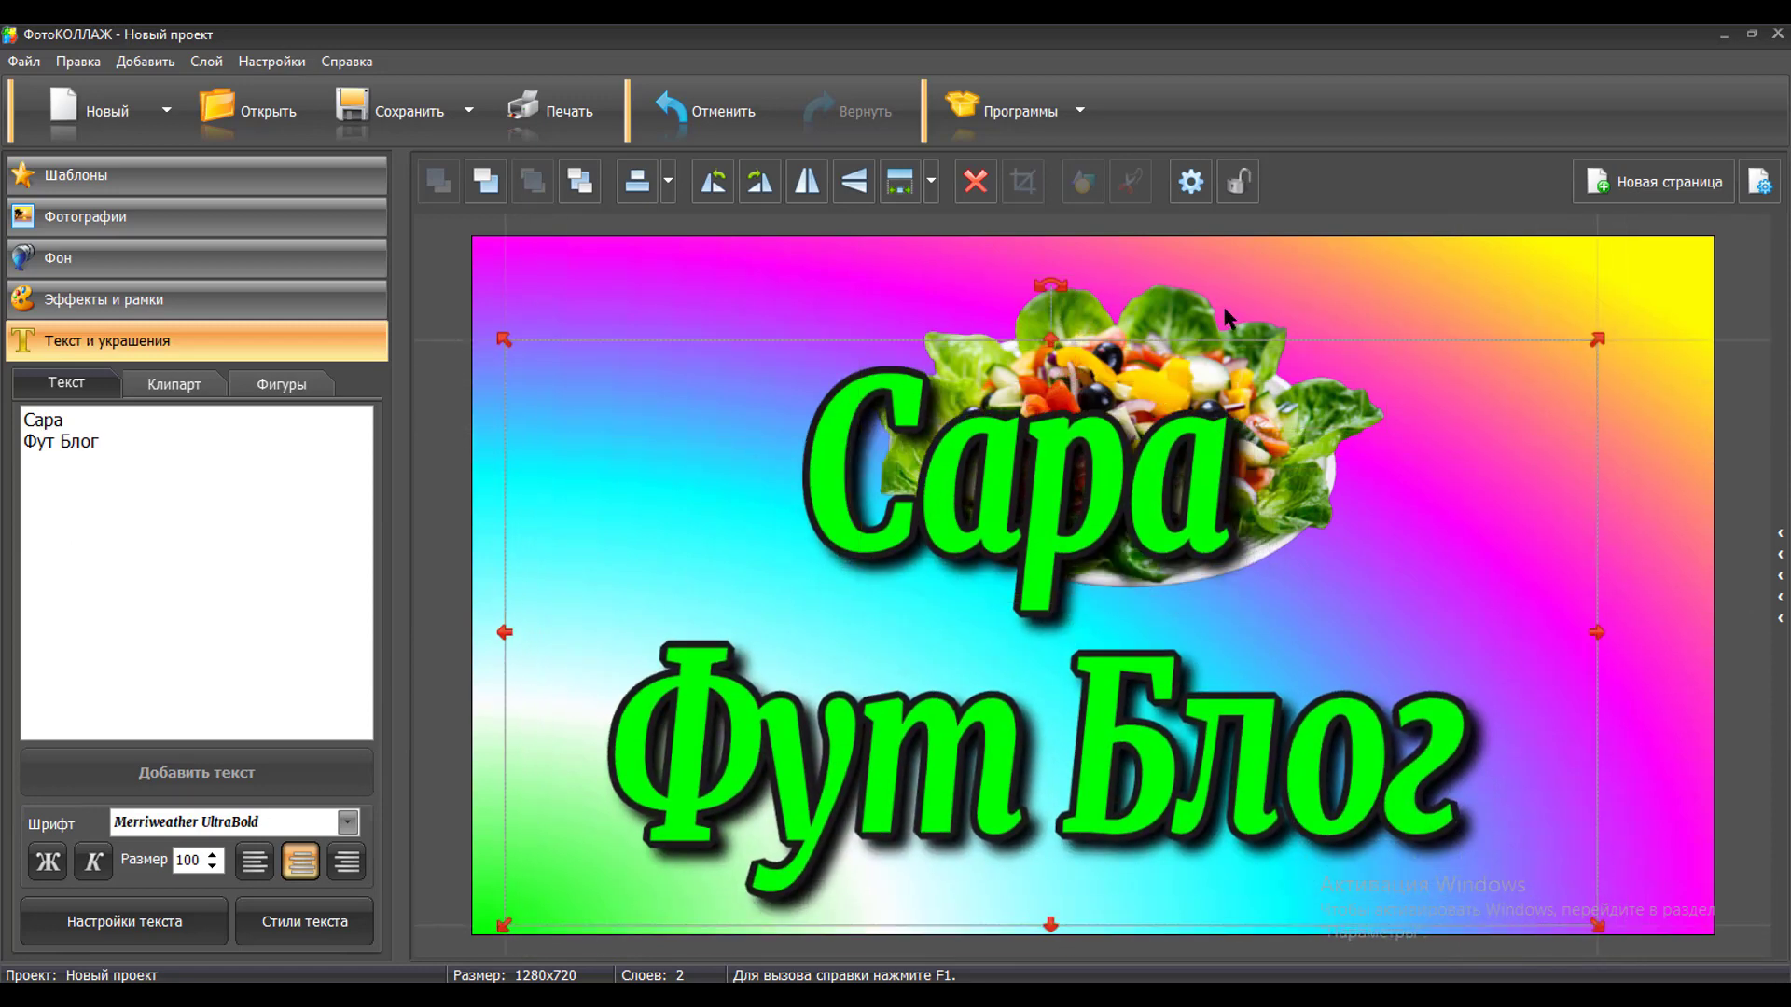
pyautogui.click(254, 862)
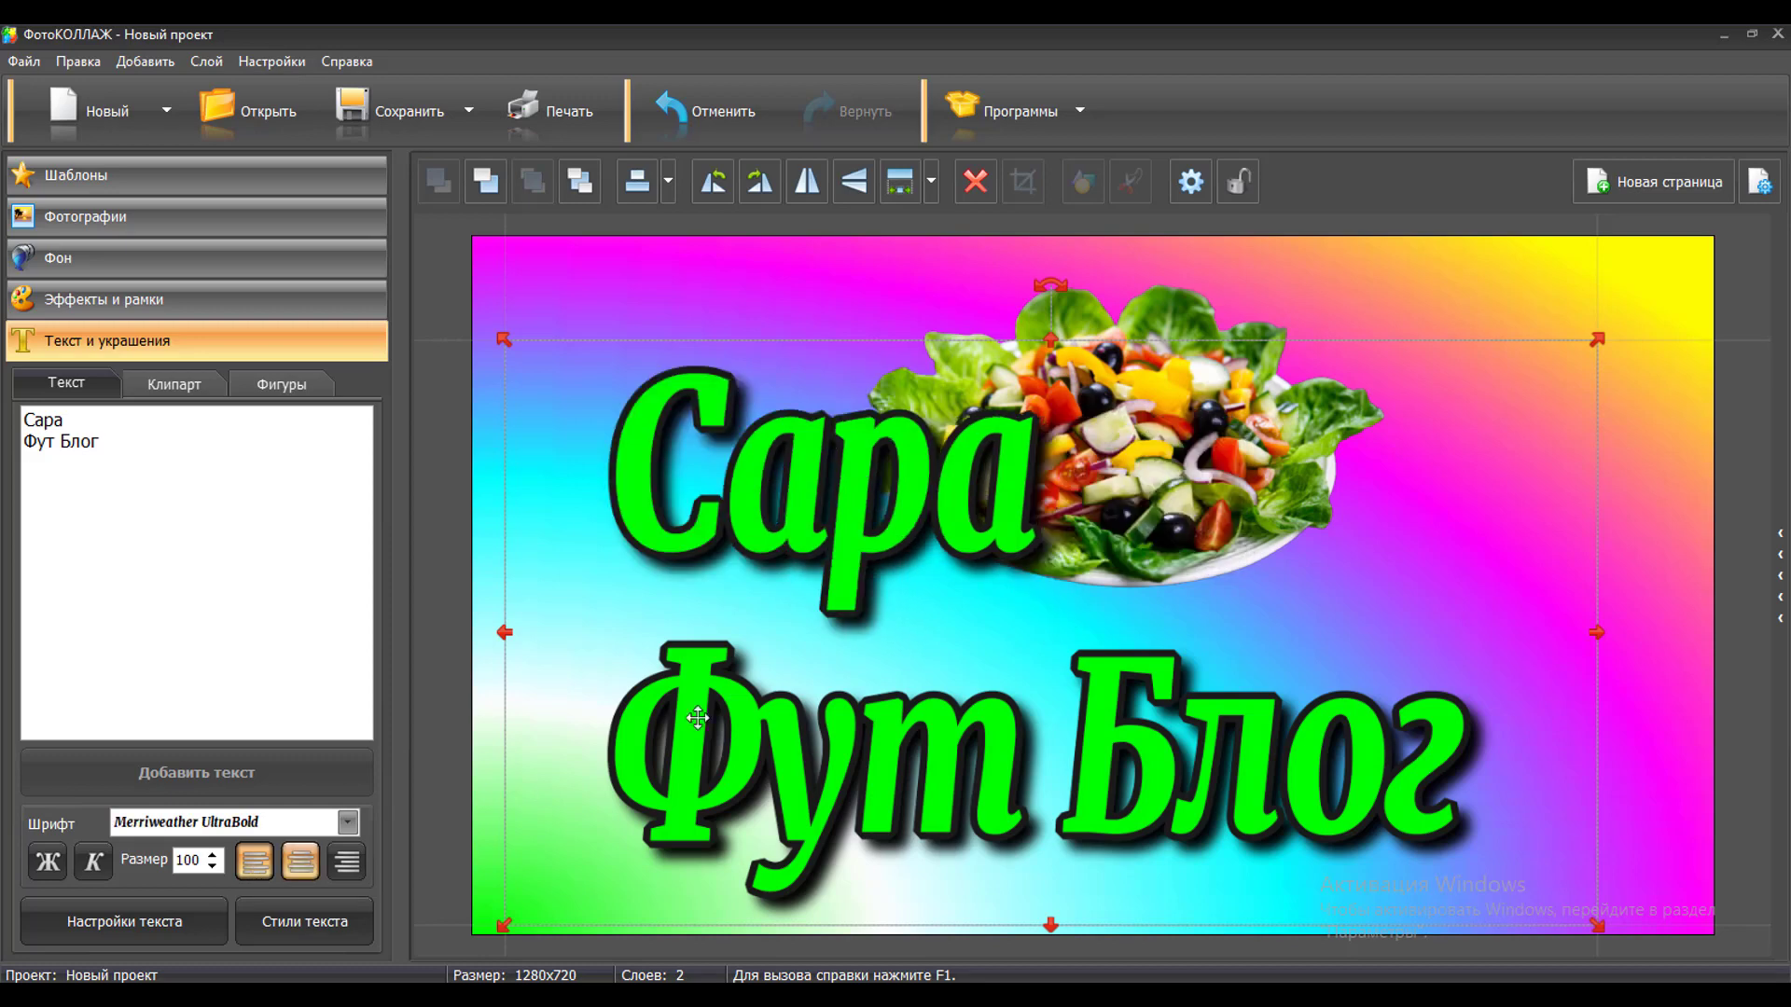
# Step: Move the salad to the upper right and shift the title slightly up beside it
pyautogui.click(1210, 459)
pyautogui.moveTo(1181, 398); pyautogui.dragTo(1426, 401)
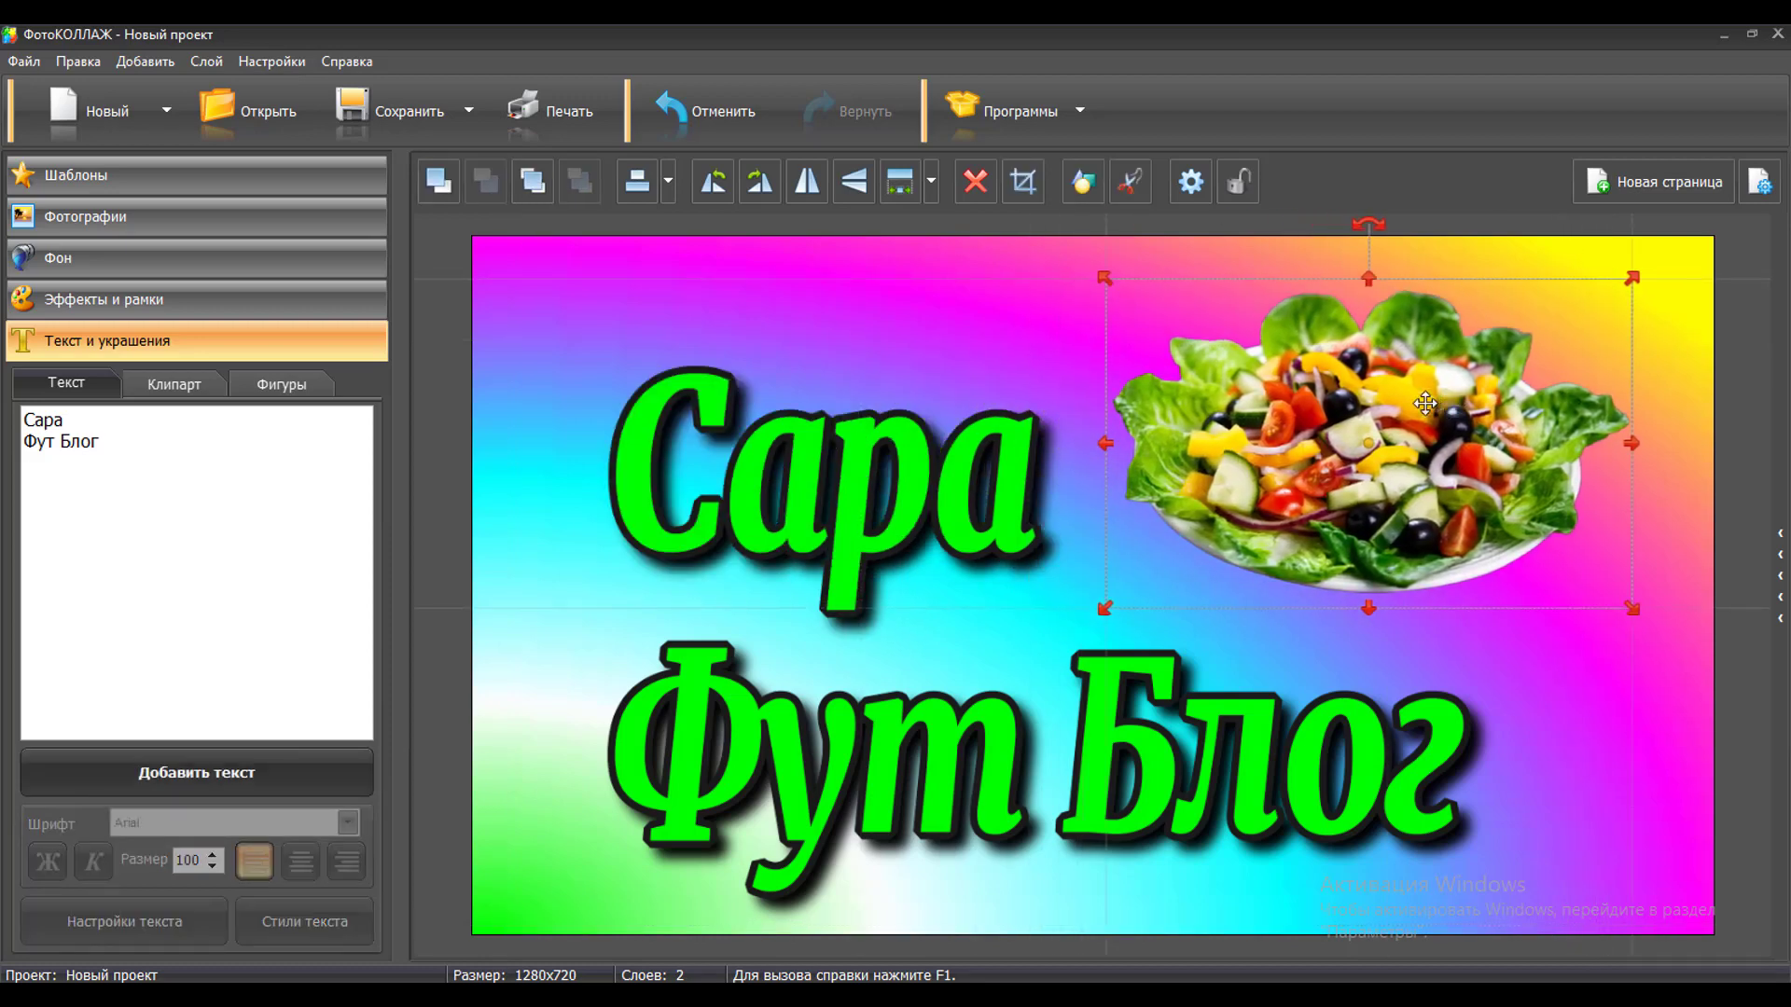
pyautogui.click(828, 494)
pyautogui.moveTo(835, 462); pyautogui.dragTo(853, 424)
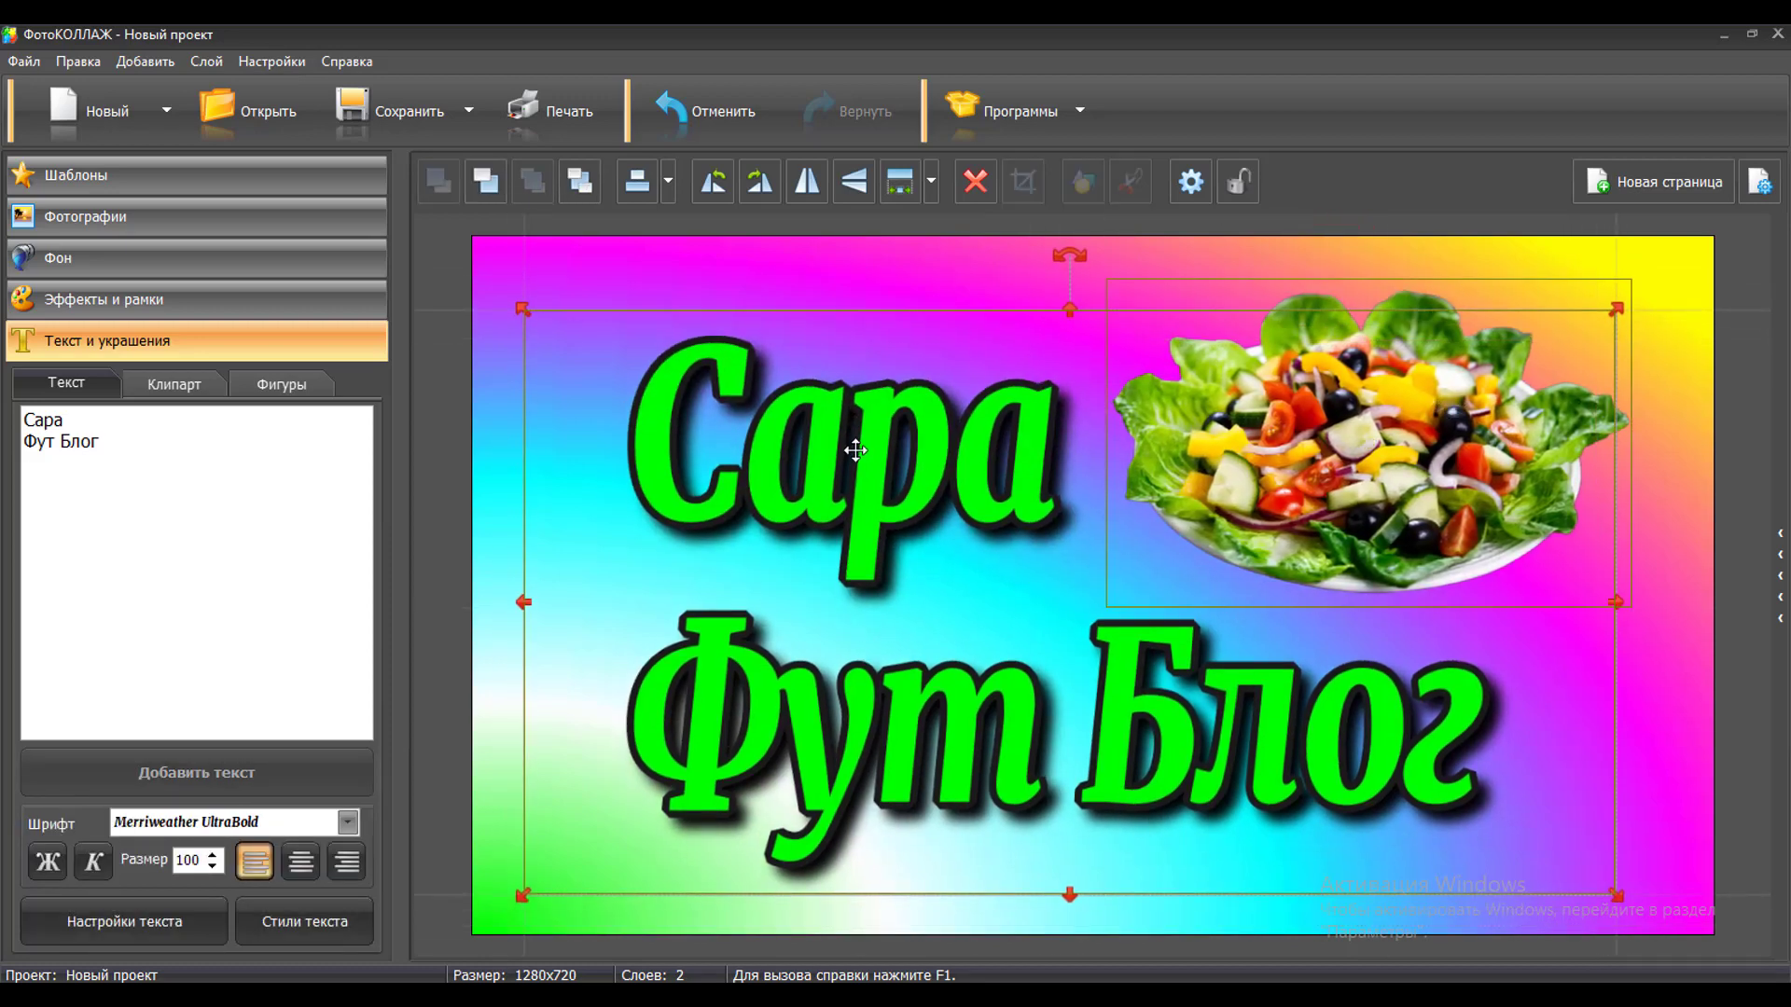
pyautogui.moveTo(1289, 455); pyautogui.dragTo(1261, 464)
# Step: Widen the title block on both sides and fine-tune title and salad positions
pyautogui.click(642, 664)
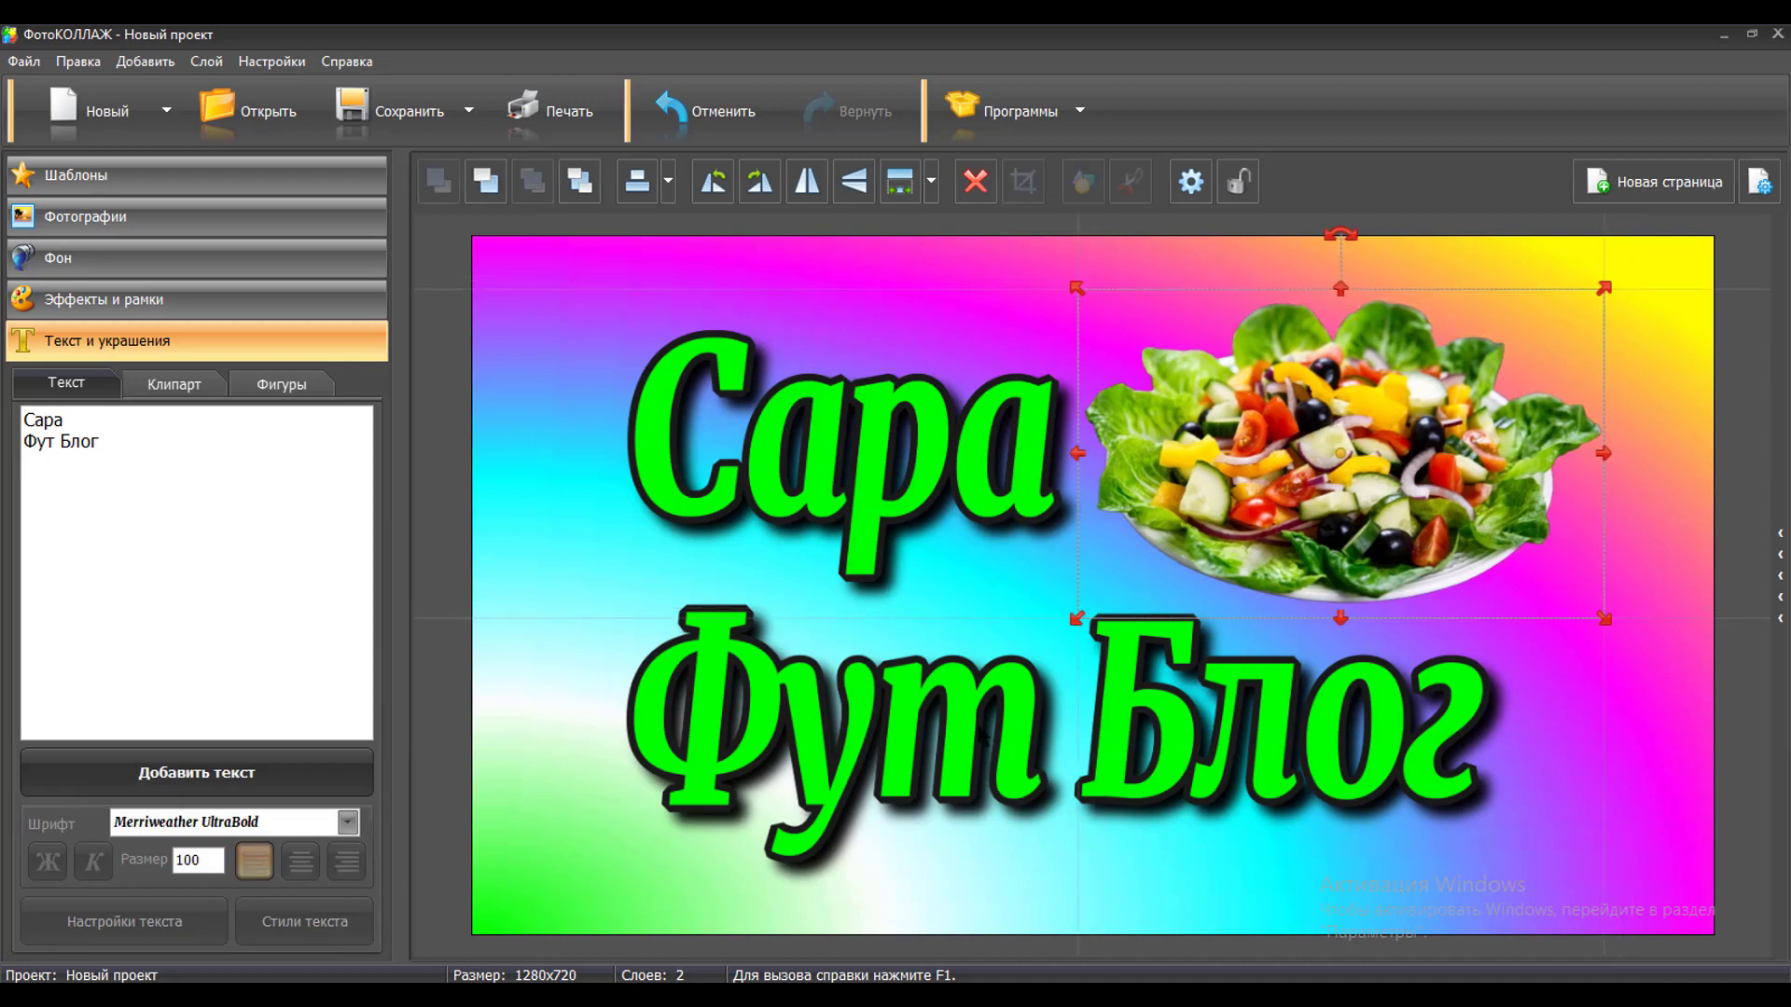
pyautogui.moveTo(523, 597); pyautogui.dragTo(508, 597)
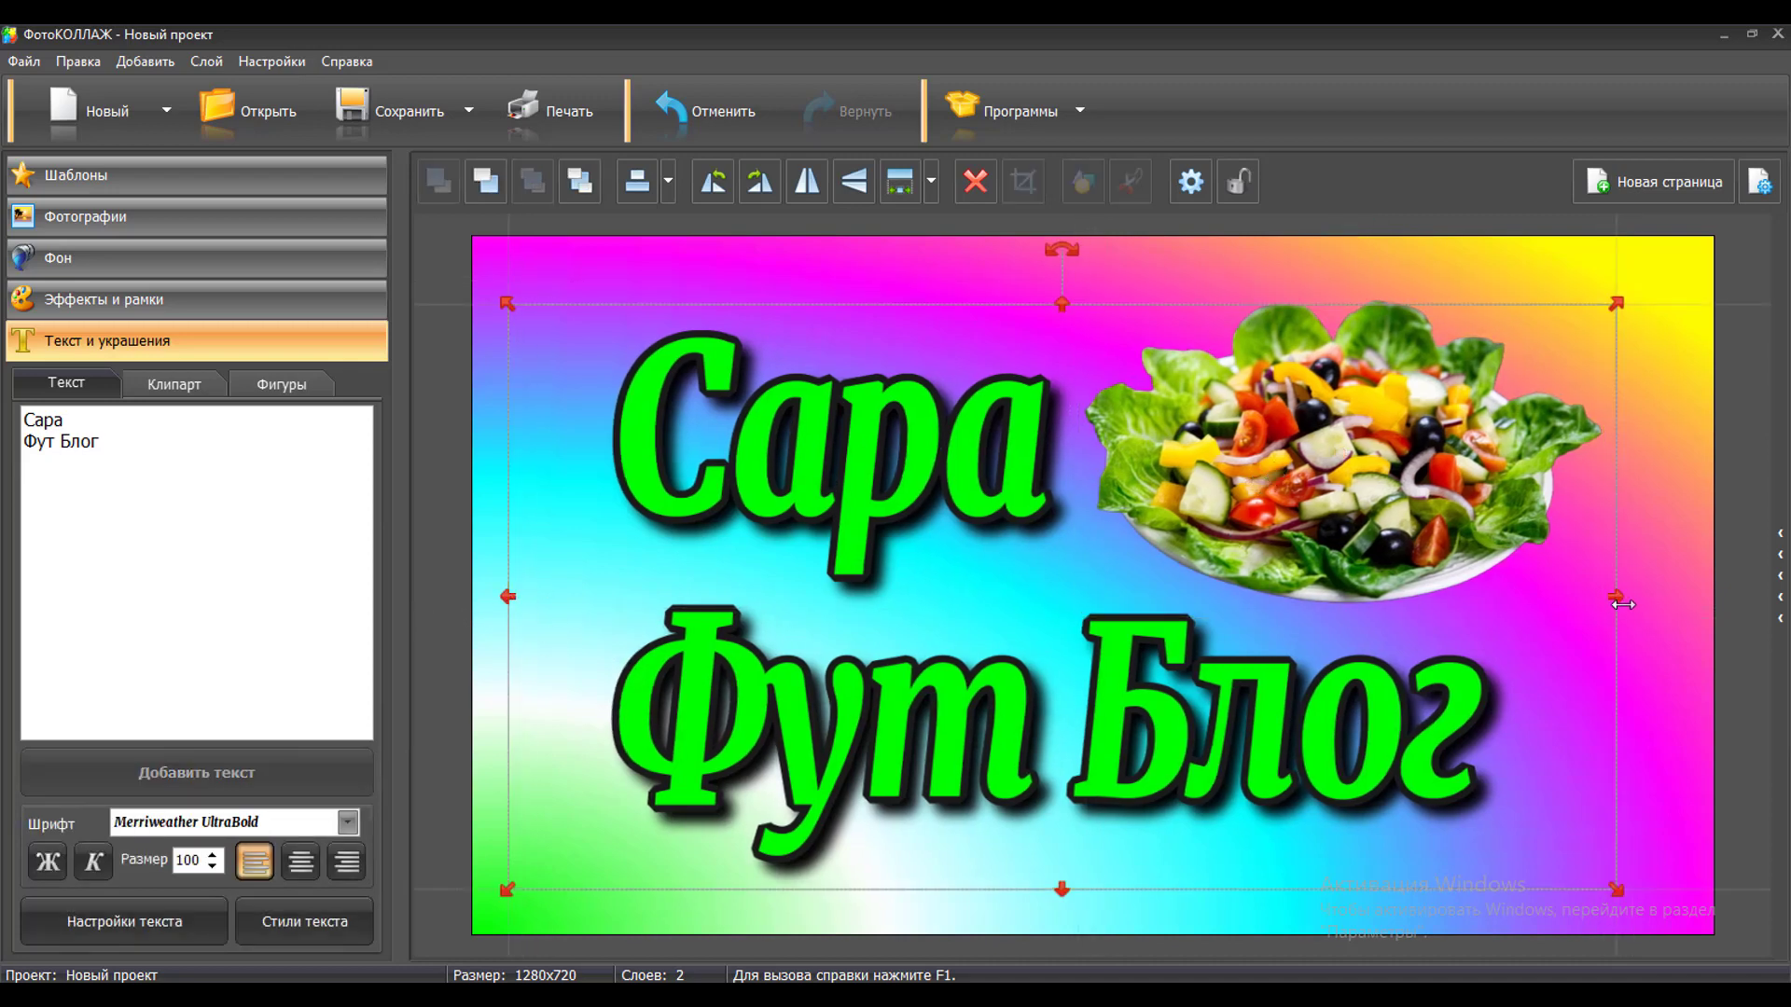
pyautogui.moveTo(1617, 597); pyautogui.dragTo(1638, 597)
pyautogui.moveTo(843, 476); pyautogui.dragTo(819, 488)
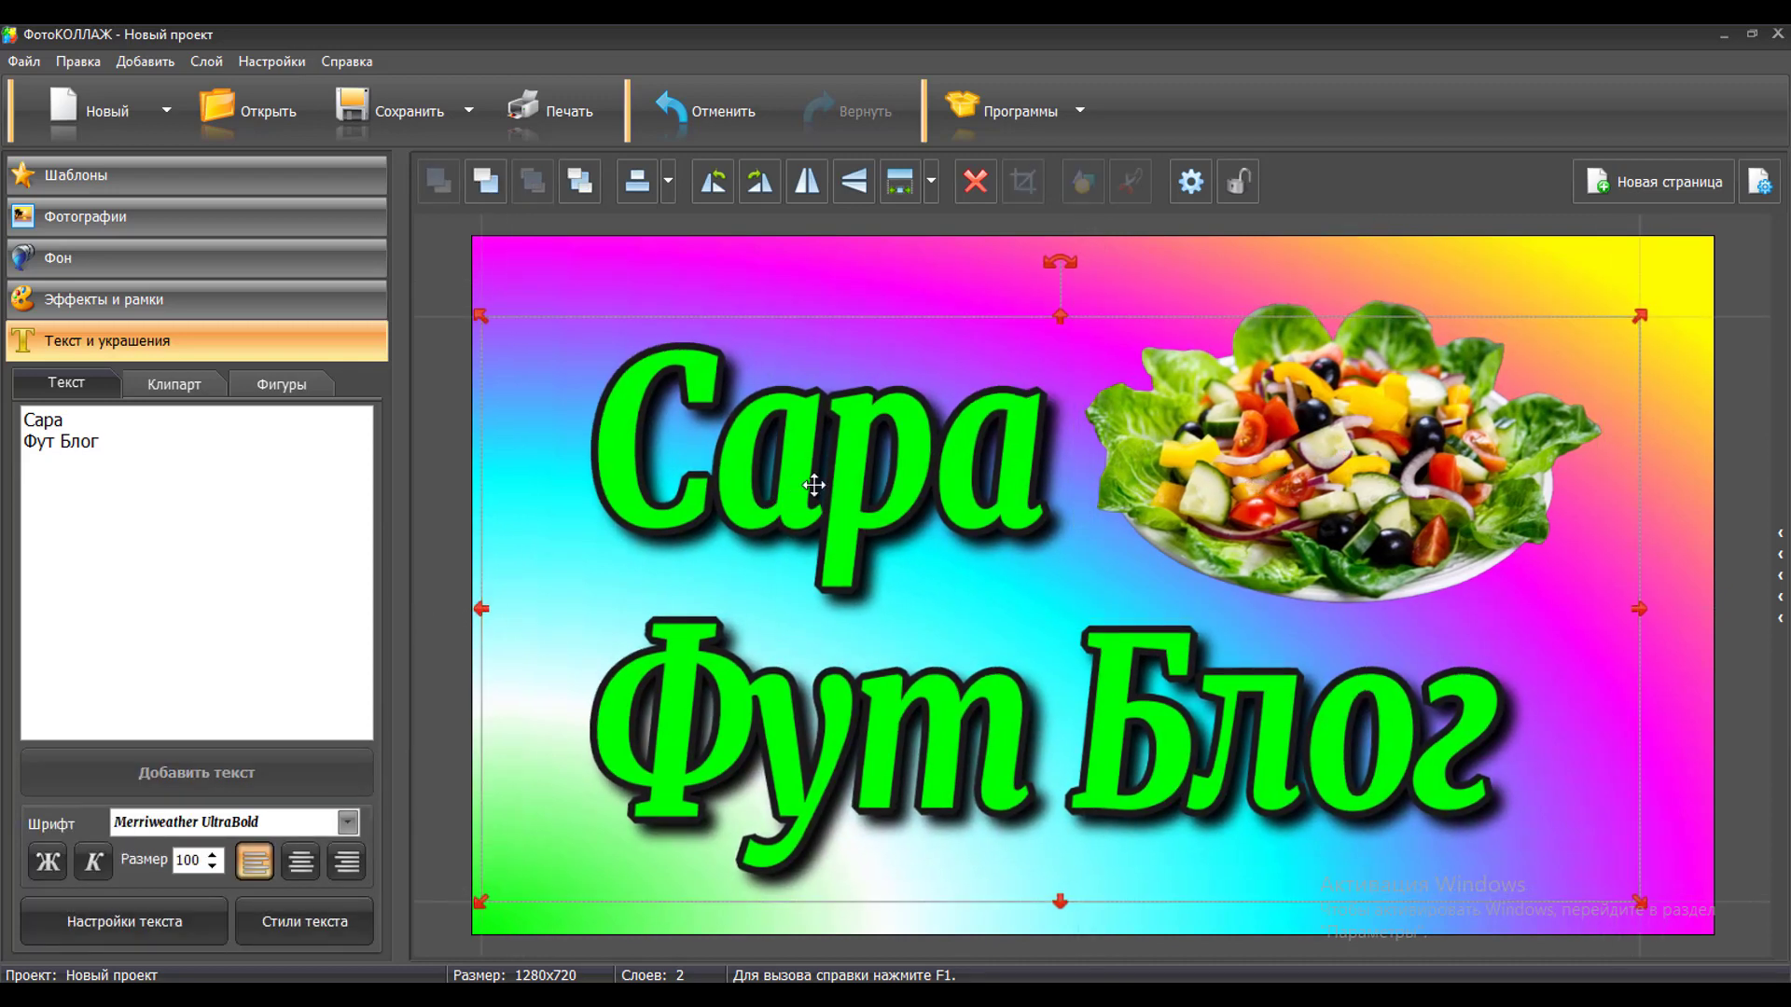
pyautogui.click(1246, 487)
pyautogui.moveTo(1304, 498); pyautogui.dragTo(1323, 499)
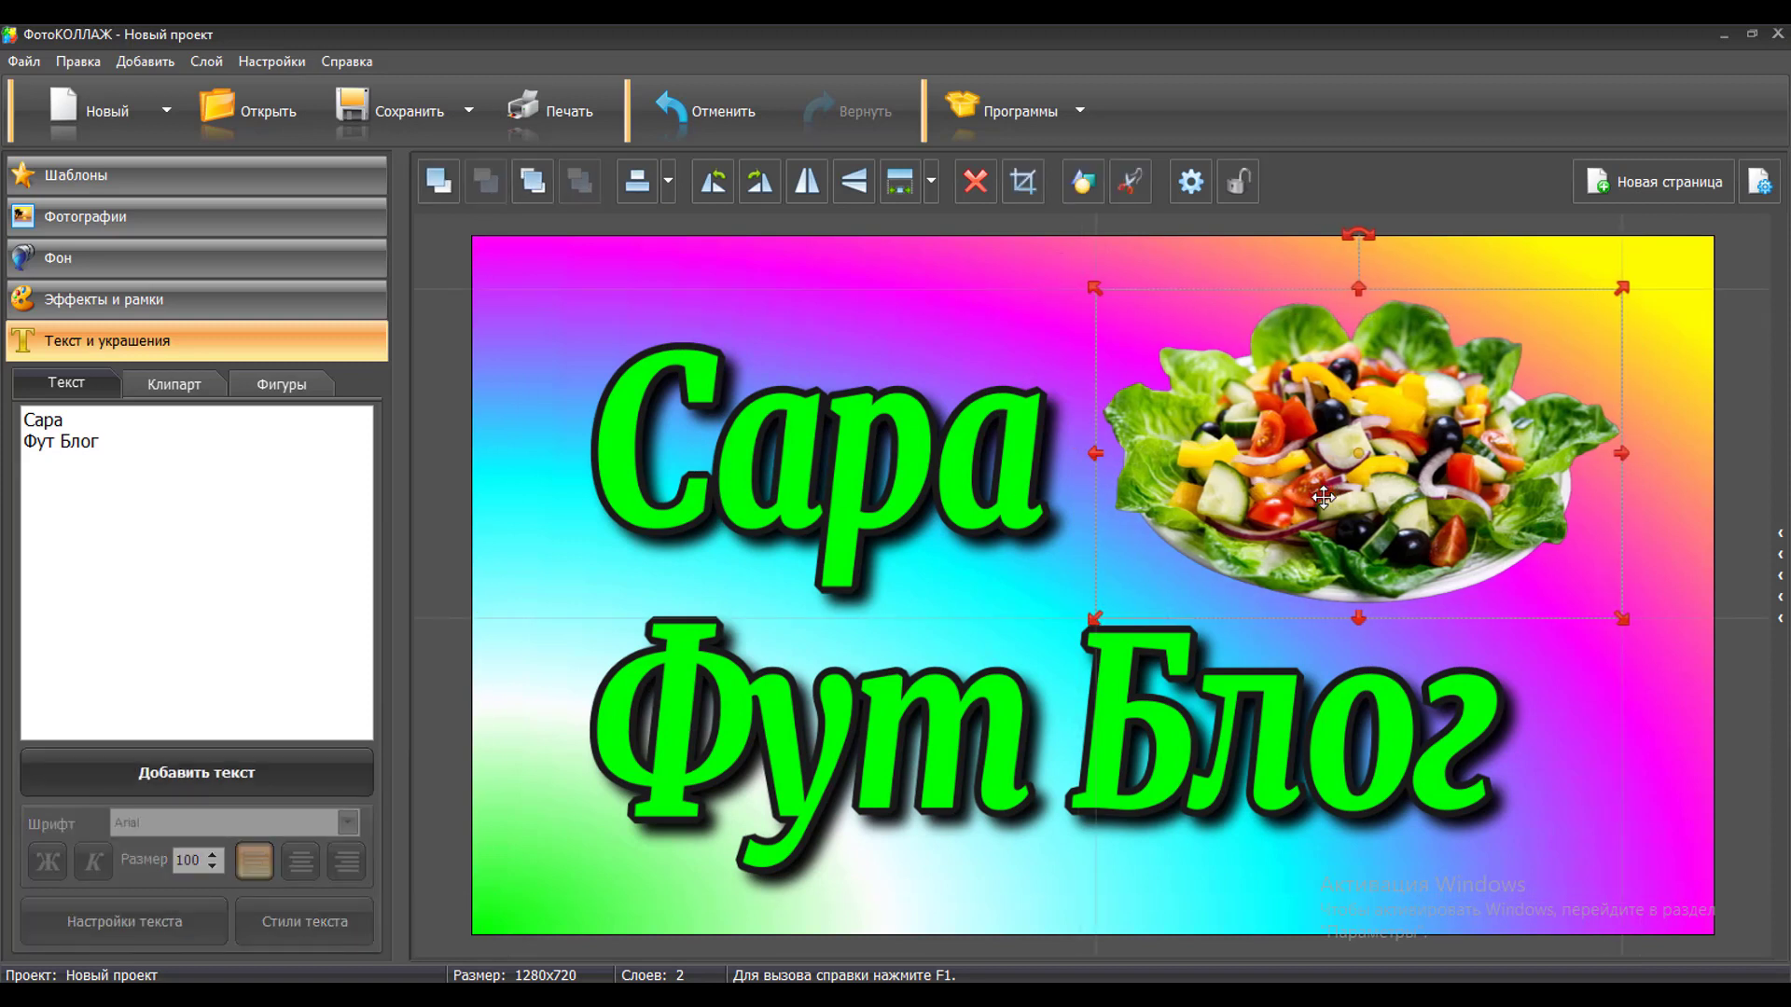
pyautogui.click(1128, 798)
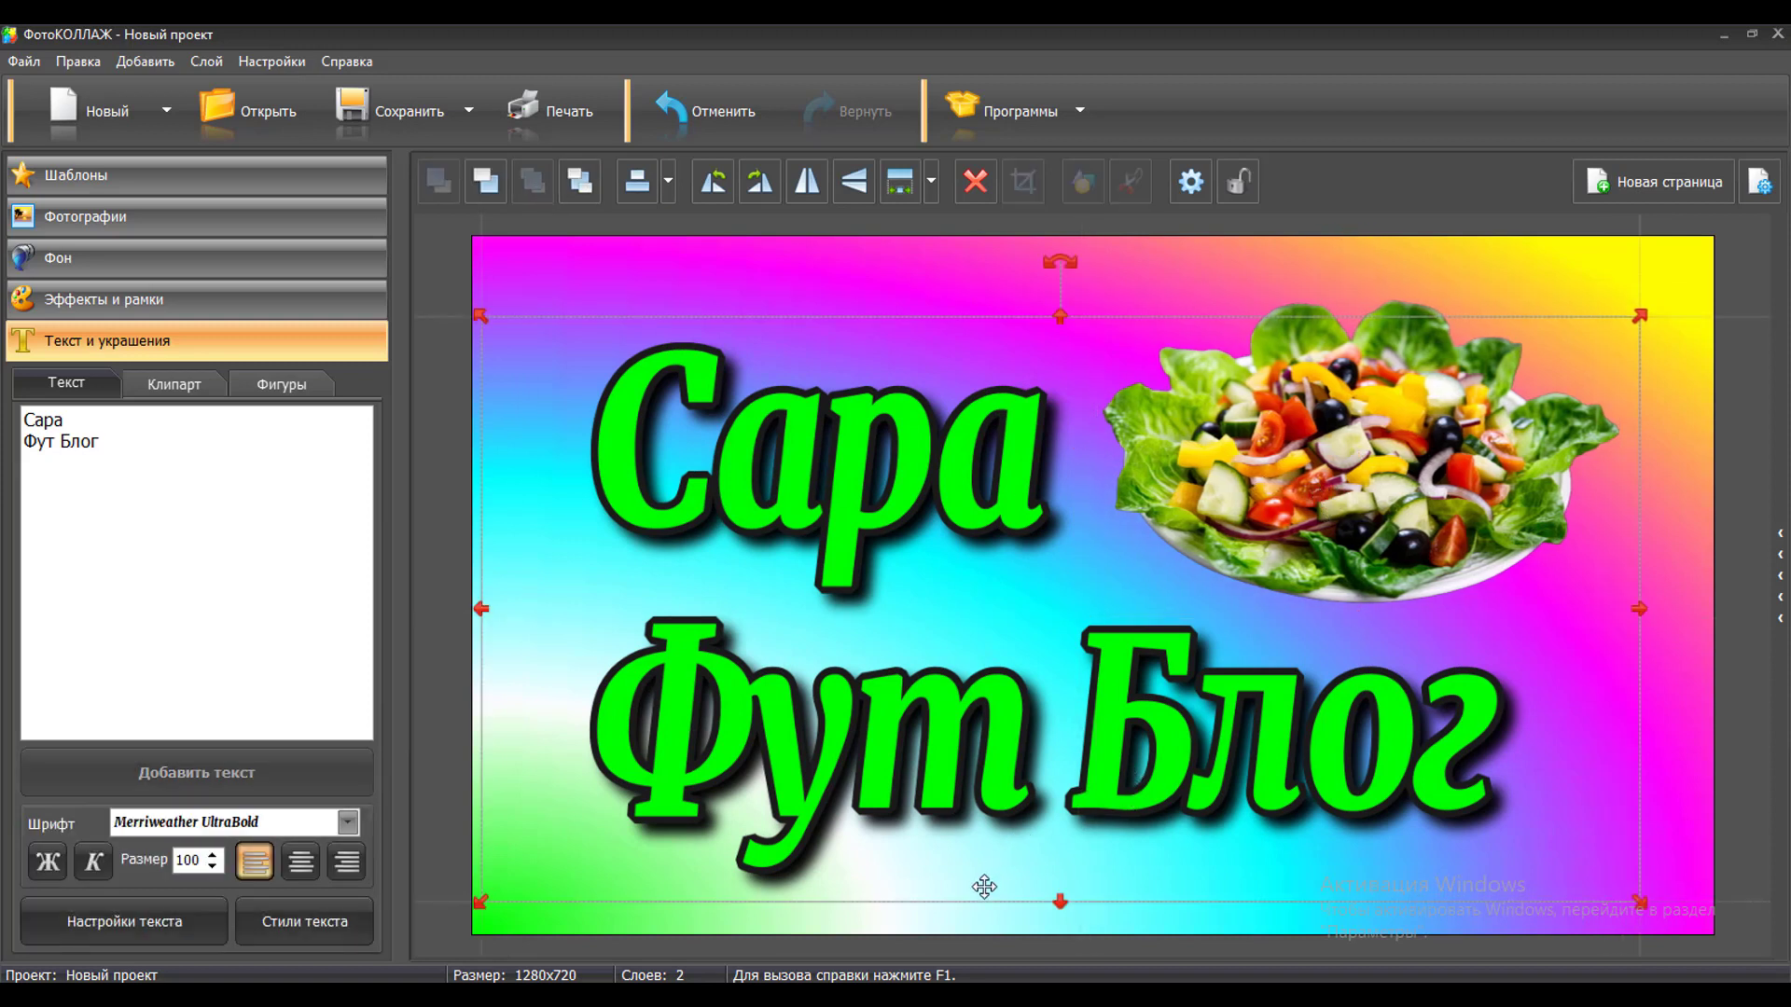
pyautogui.click(1180, 926)
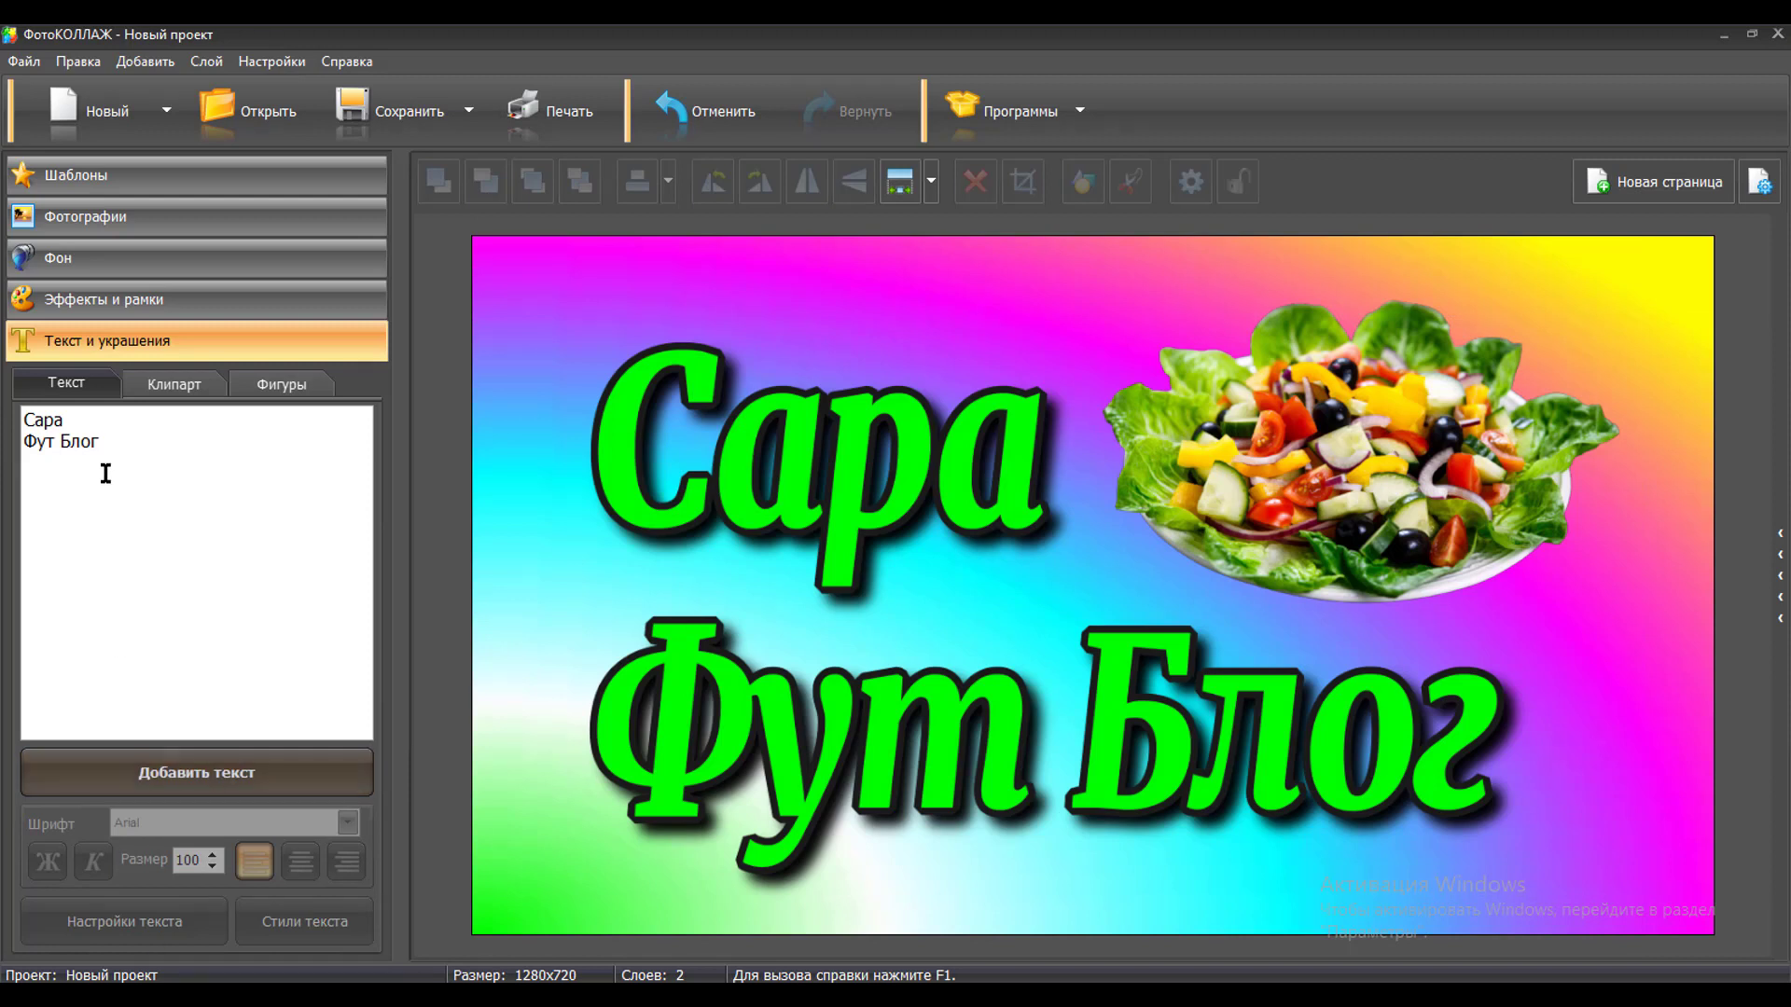
# Step: Open the round masks collection under Эффекты и рамки > Маски
pyautogui.click(128, 308)
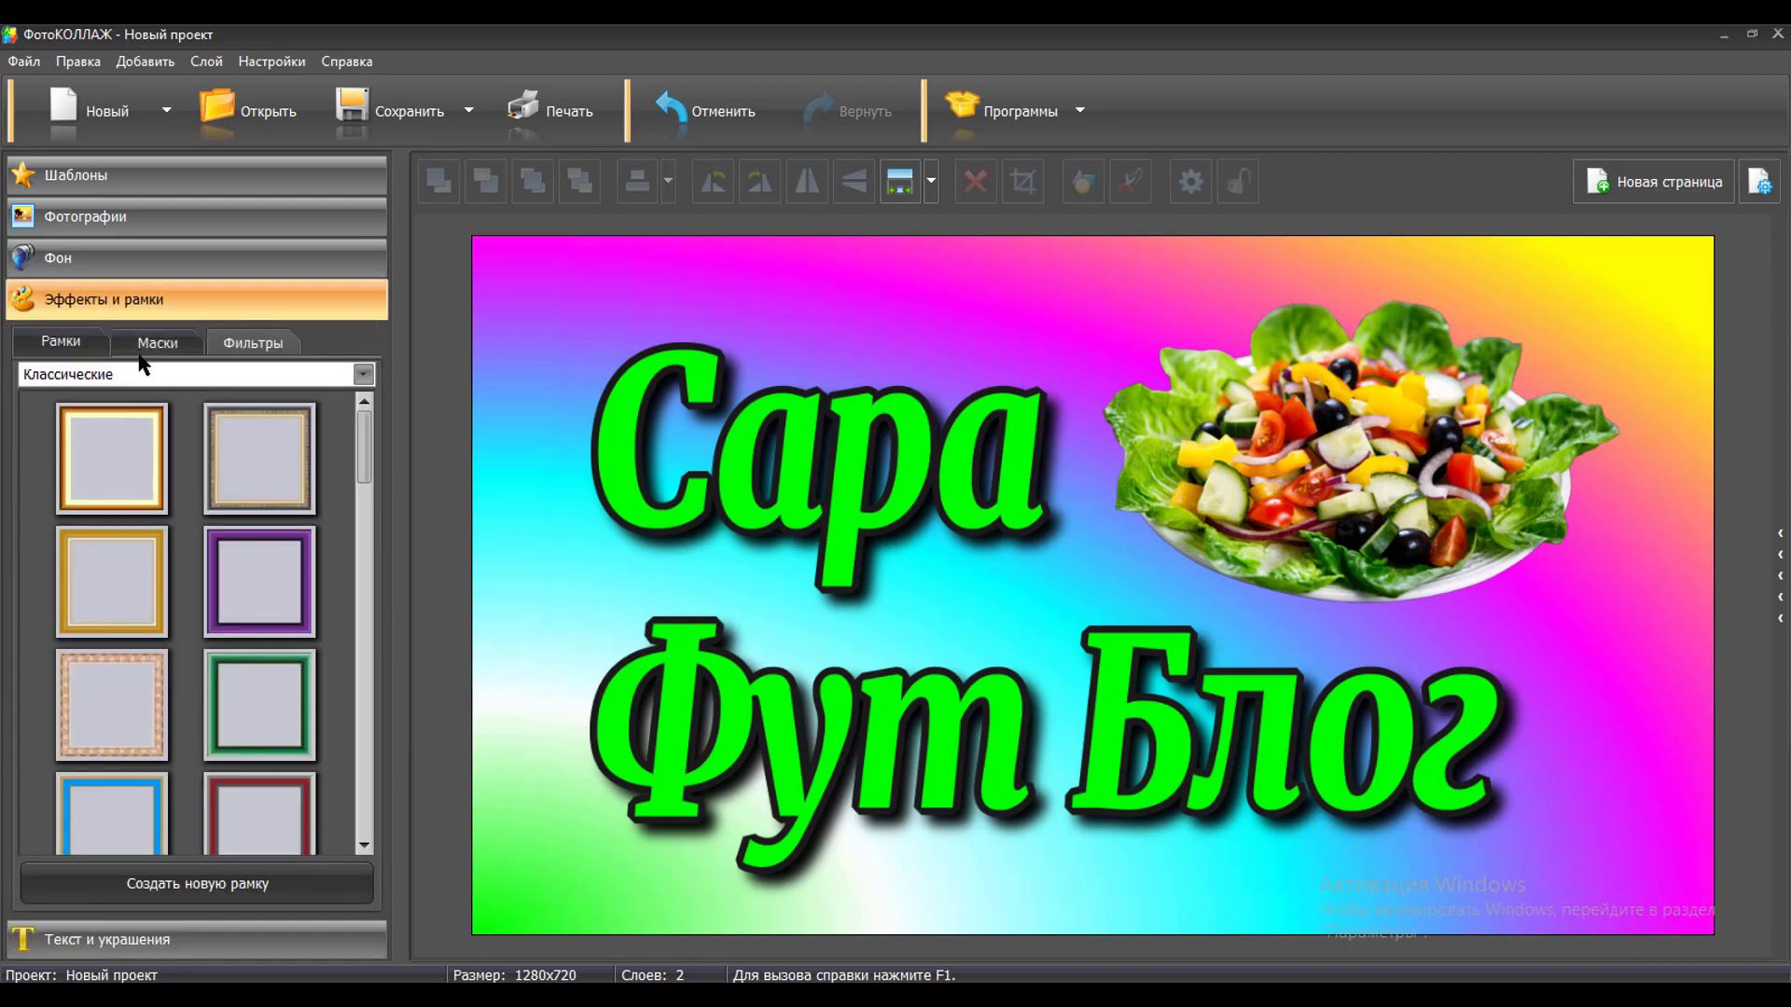
pyautogui.click(364, 374)
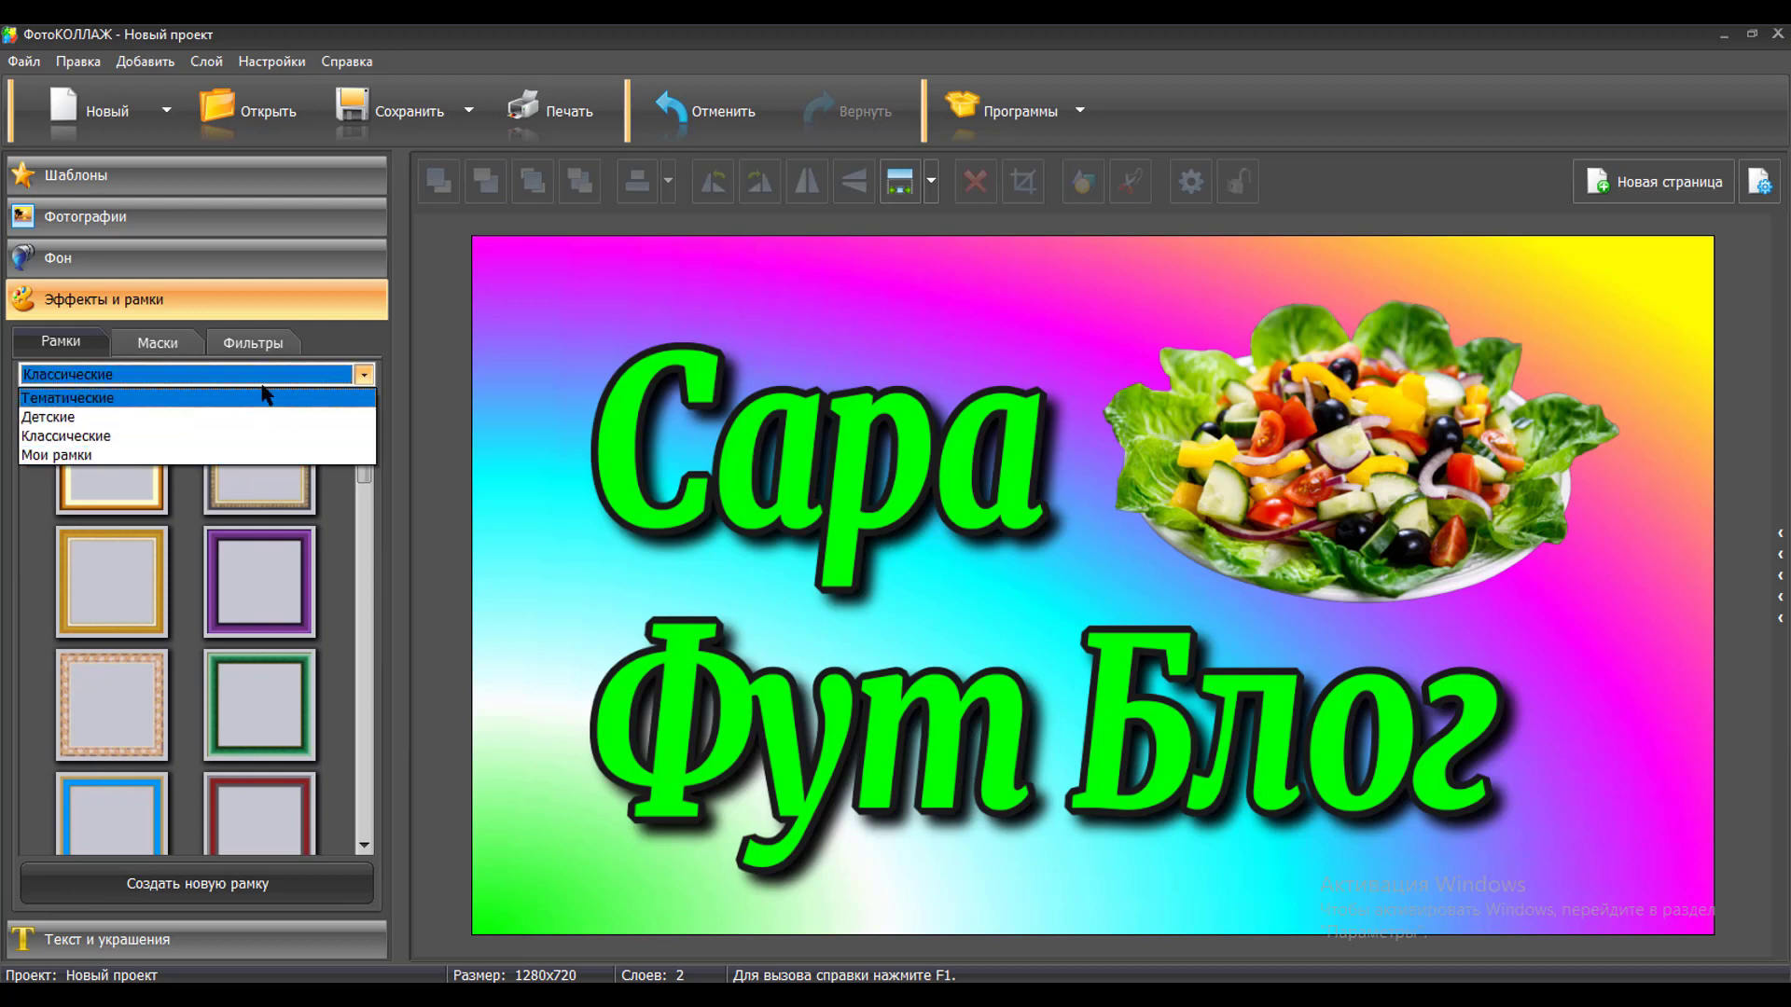
pyautogui.click(168, 351)
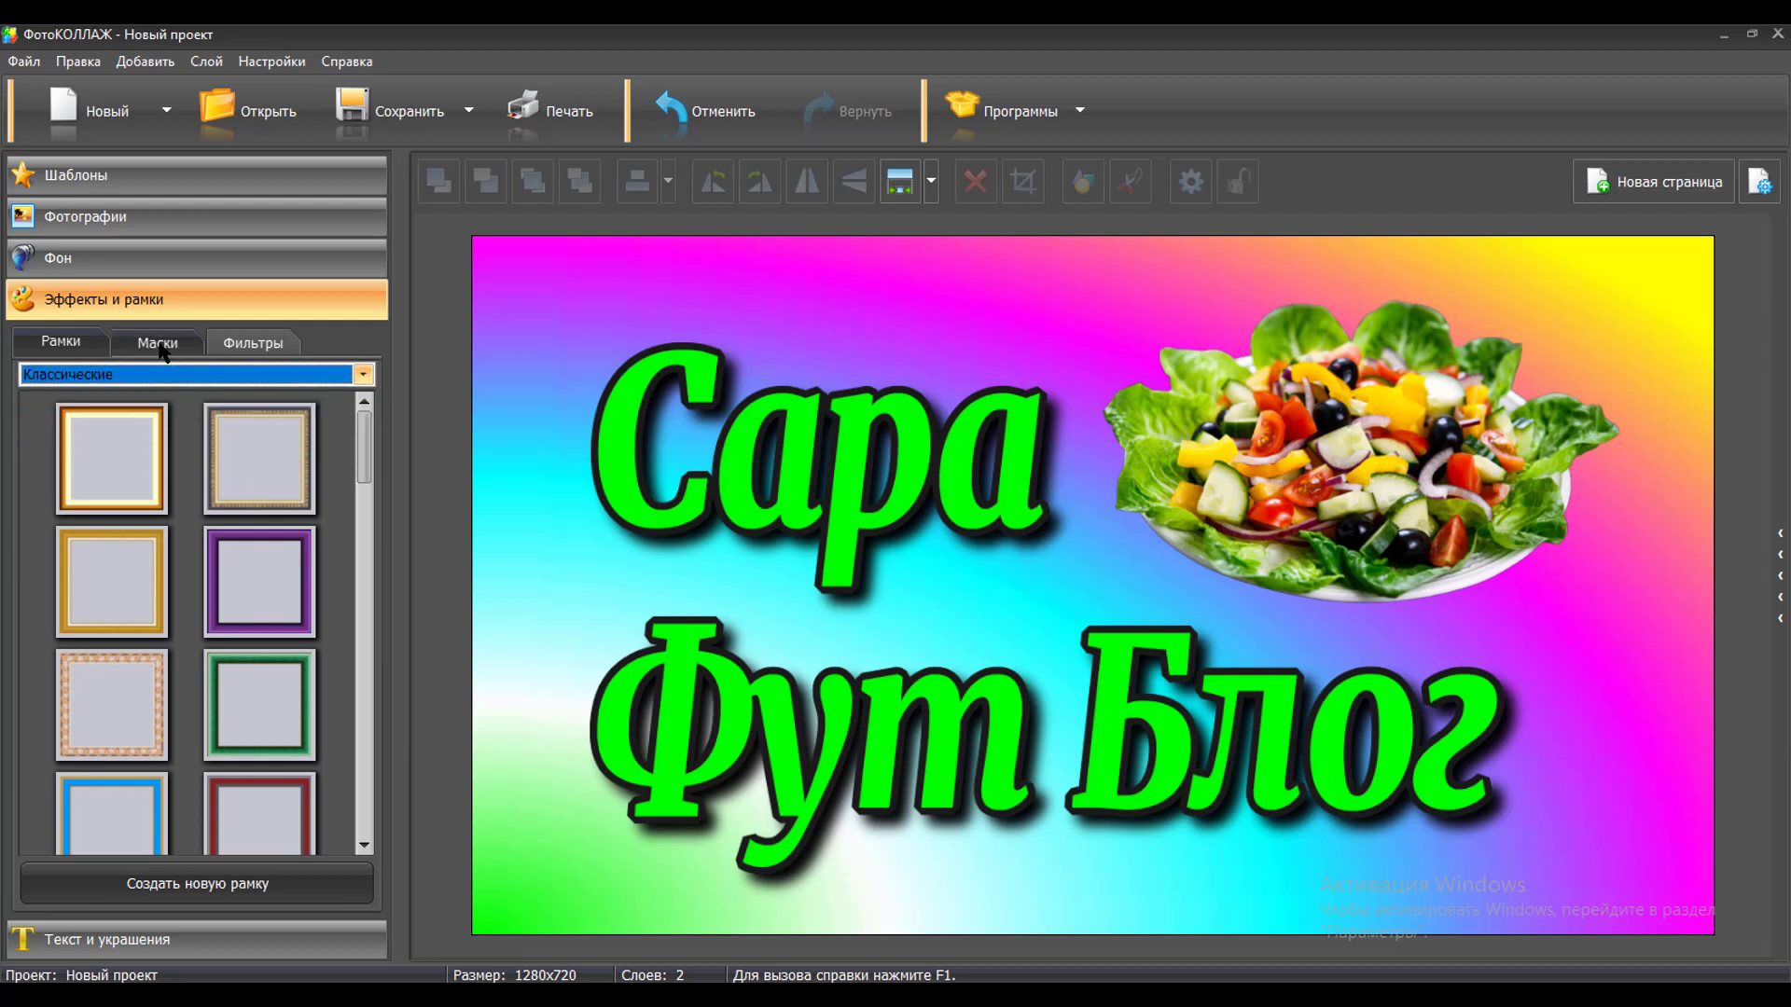
pyautogui.click(160, 347)
# Step: Try three round masks on the salad, undoing each so it stays unmasked
pyautogui.moveTo(248, 483); pyautogui.dragTo(1303, 557)
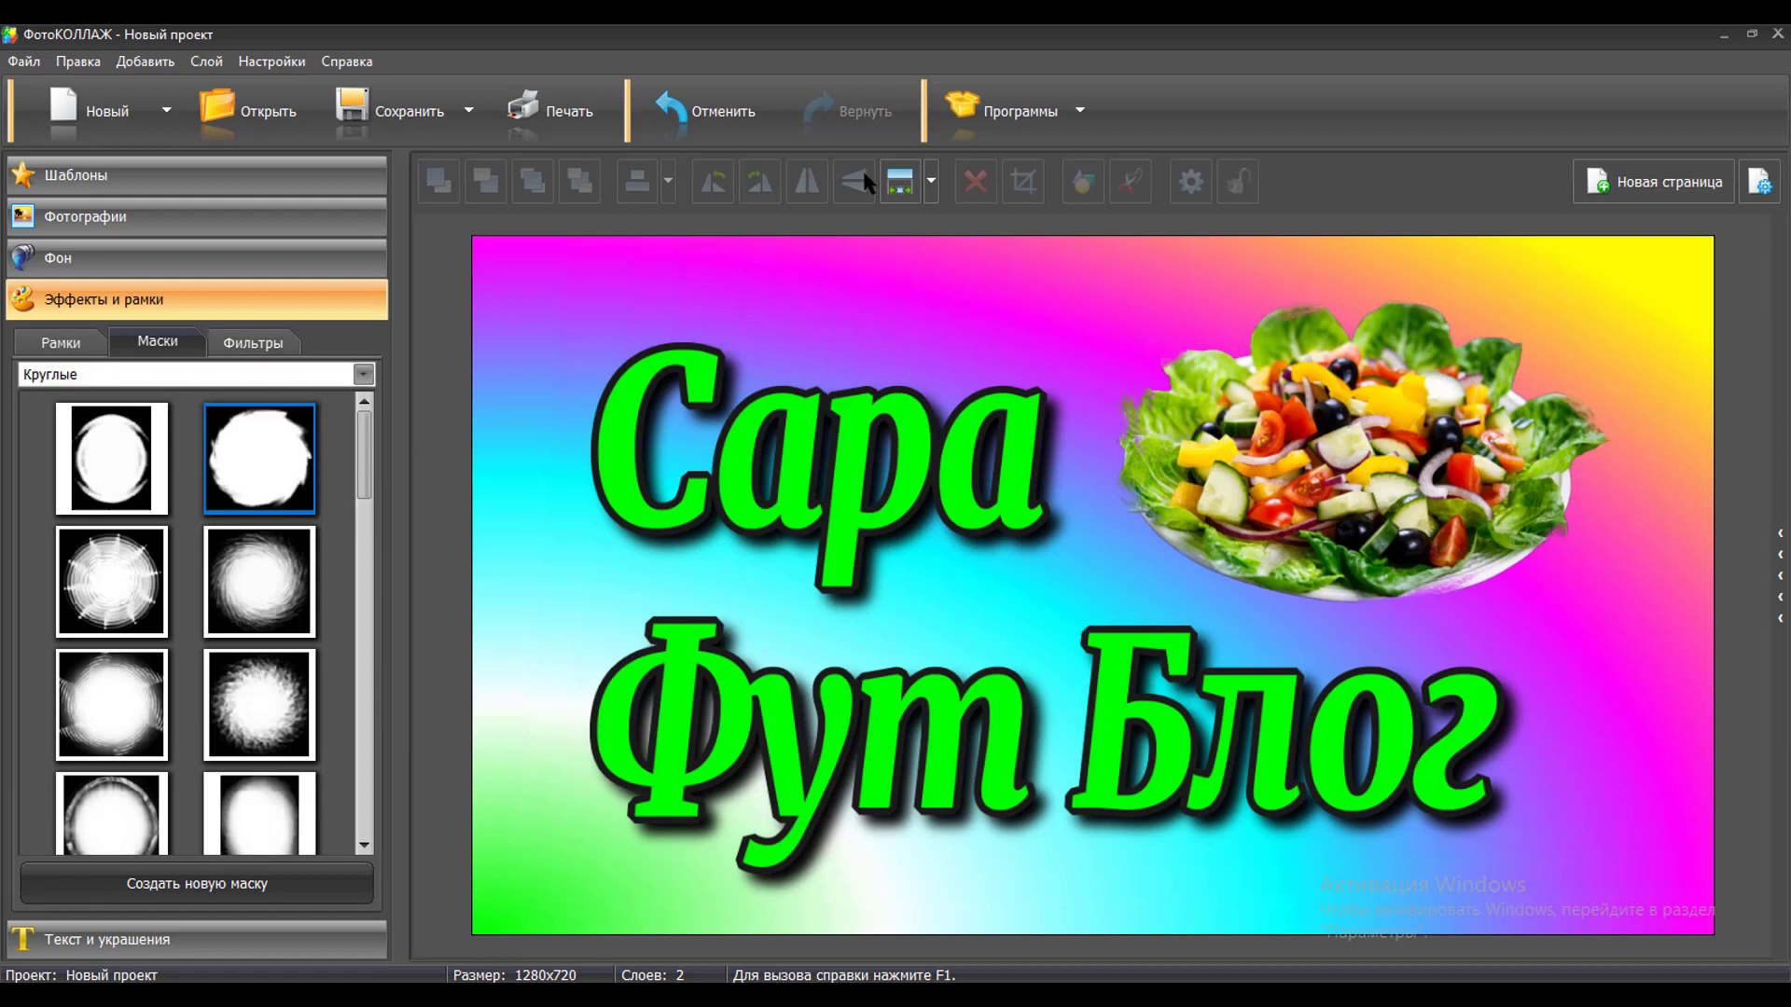
pyautogui.click(650, 121)
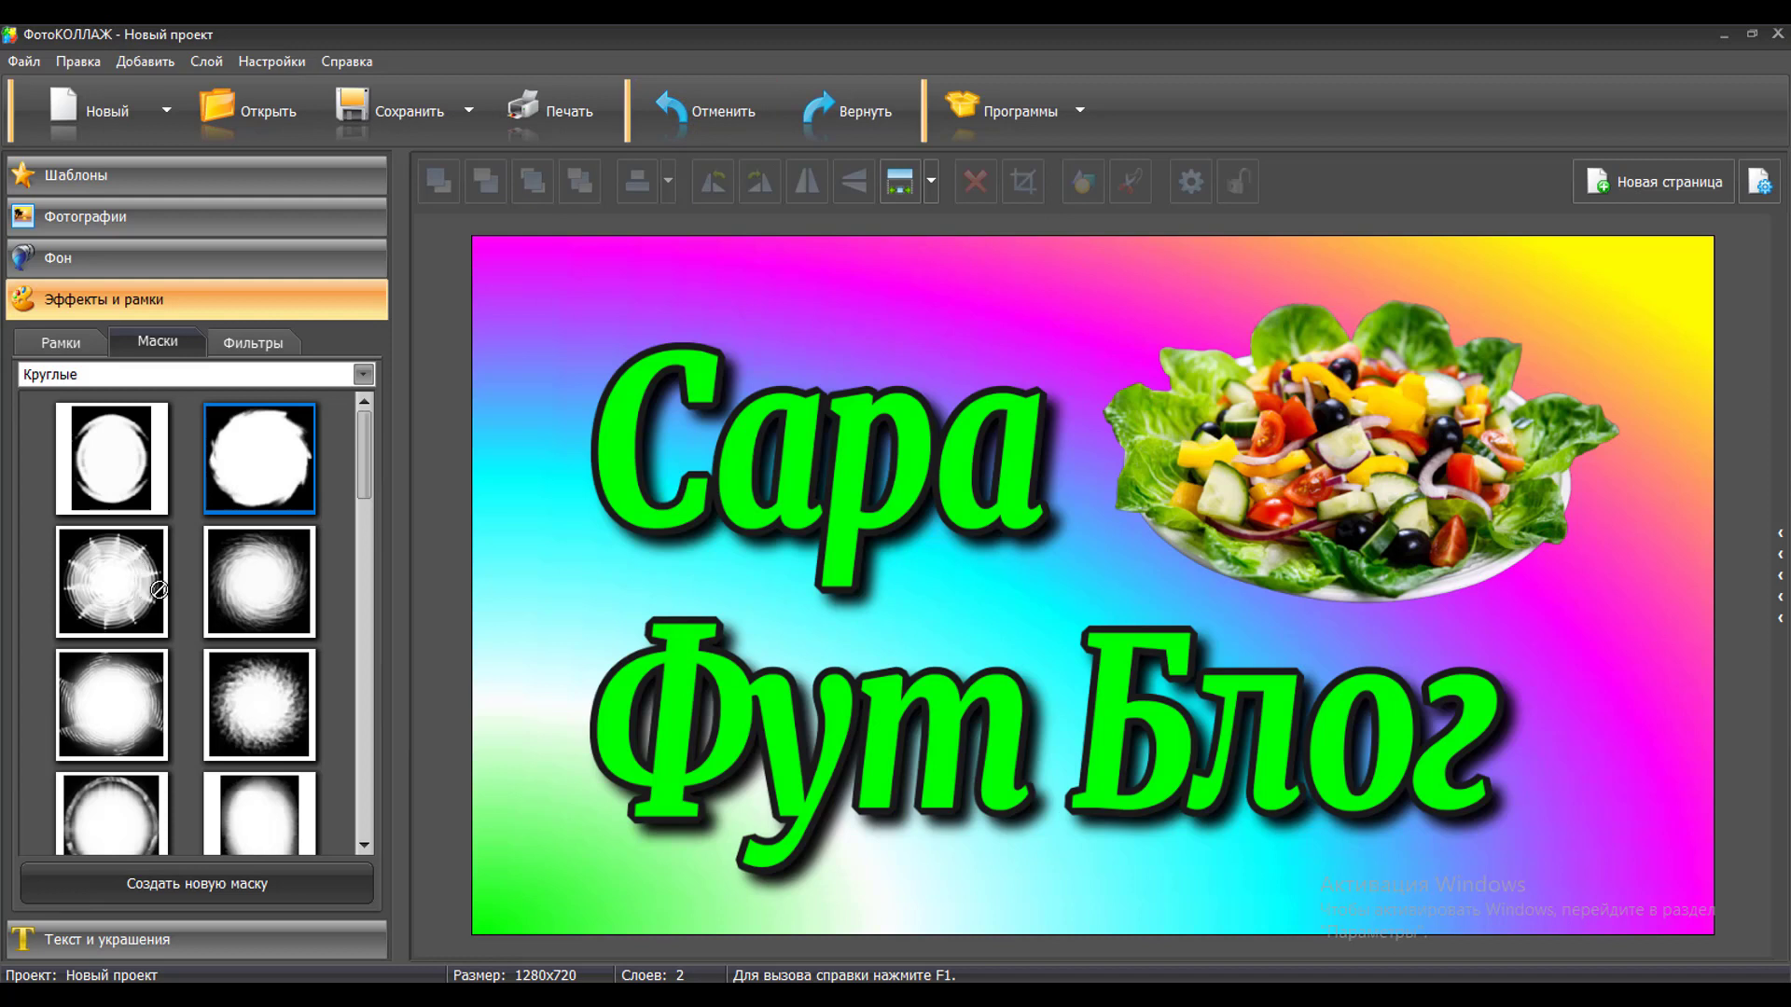
pyautogui.moveTo(158, 590); pyautogui.dragTo(1425, 455)
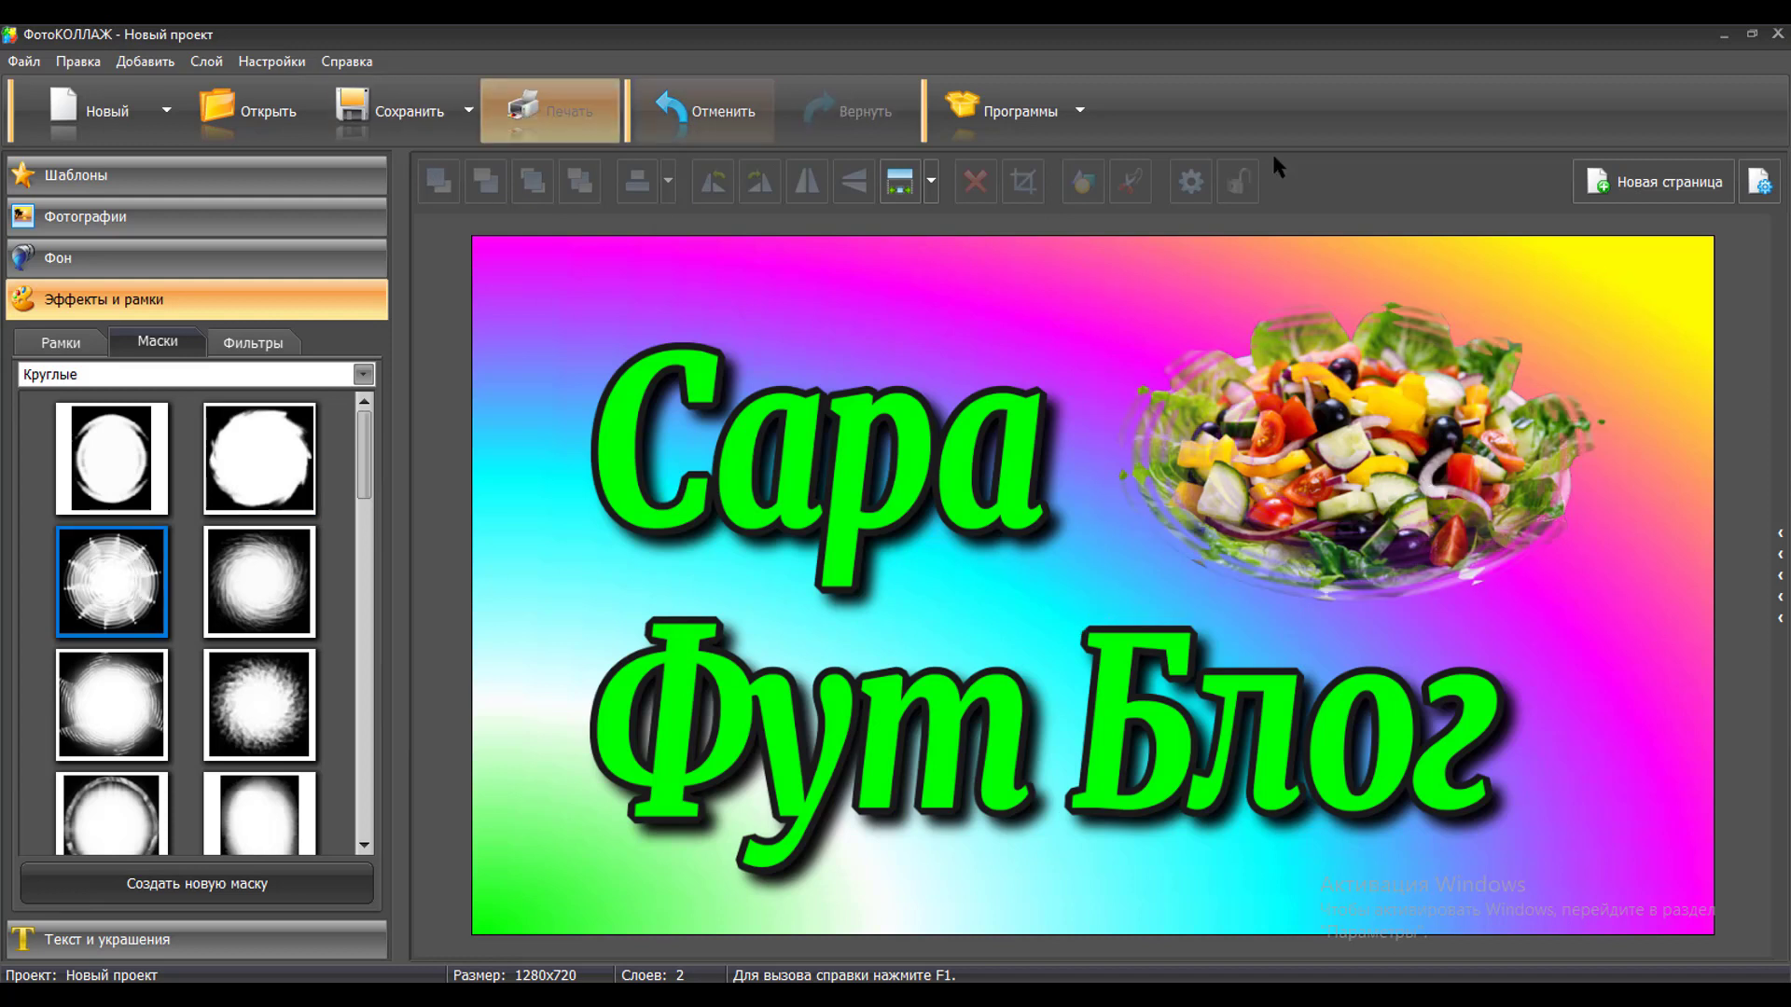
pyautogui.click(690, 110)
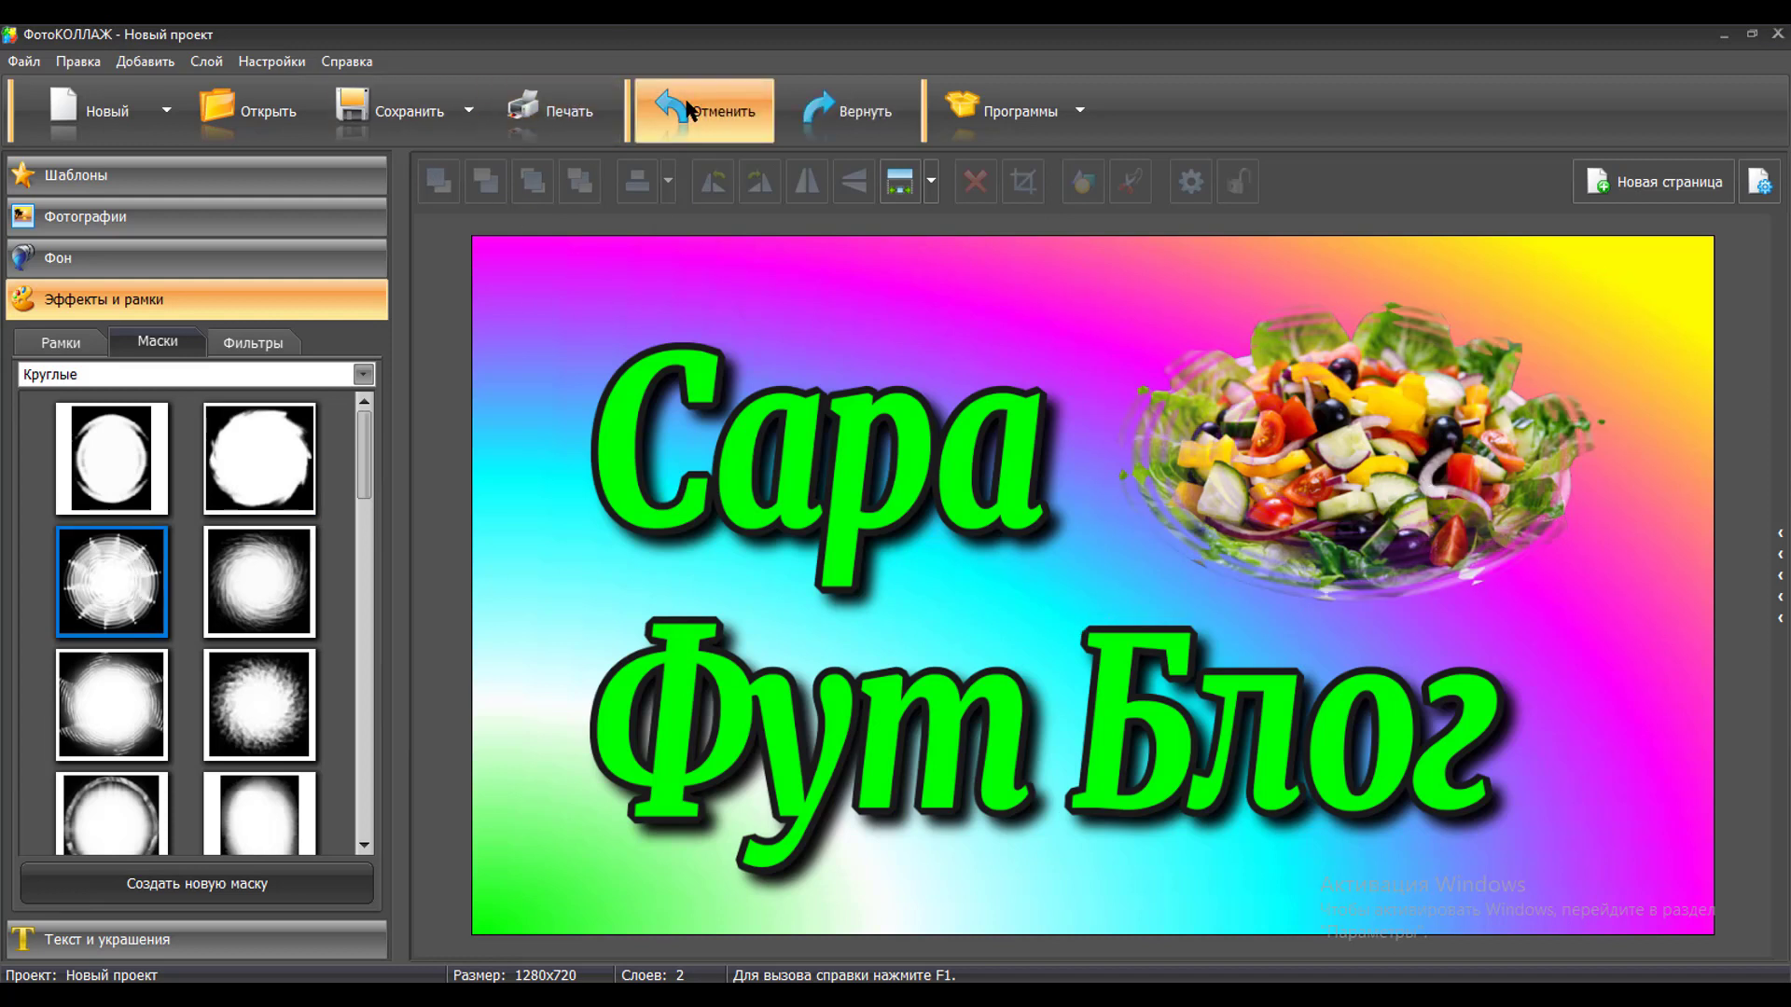
pyautogui.moveTo(259, 705); pyautogui.dragTo(1354, 507)
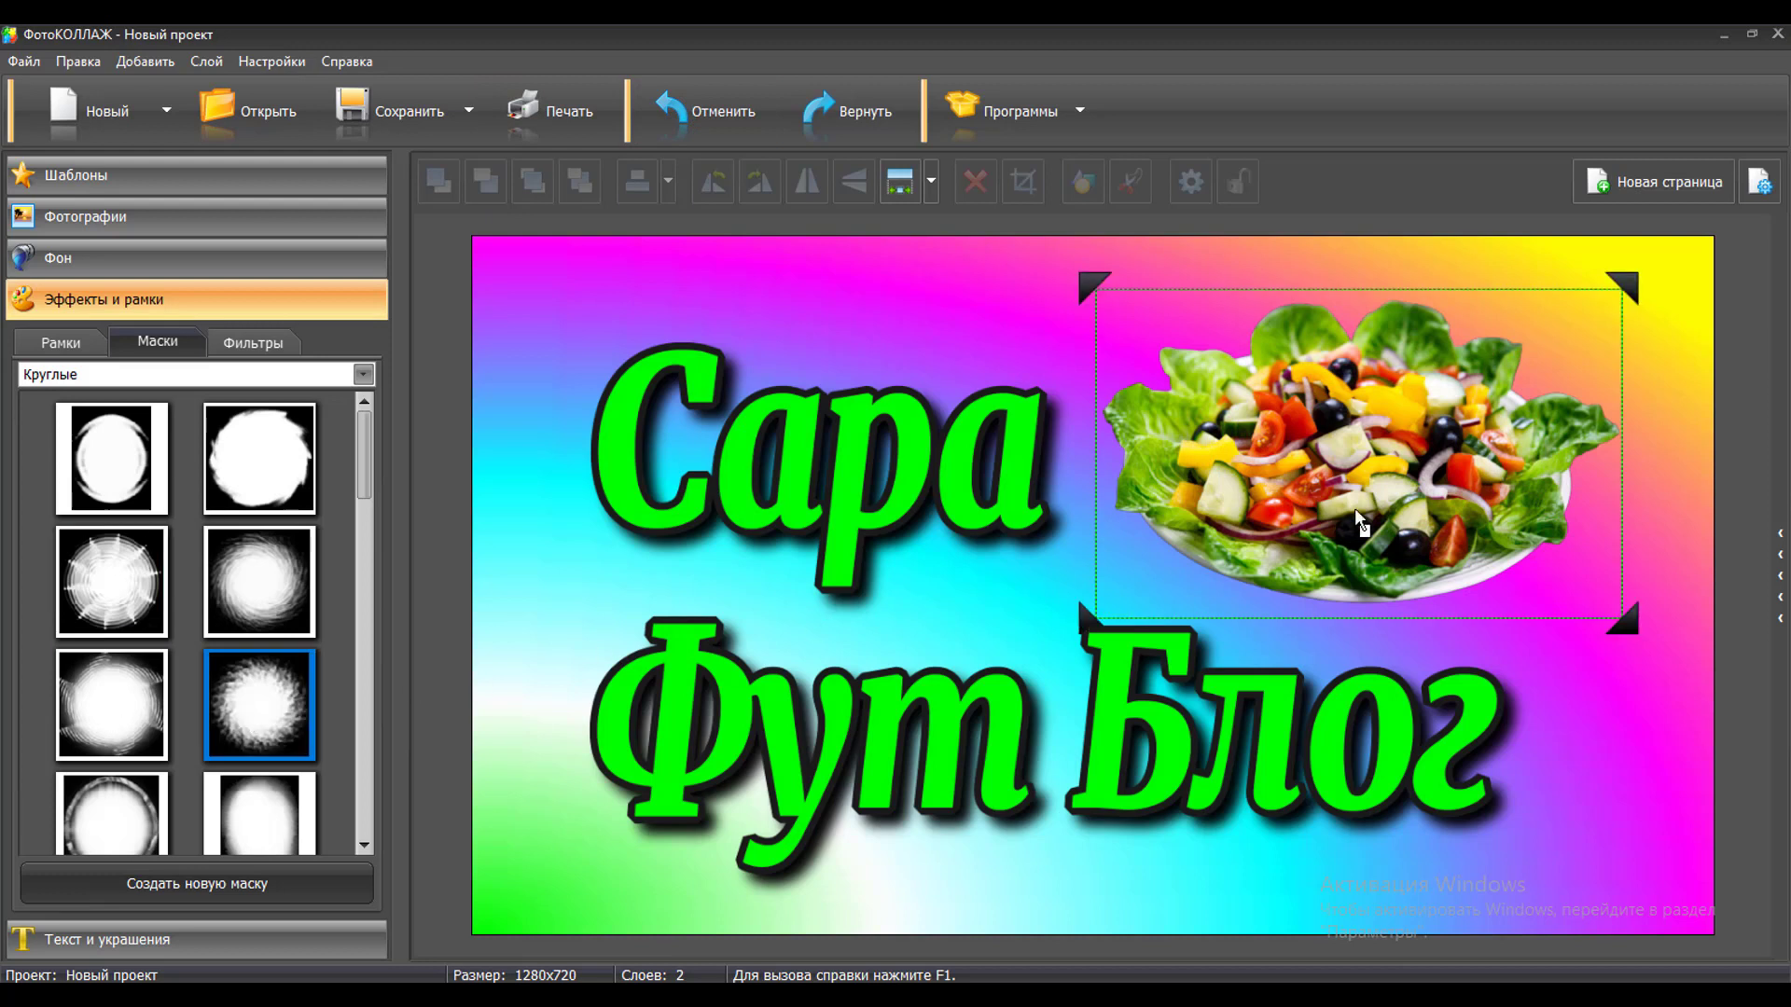
pyautogui.click(690, 110)
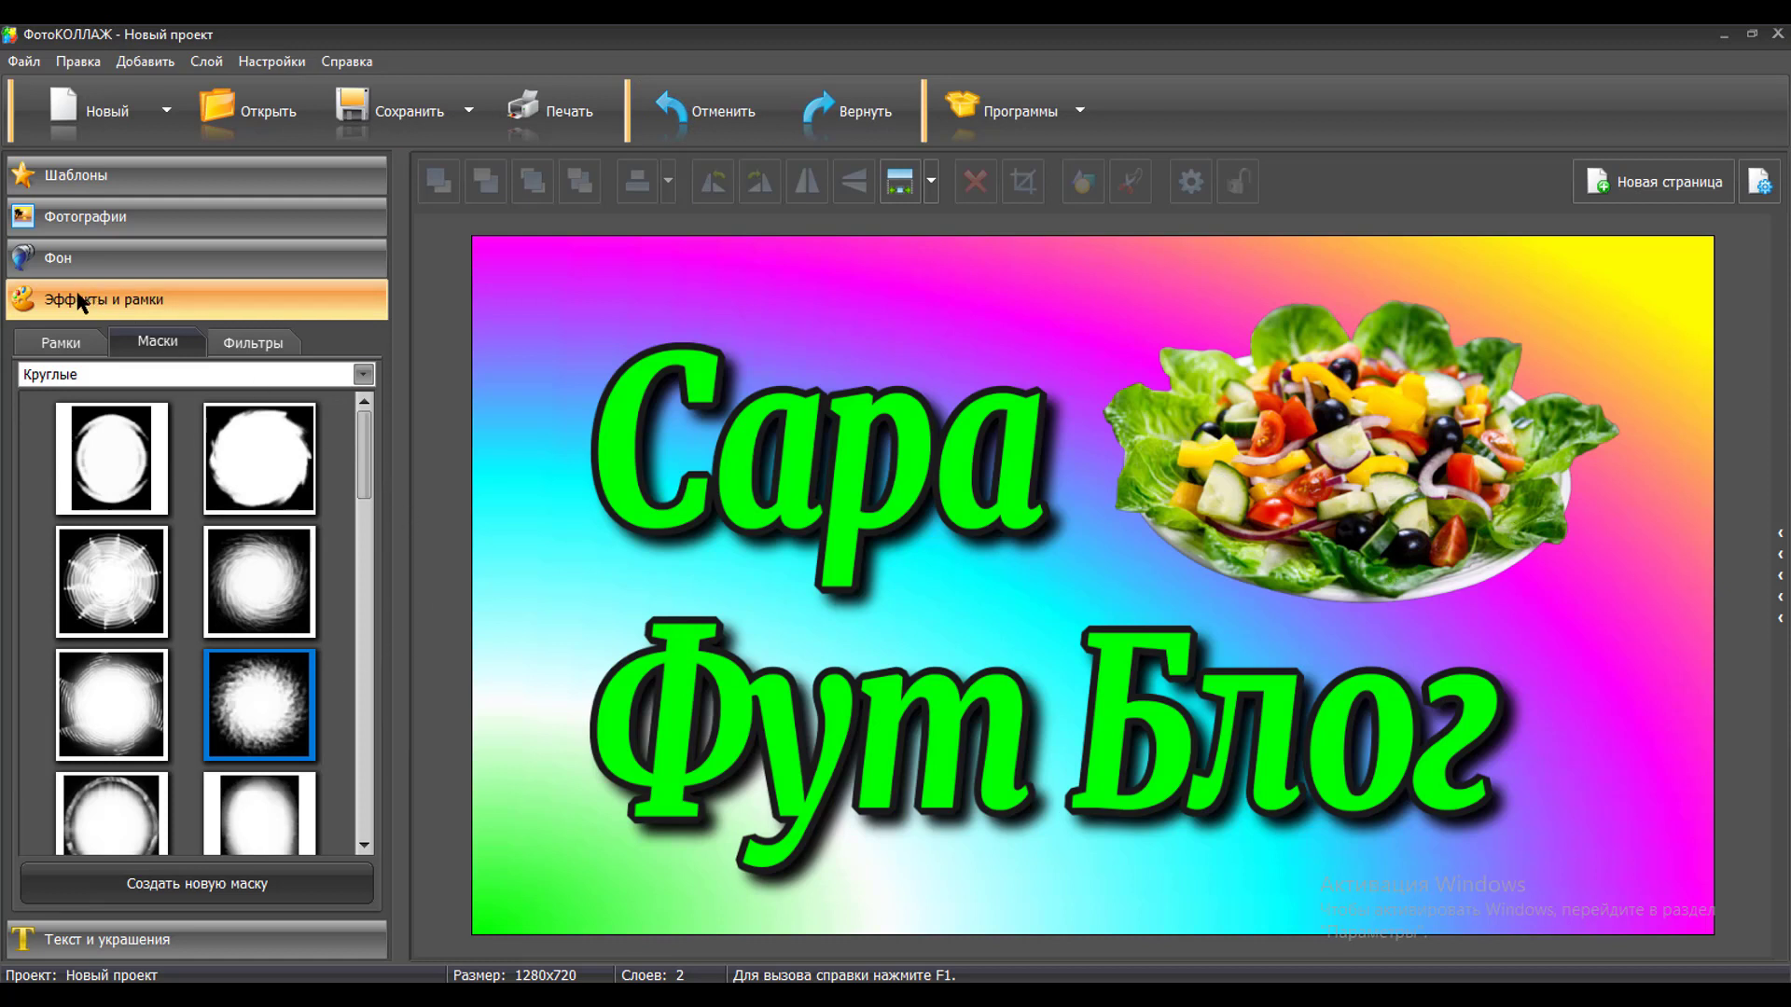
# Step: Add the food-skewer clipart from the Еда category to the canvas
pyautogui.click(80, 940)
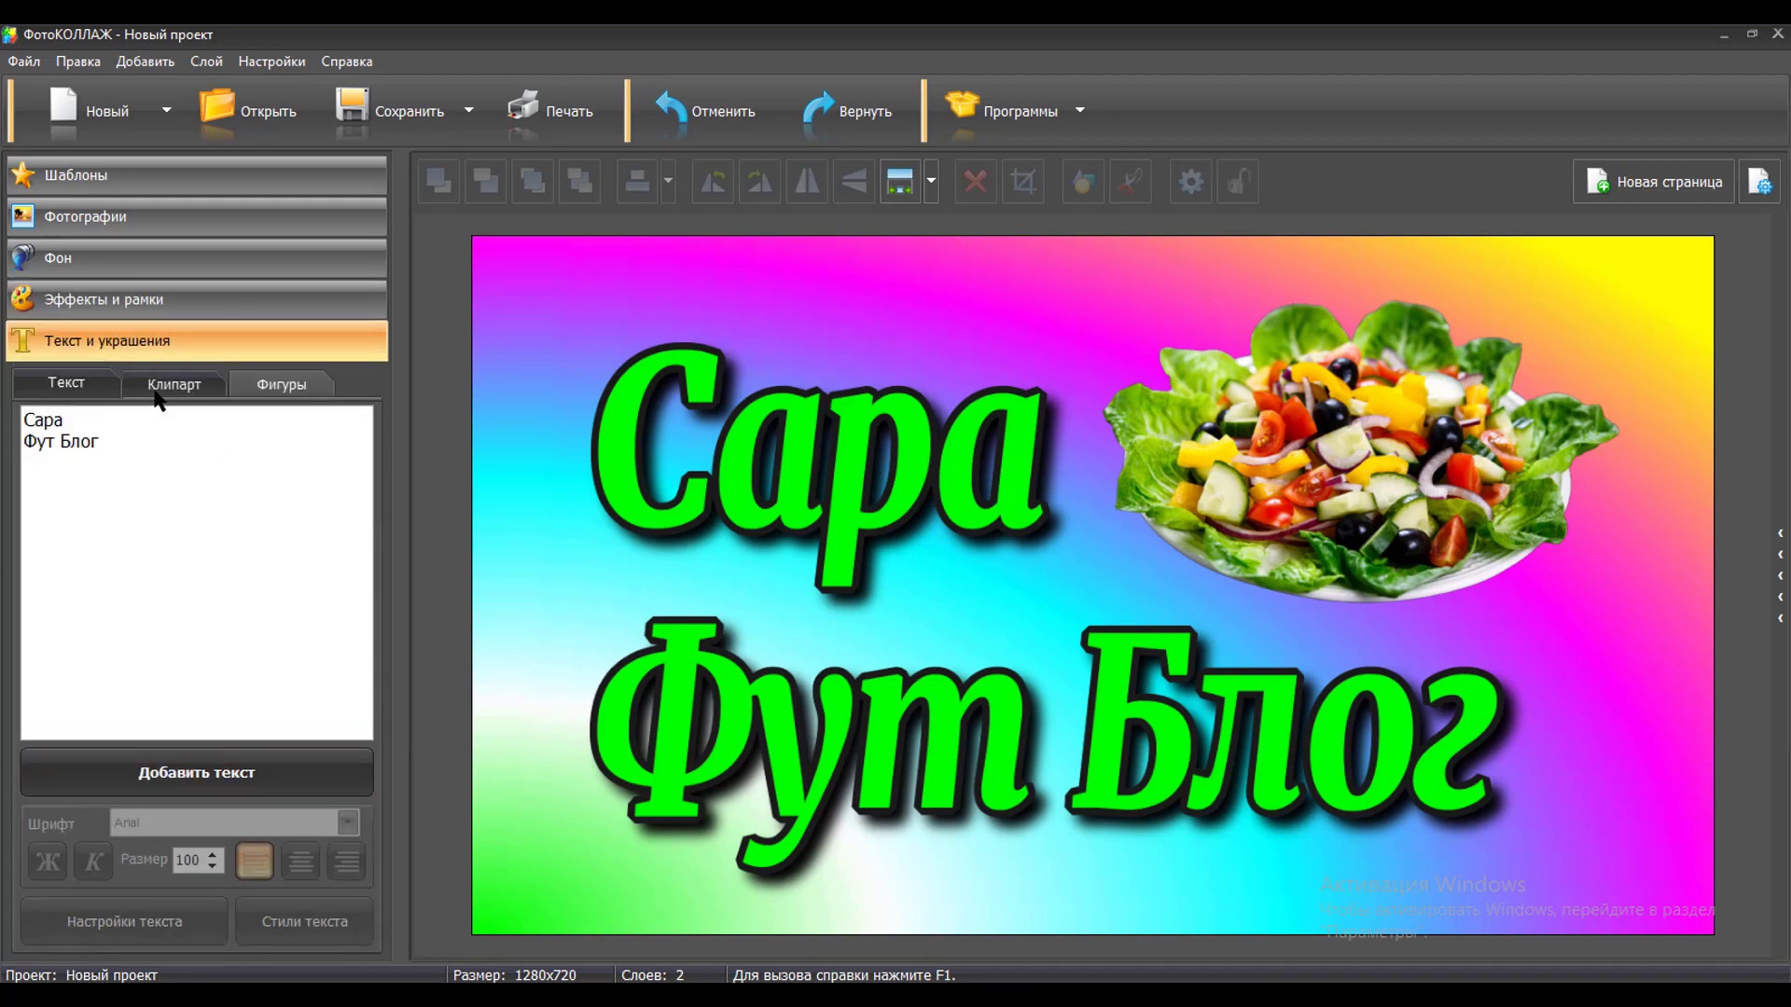
pyautogui.click(161, 385)
pyautogui.click(361, 418)
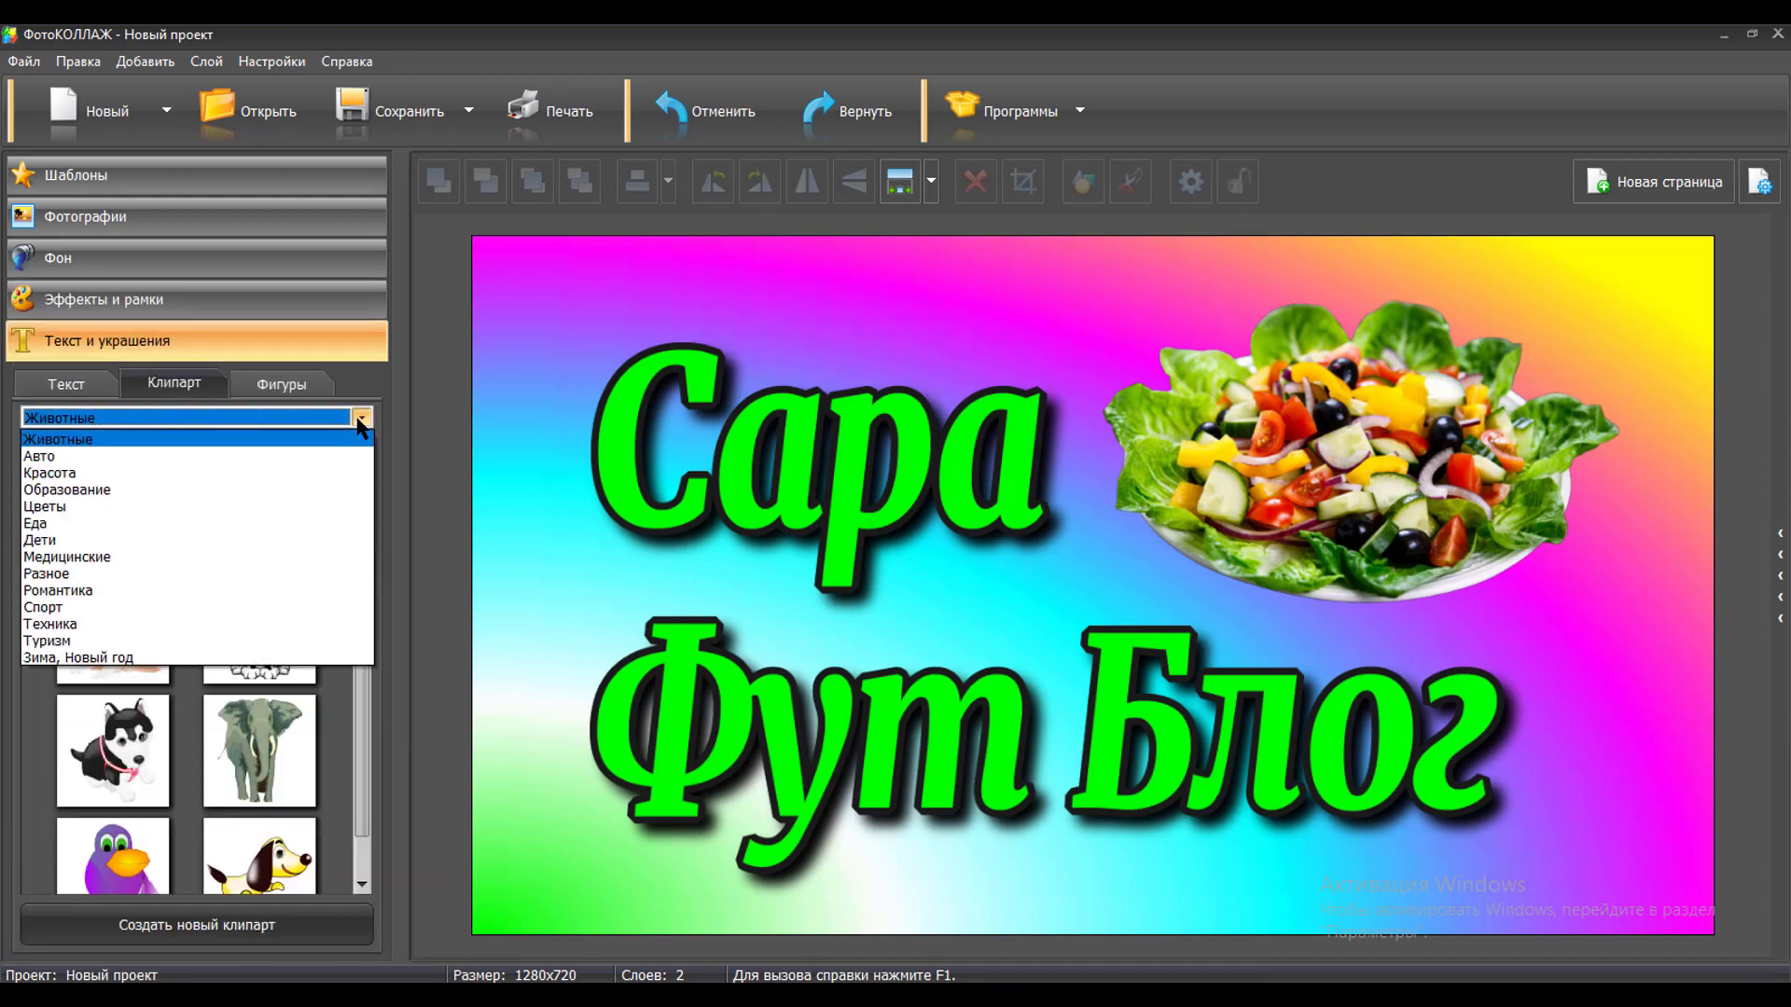
pyautogui.click(42, 524)
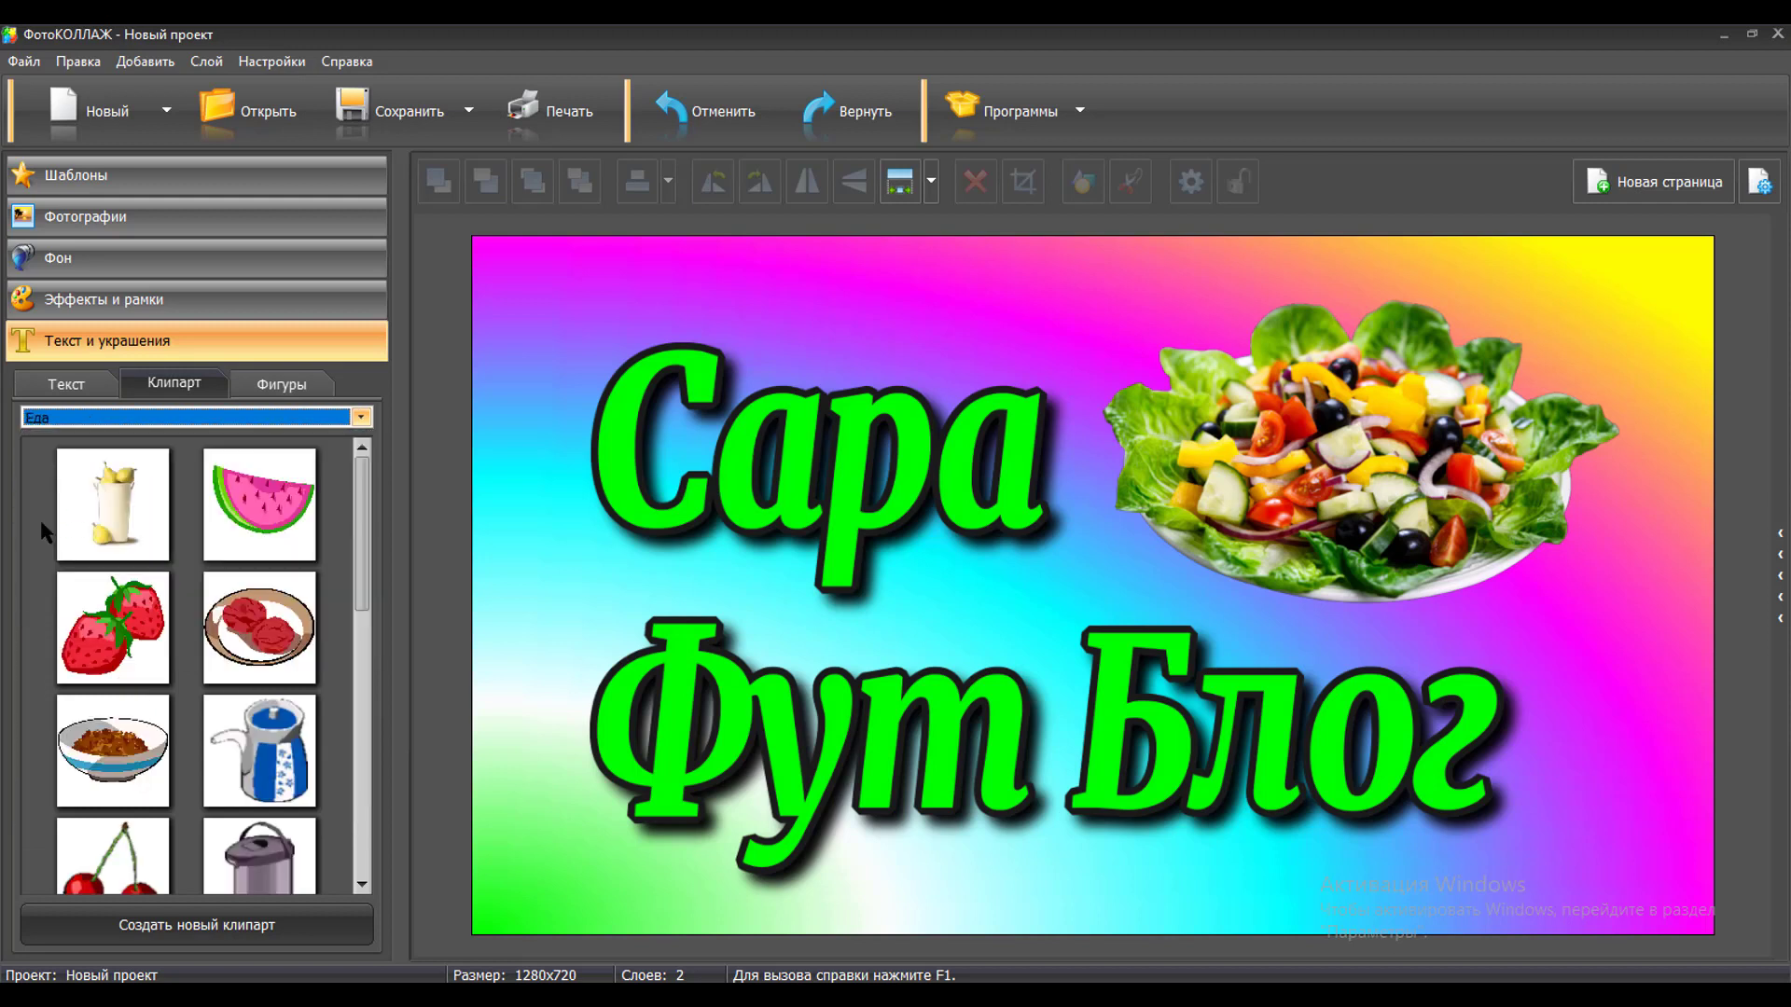
pyautogui.moveTo(364, 571); pyautogui.dragTo(336, 790)
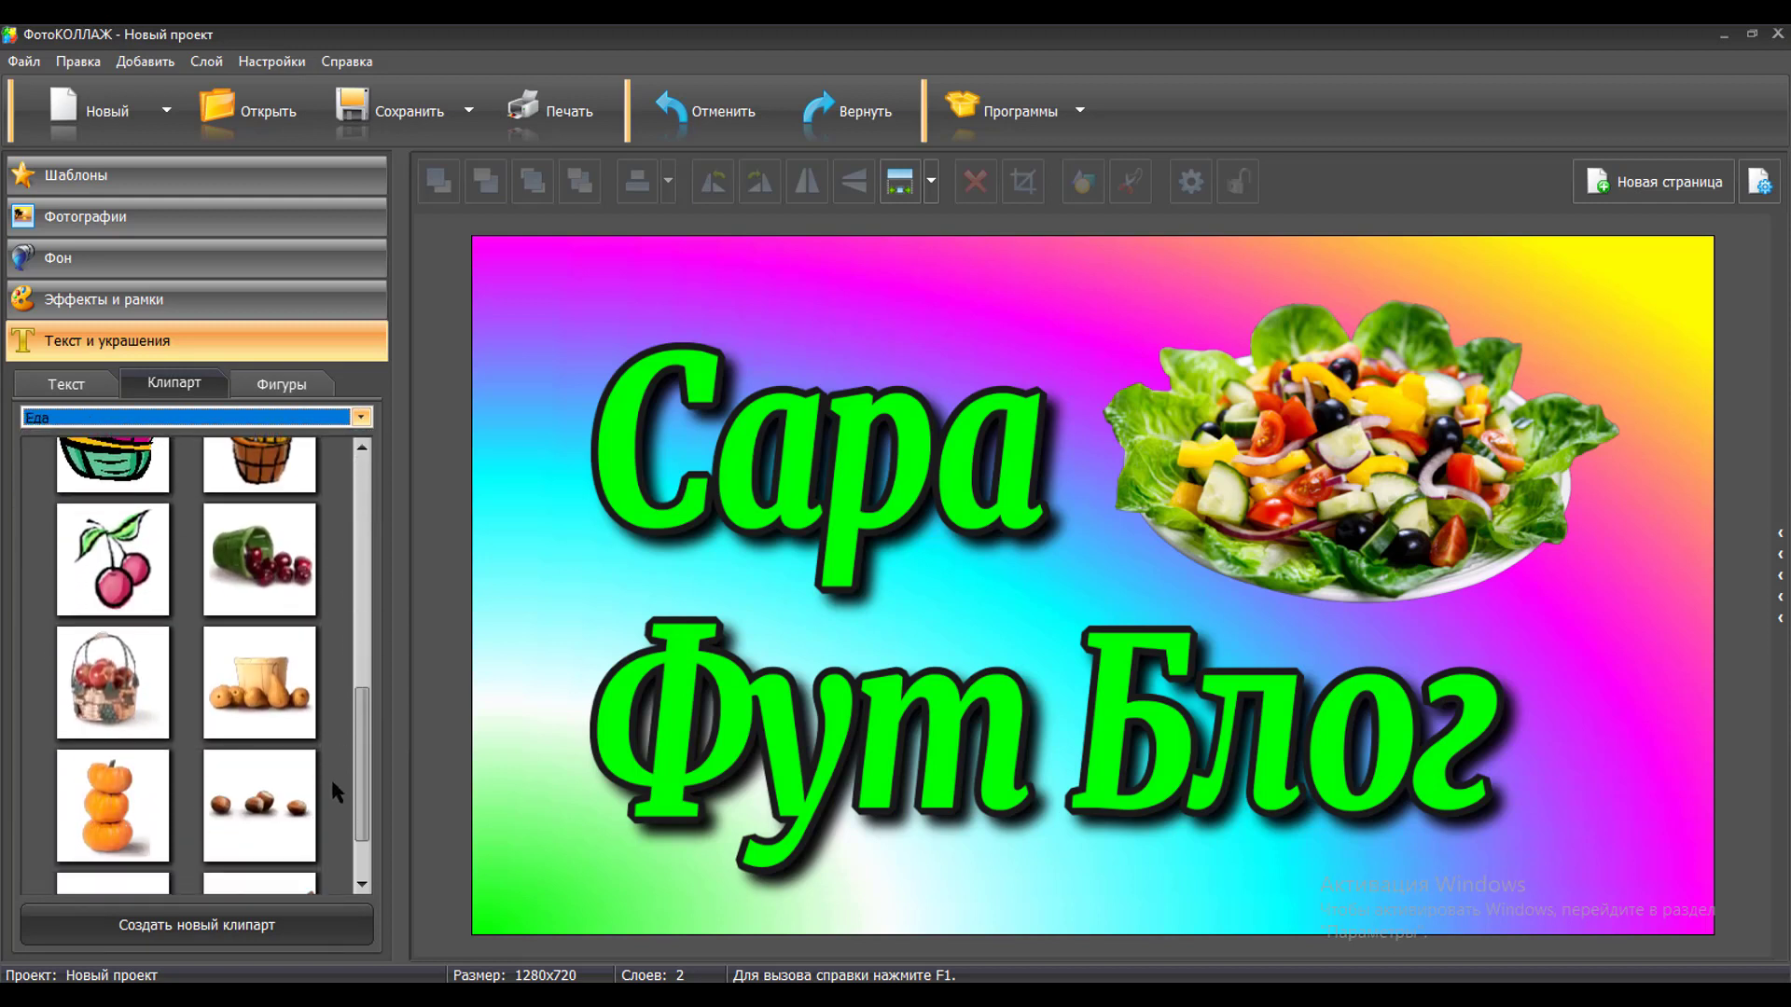
pyautogui.moveTo(333, 790); pyautogui.dragTo(337, 835)
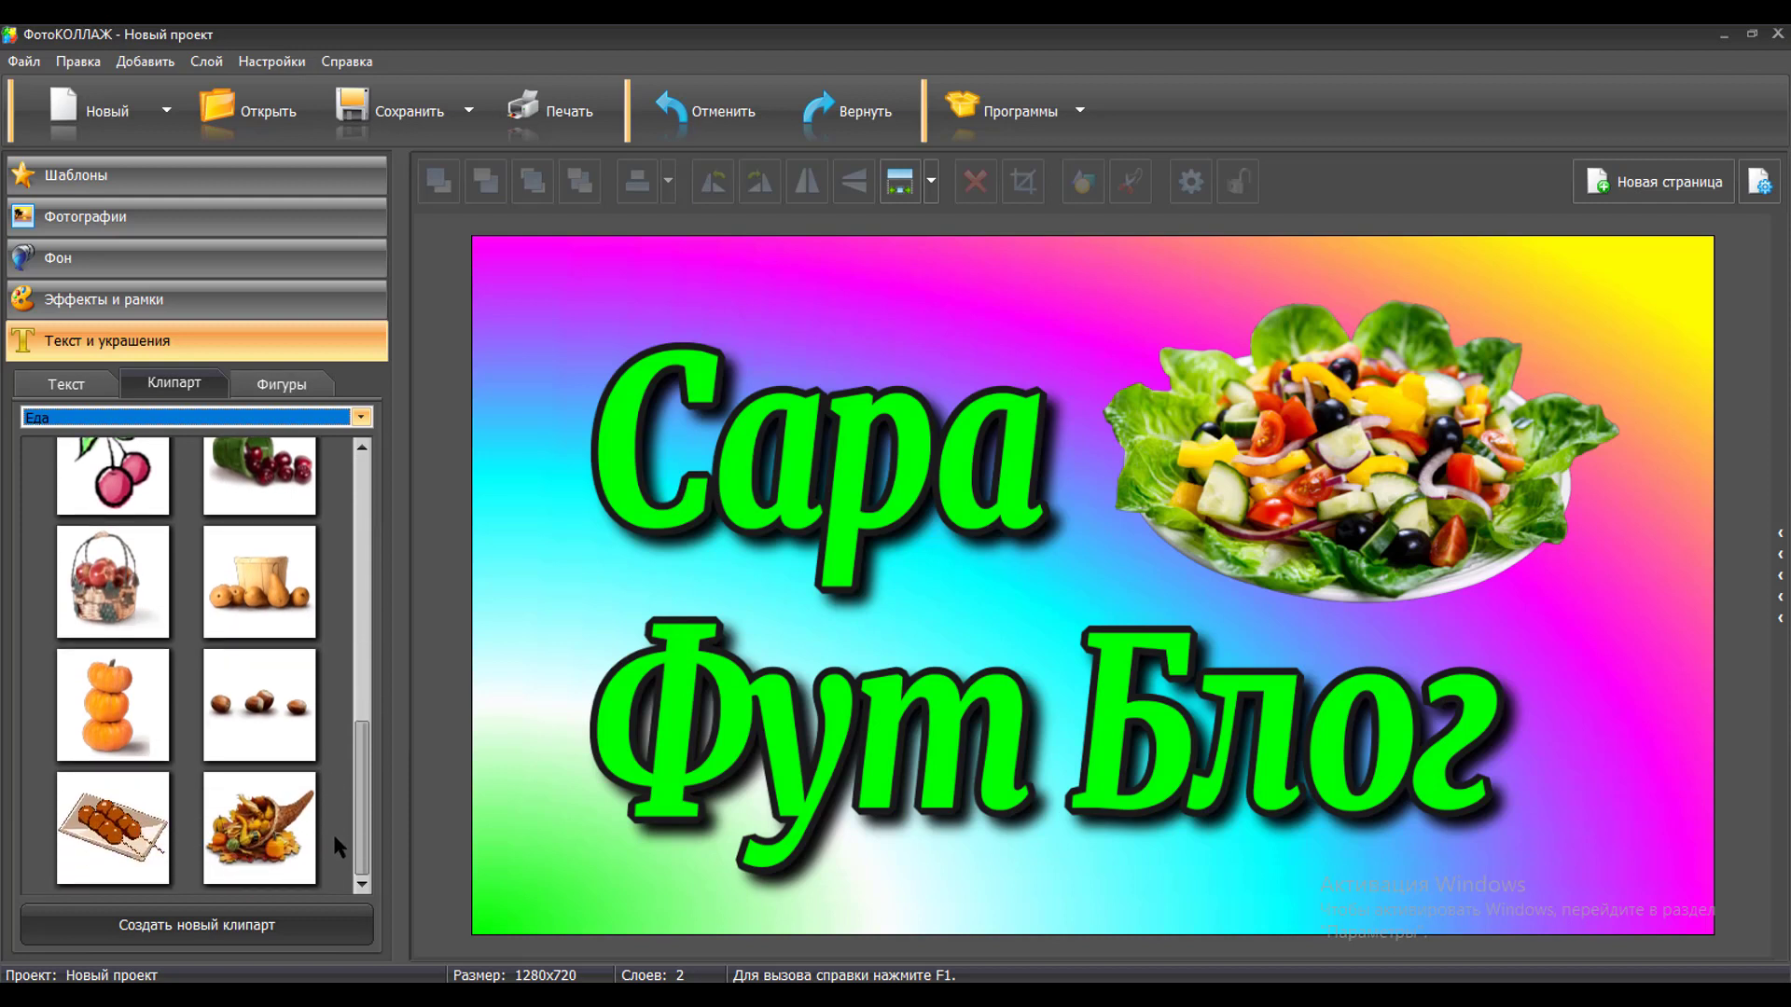
pyautogui.scroll(2, 280, 821)
pyautogui.scroll(-2, 206, 808)
pyautogui.doubleClick(95, 835)
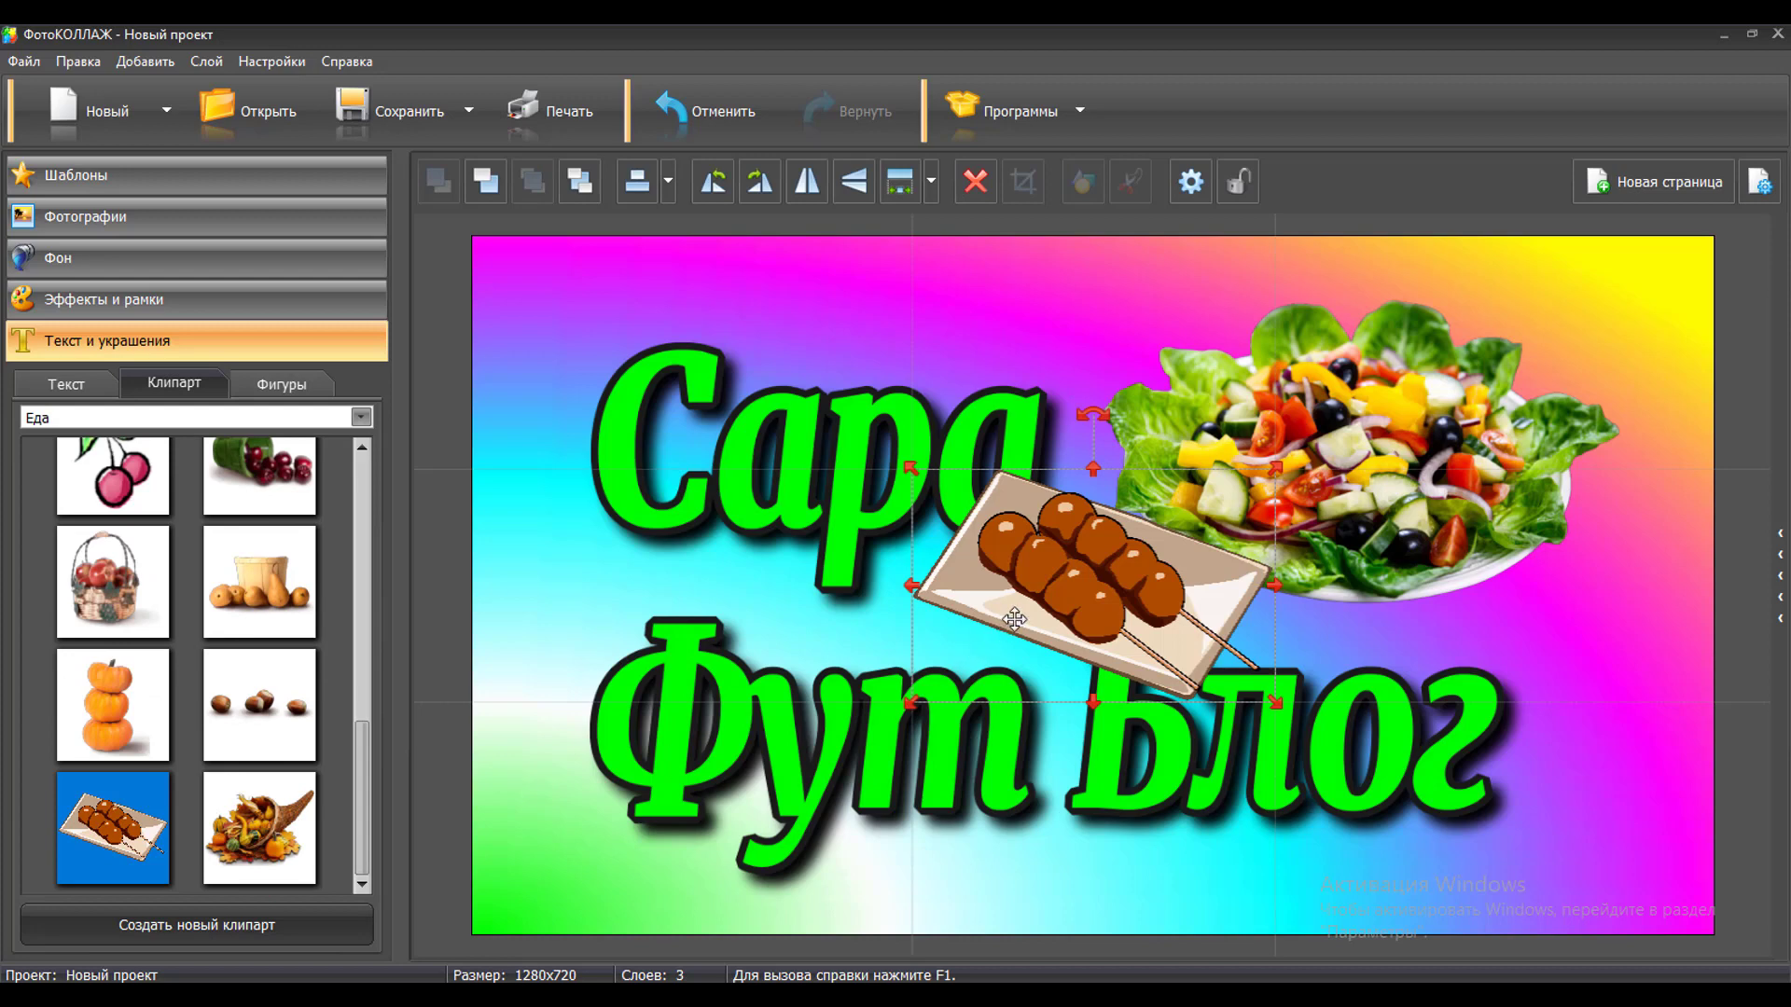
# Step: Shrink the skewer clipart and position it between the 'Сара' and 'Фут Блог' lines
pyautogui.moveTo(1278, 705); pyautogui.dragTo(1185, 640)
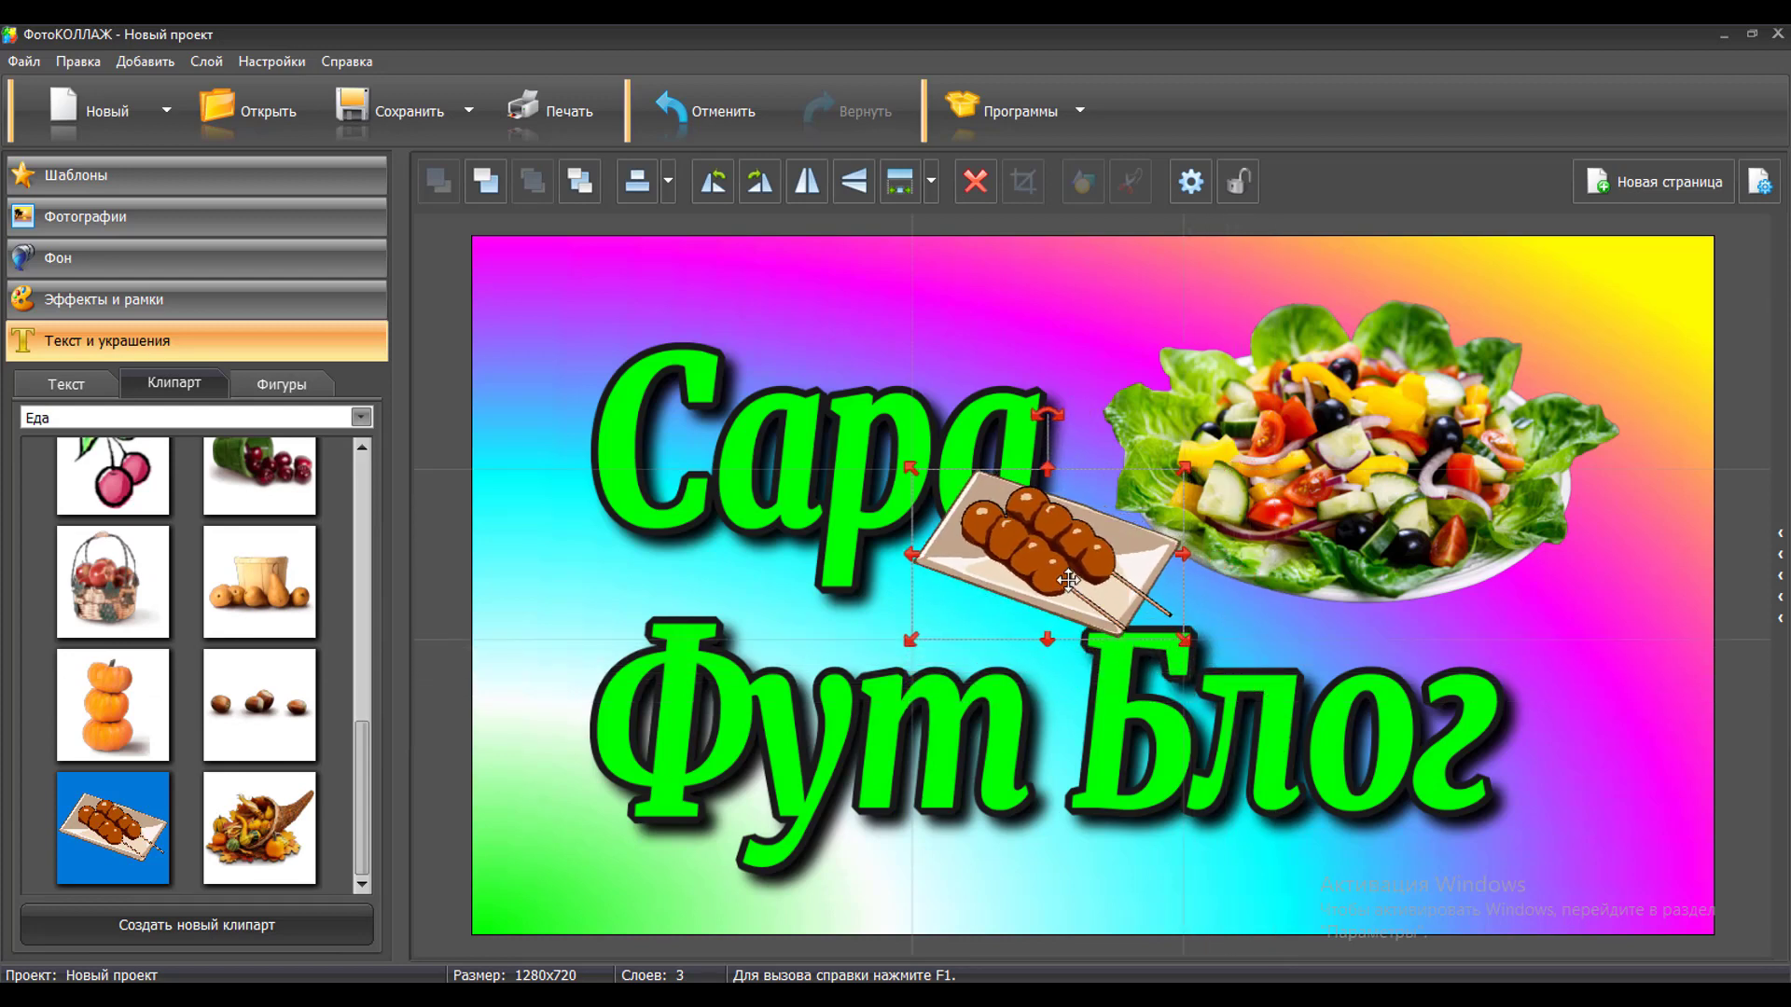
pyautogui.moveTo(1073, 635)
pyautogui.mouseDown()
pyautogui.moveTo(1575, 756)
pyautogui.moveTo(991, 636)
pyautogui.mouseUp()
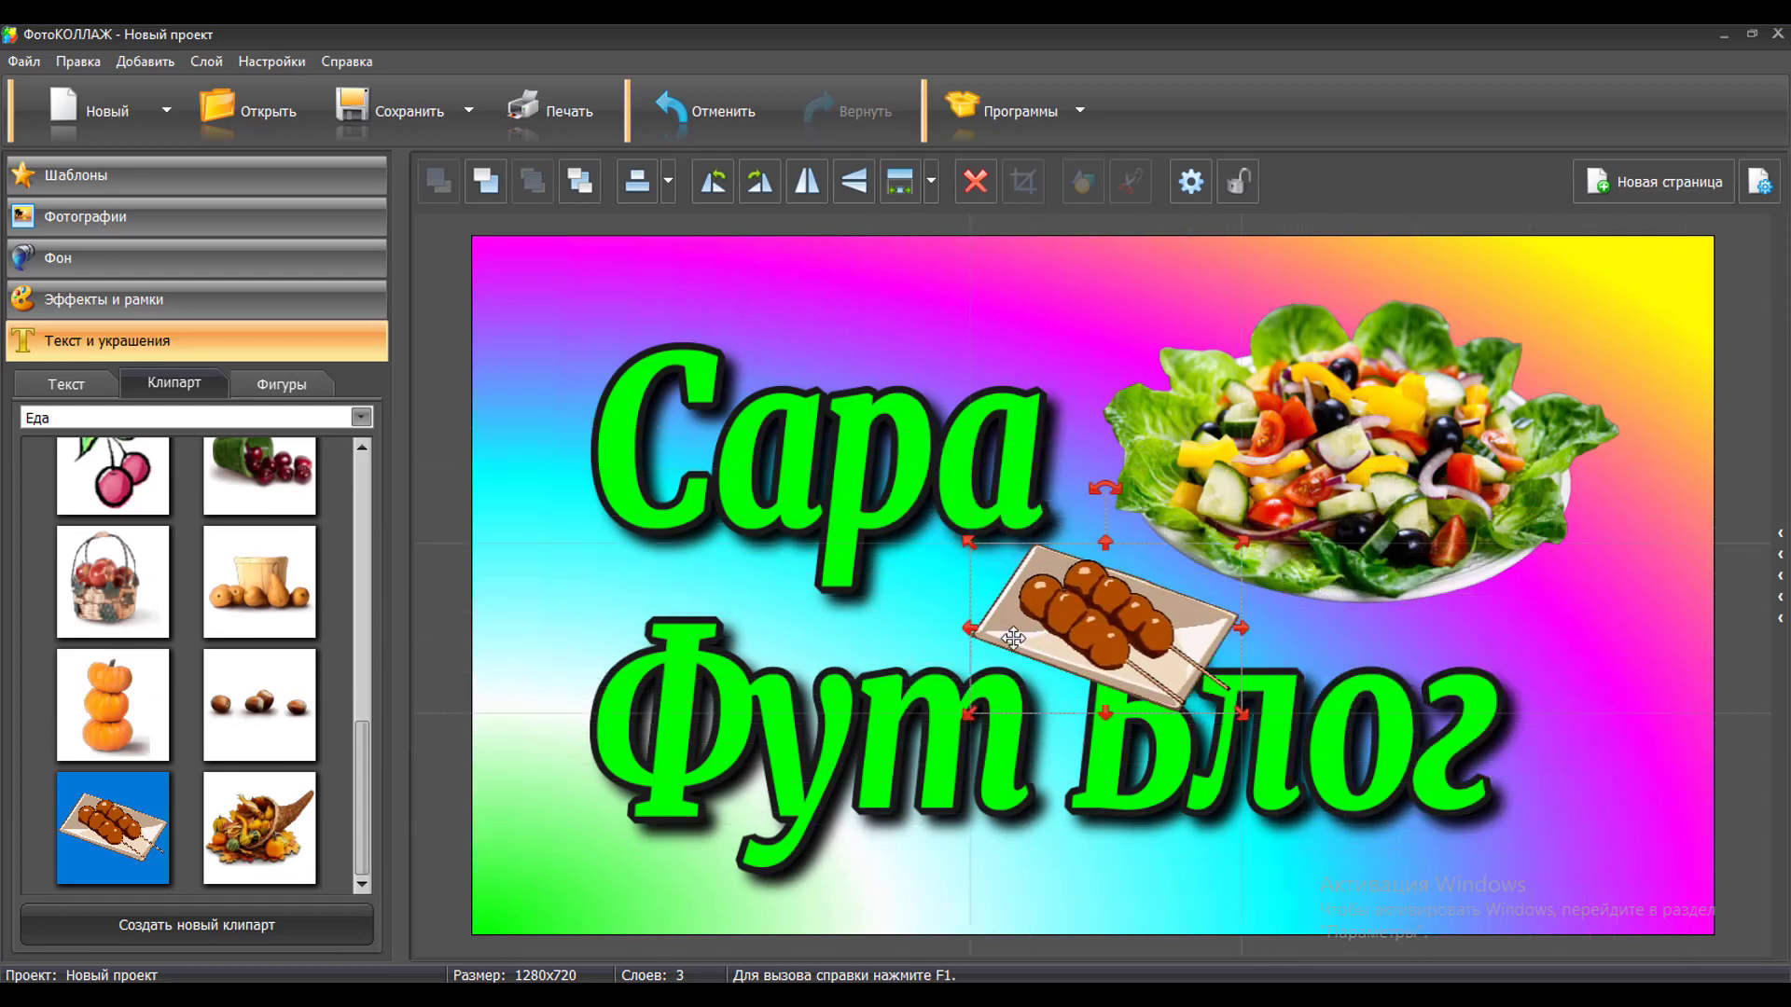
pyautogui.moveTo(802, 457); pyautogui.dragTo(800, 431)
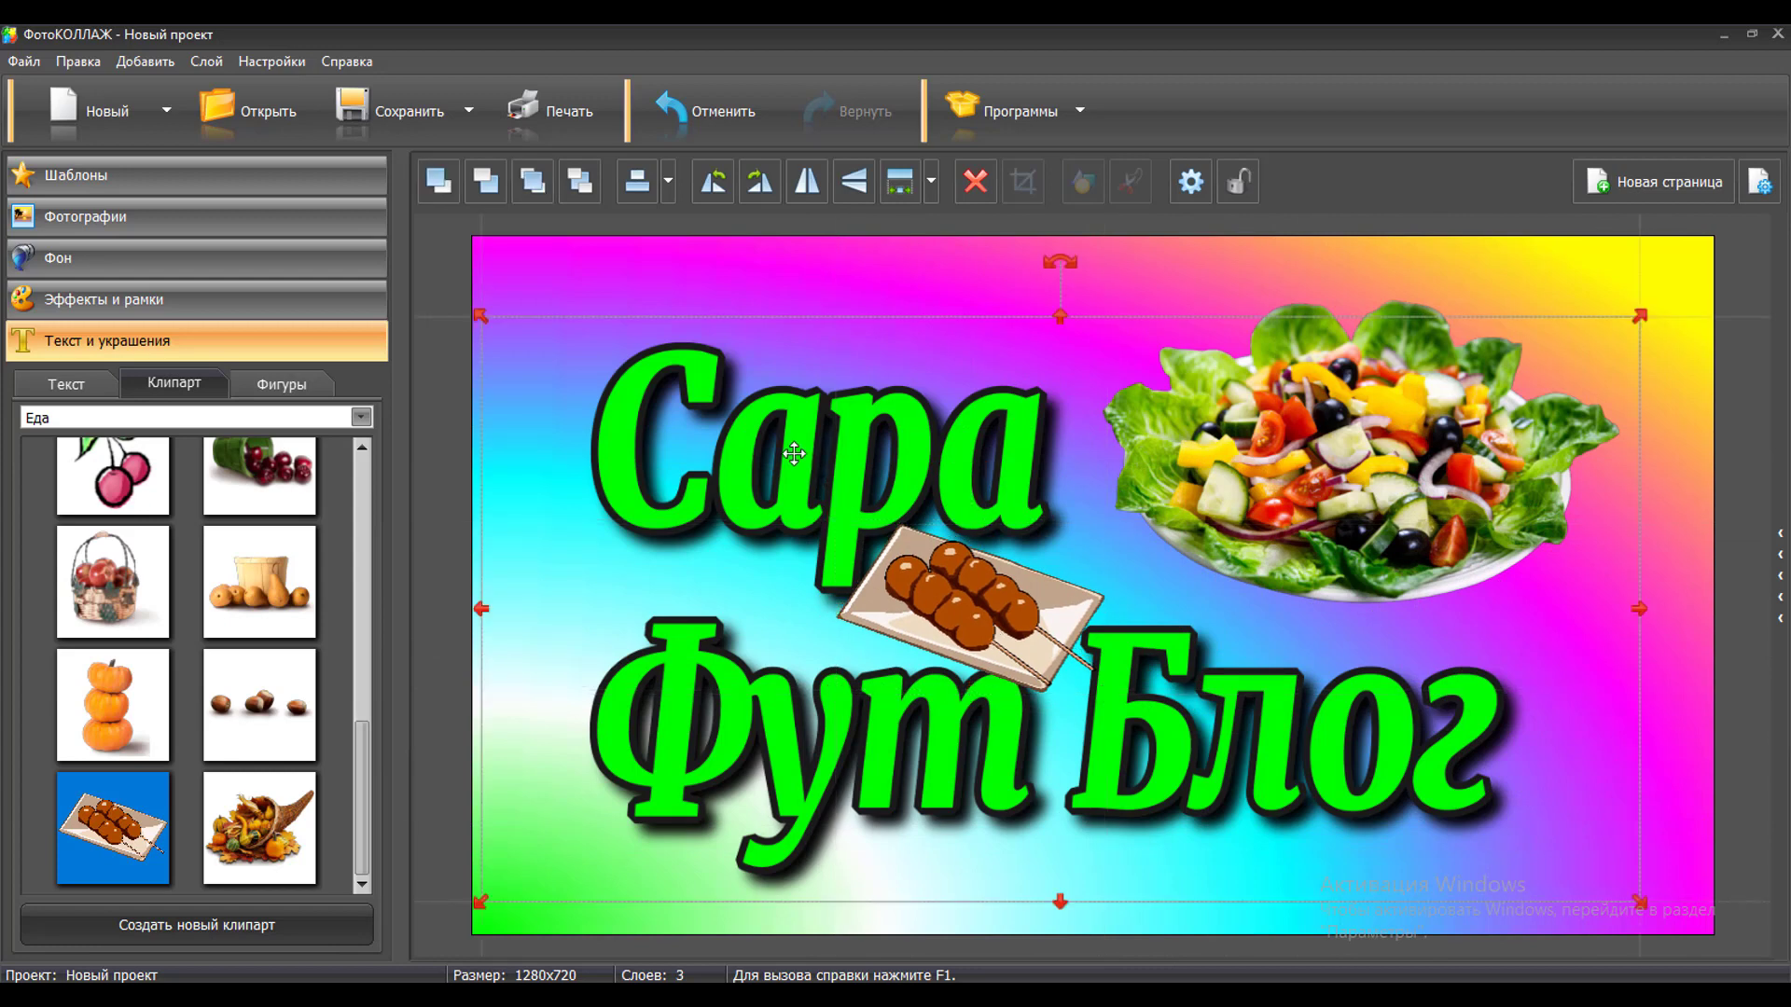
pyautogui.moveTo(936, 589); pyautogui.dragTo(933, 554)
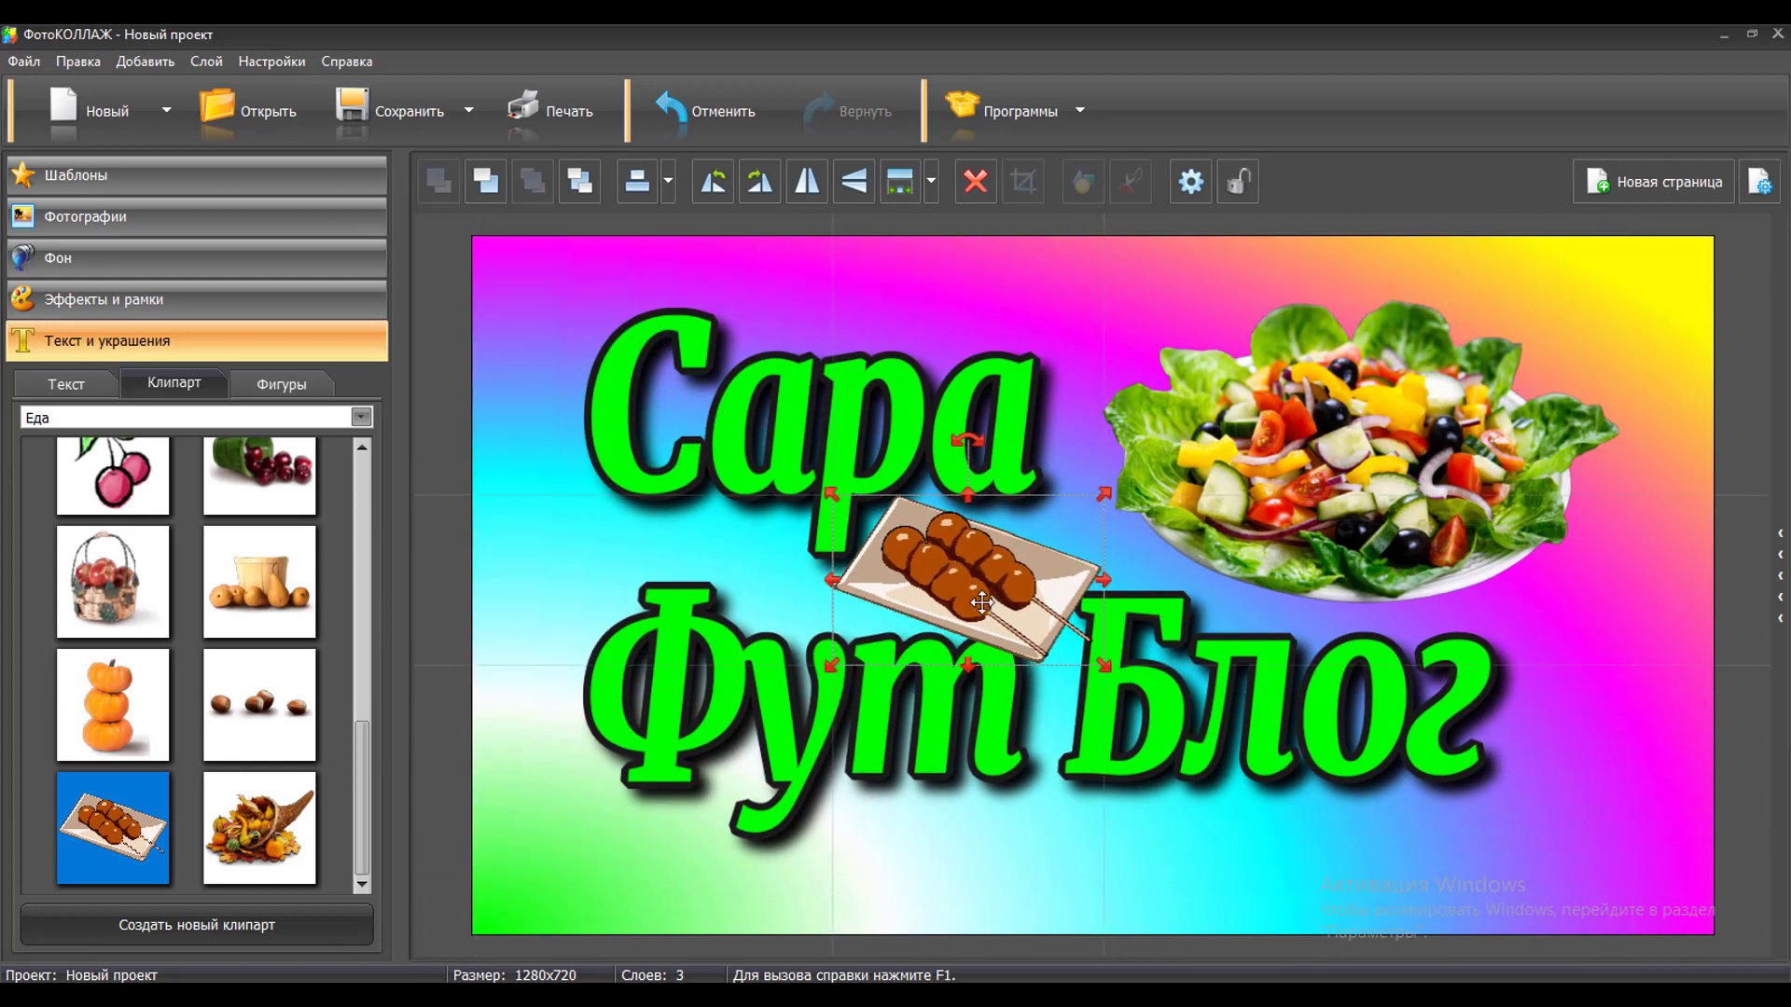
pyautogui.moveTo(1101, 667); pyautogui.dragTo(1061, 629)
pyautogui.moveTo(933, 560); pyautogui.dragTo(1011, 588)
# Step: Enlarge the 'Сара Фут Блог' title slightly and raise it a little
pyautogui.click(1108, 829)
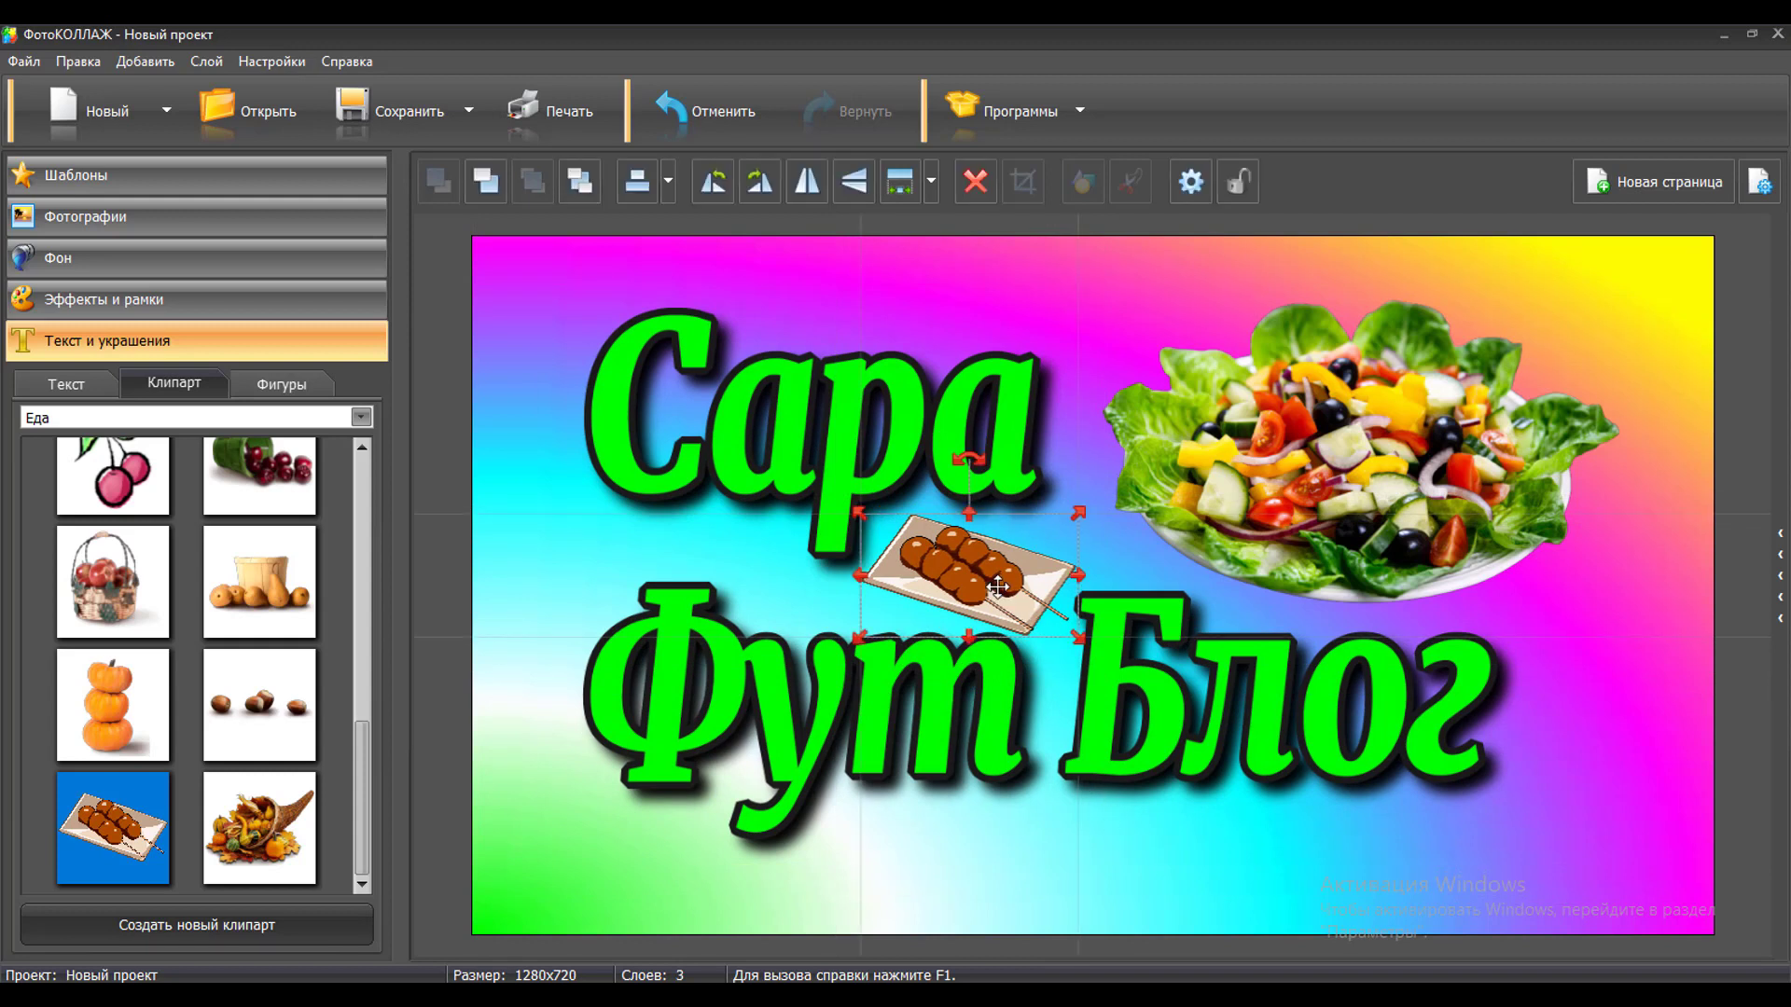
pyautogui.click(1144, 808)
pyautogui.moveTo(1632, 869); pyautogui.dragTo(1683, 904)
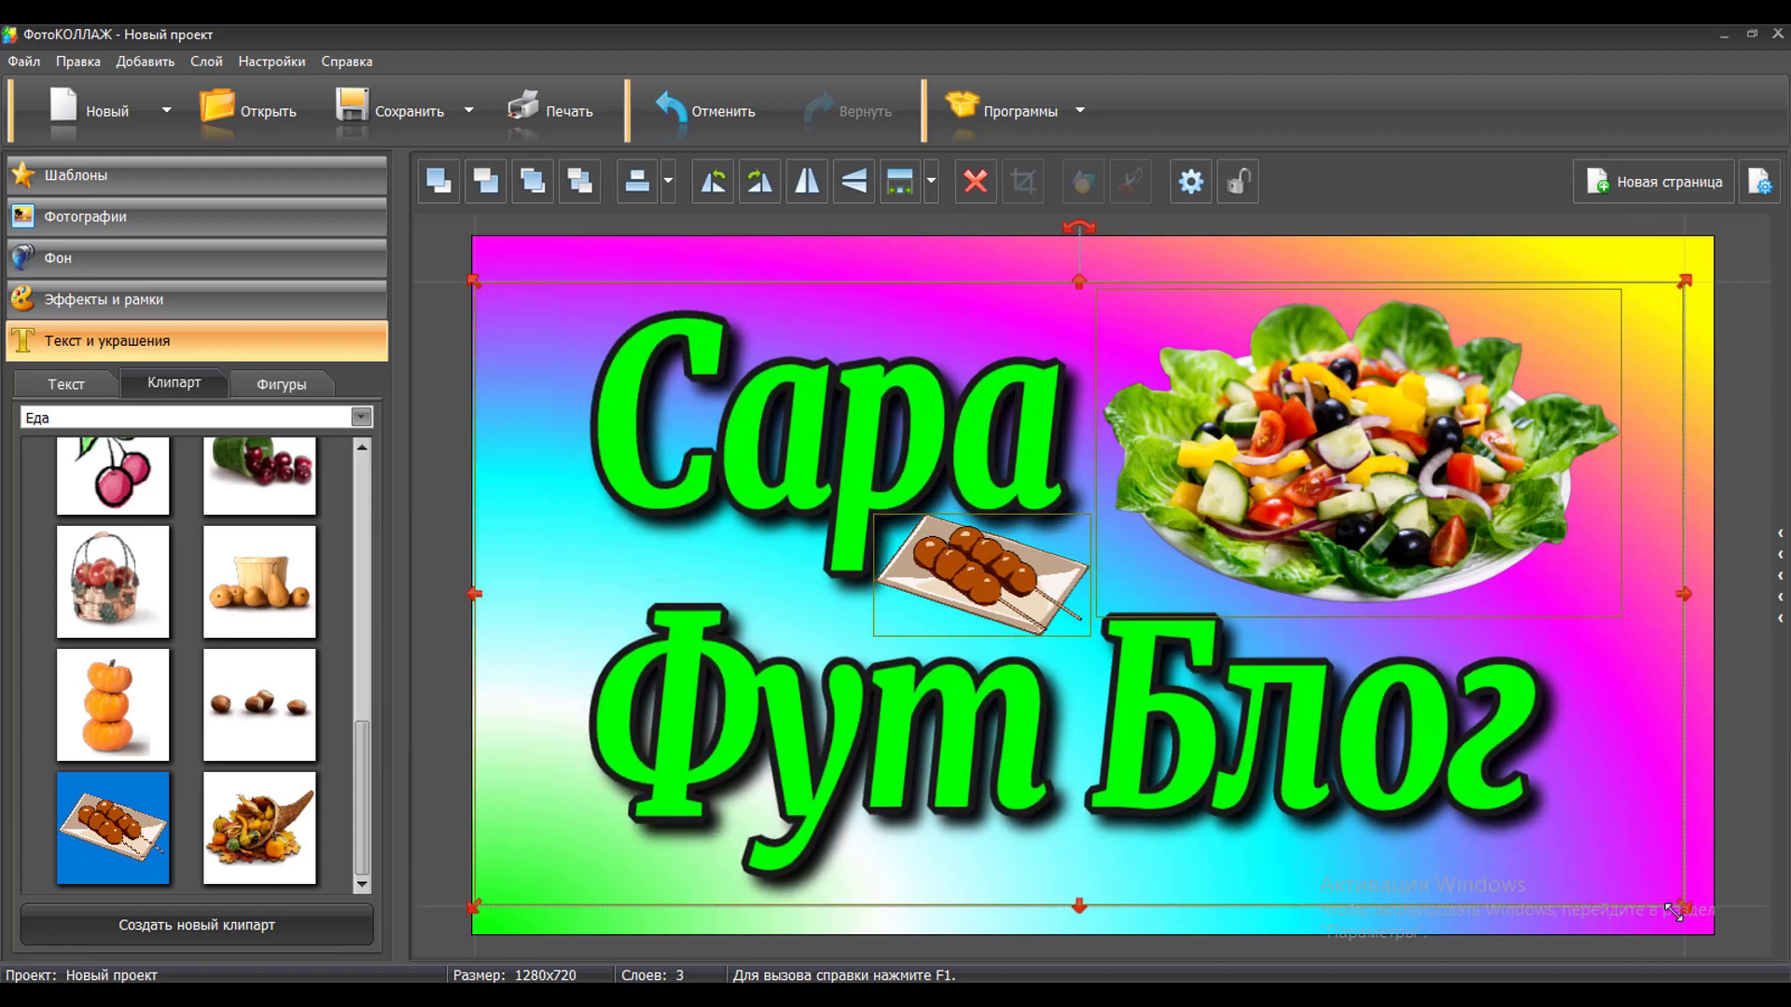
pyautogui.moveTo(825, 447)
pyautogui.mouseDown()
pyautogui.moveTo(825, 417)
pyautogui.moveTo(820, 432)
pyautogui.mouseUp()
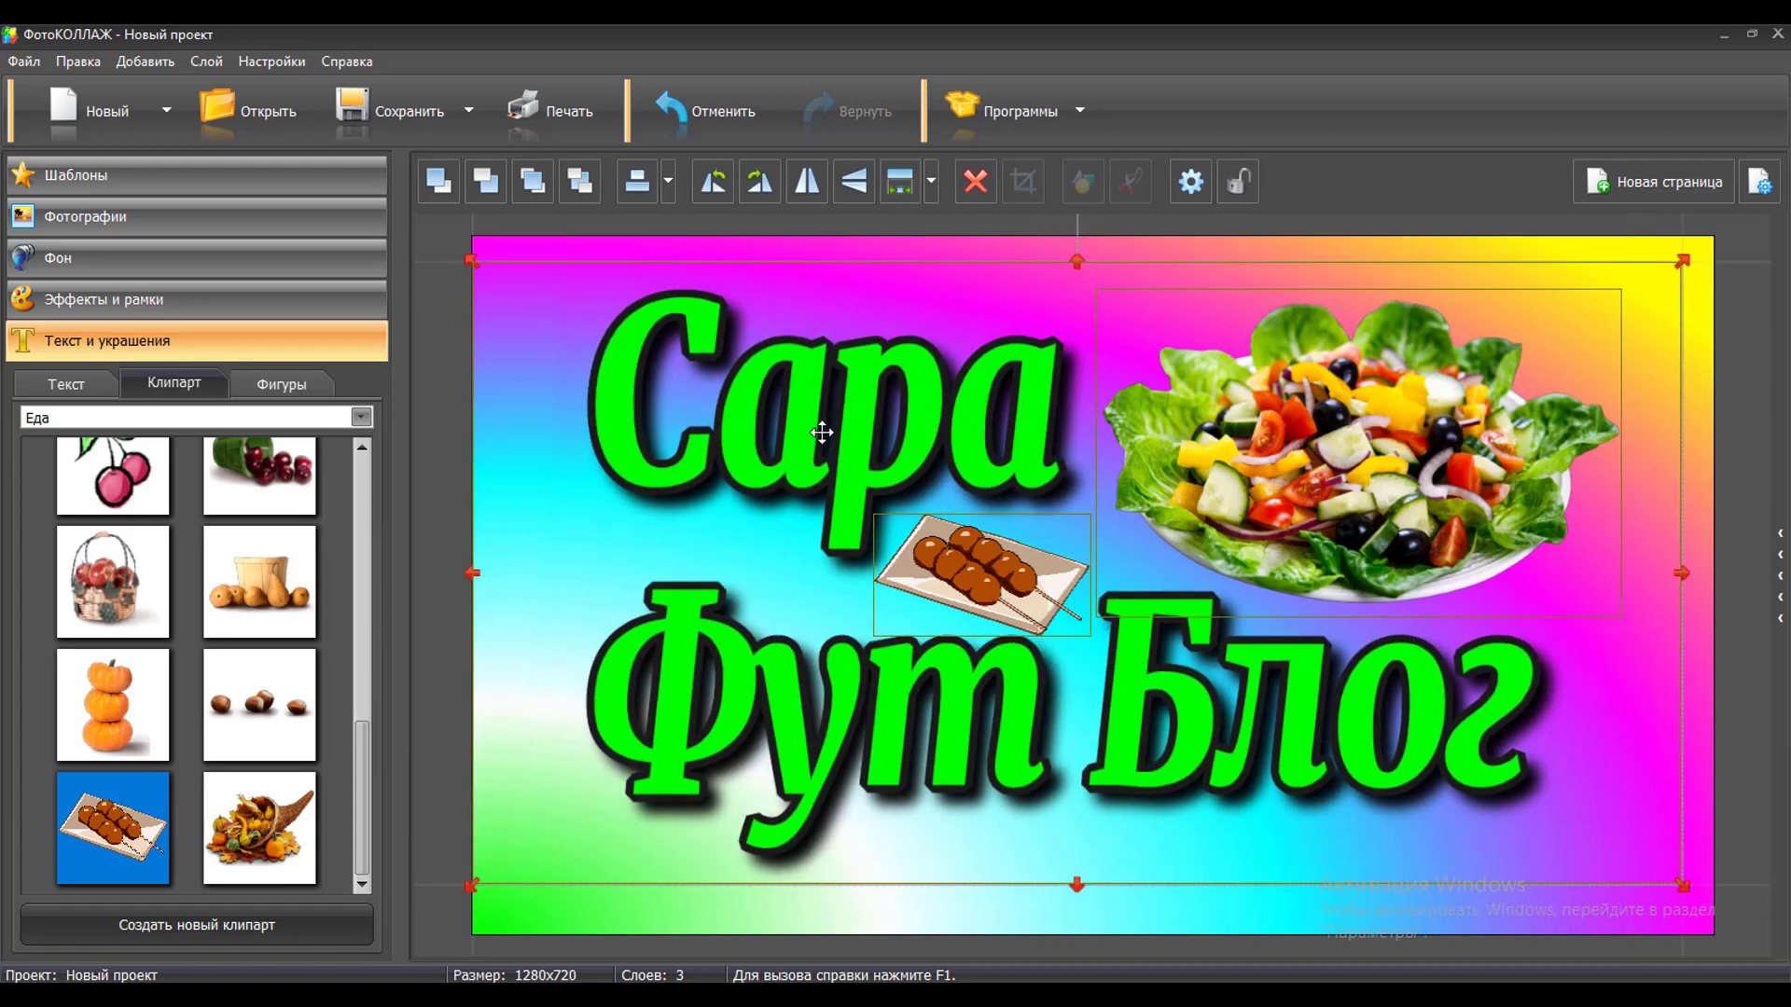
# Step: Deselect the title by clicking empty canvas to review the finished thumbnail
pyautogui.click(1710, 739)
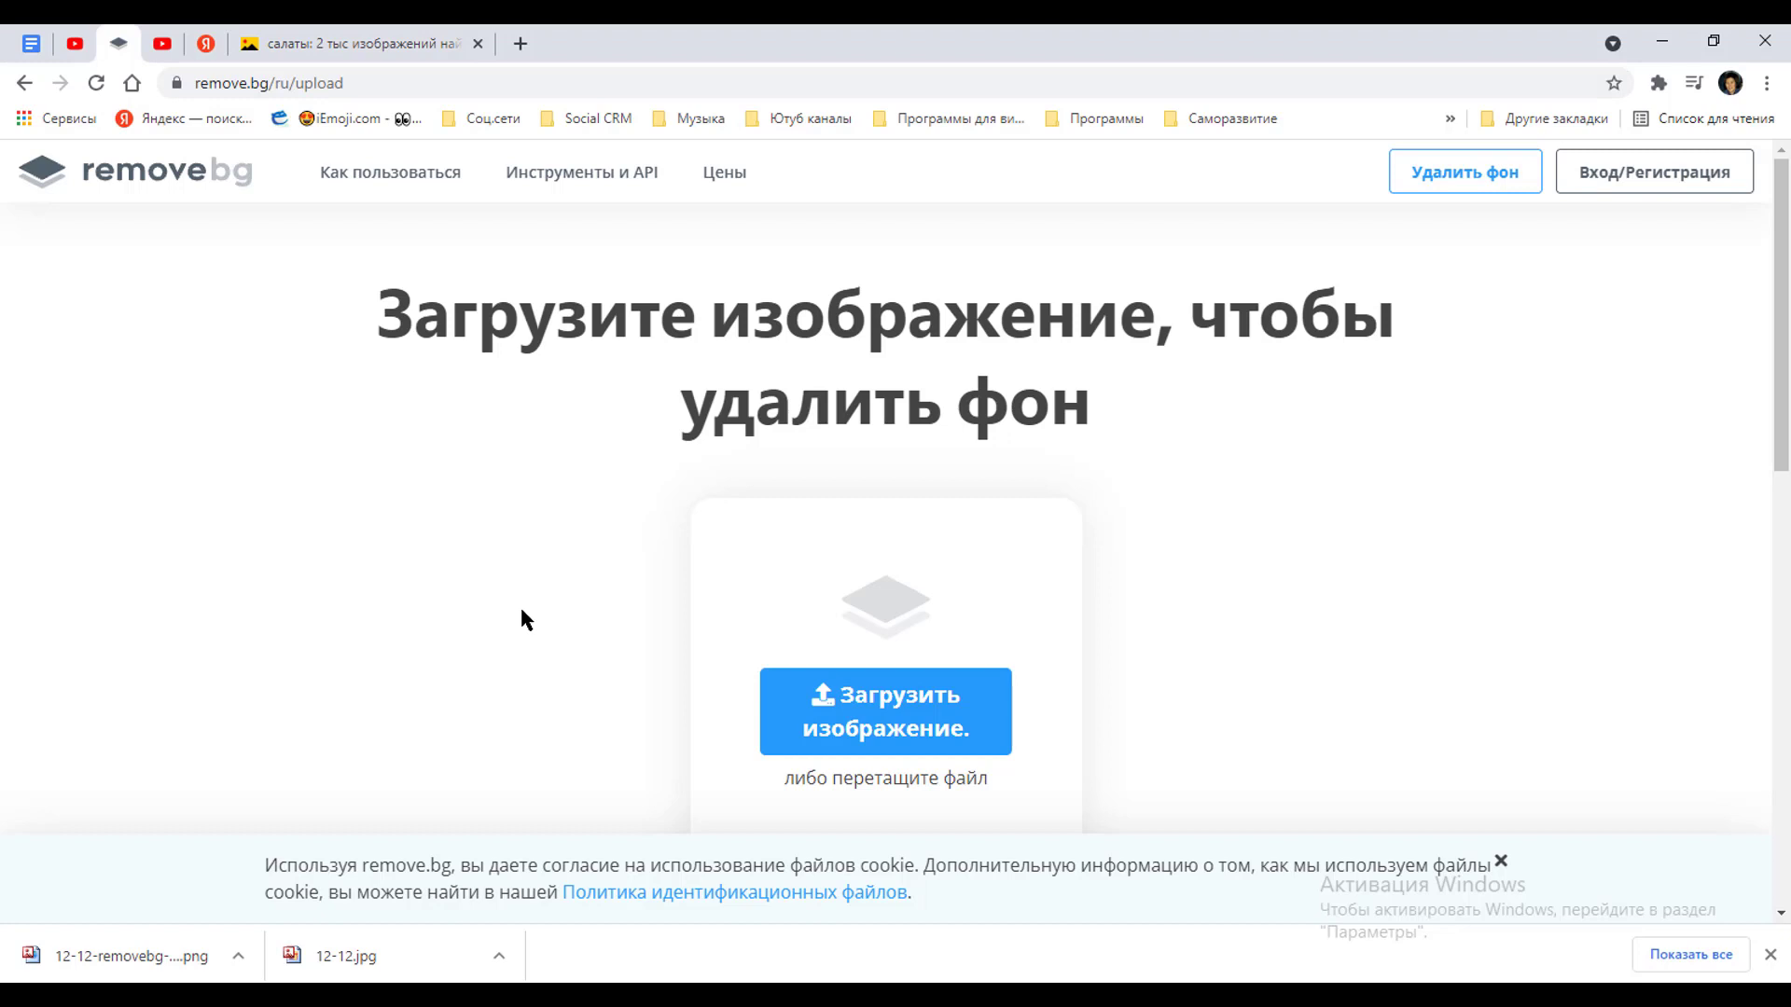
# Step: Switch to the YouTube channel tab and scroll through its playlist shelves and back up
pyautogui.click(162, 43)
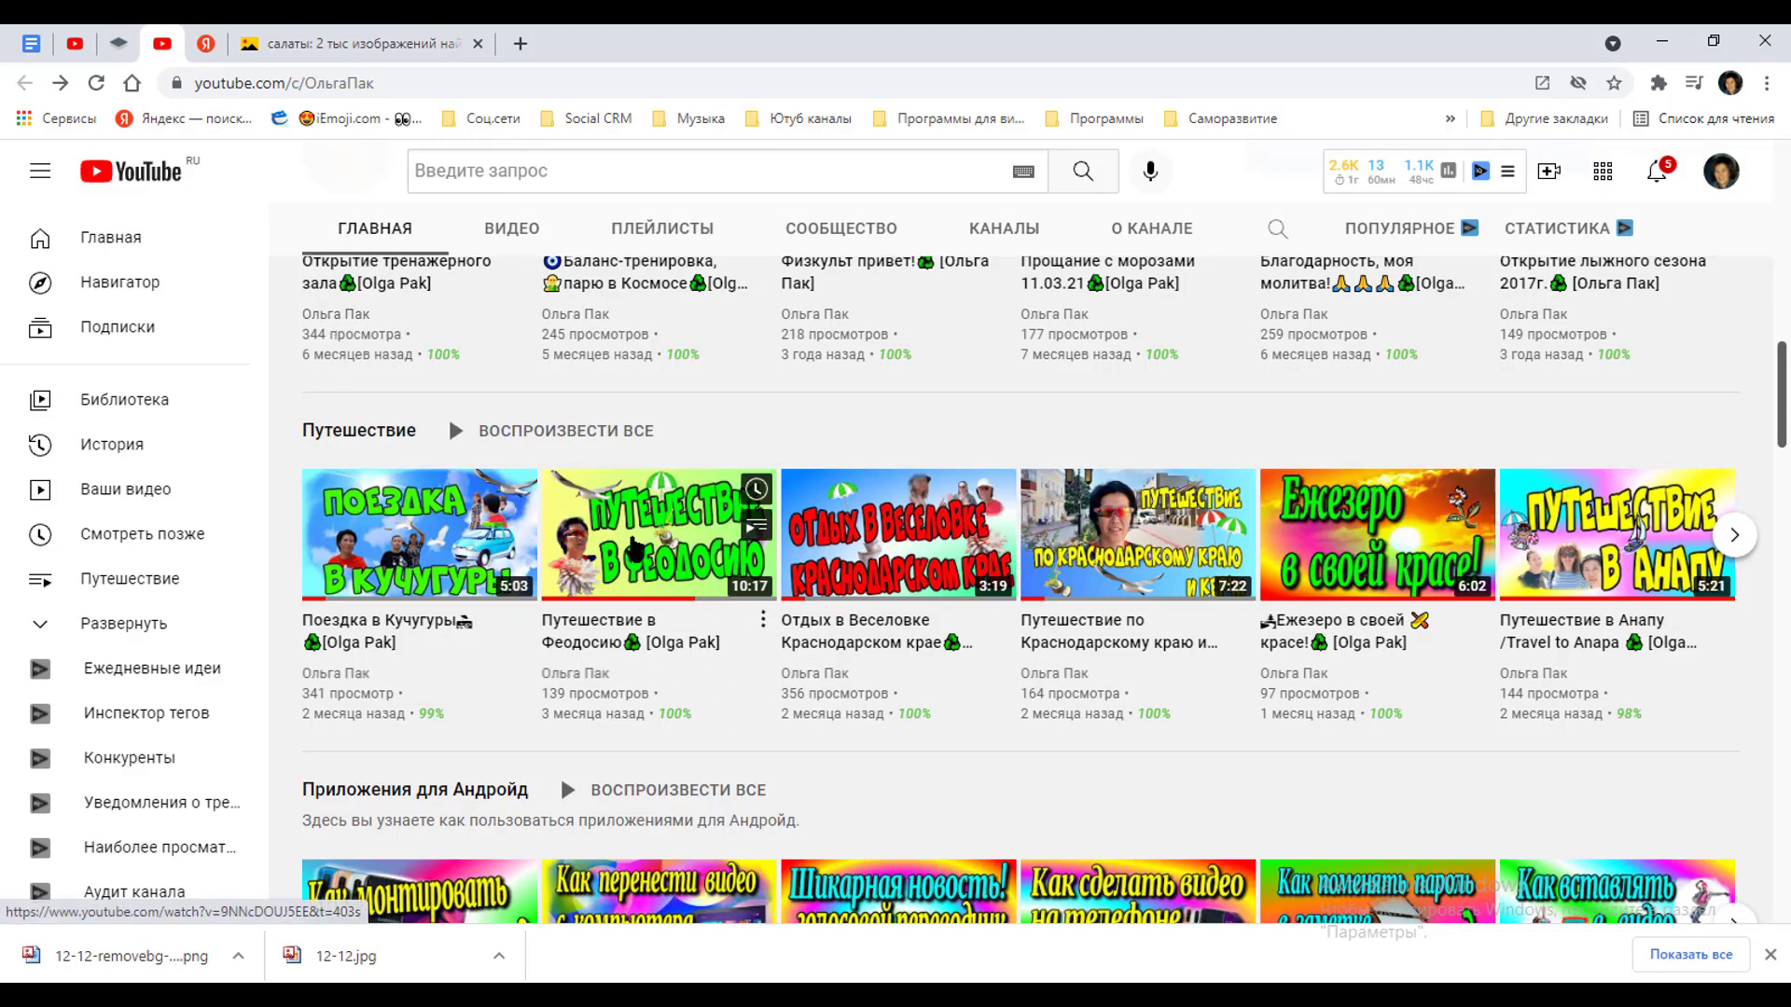
pyautogui.scroll(-5, 702, 690)
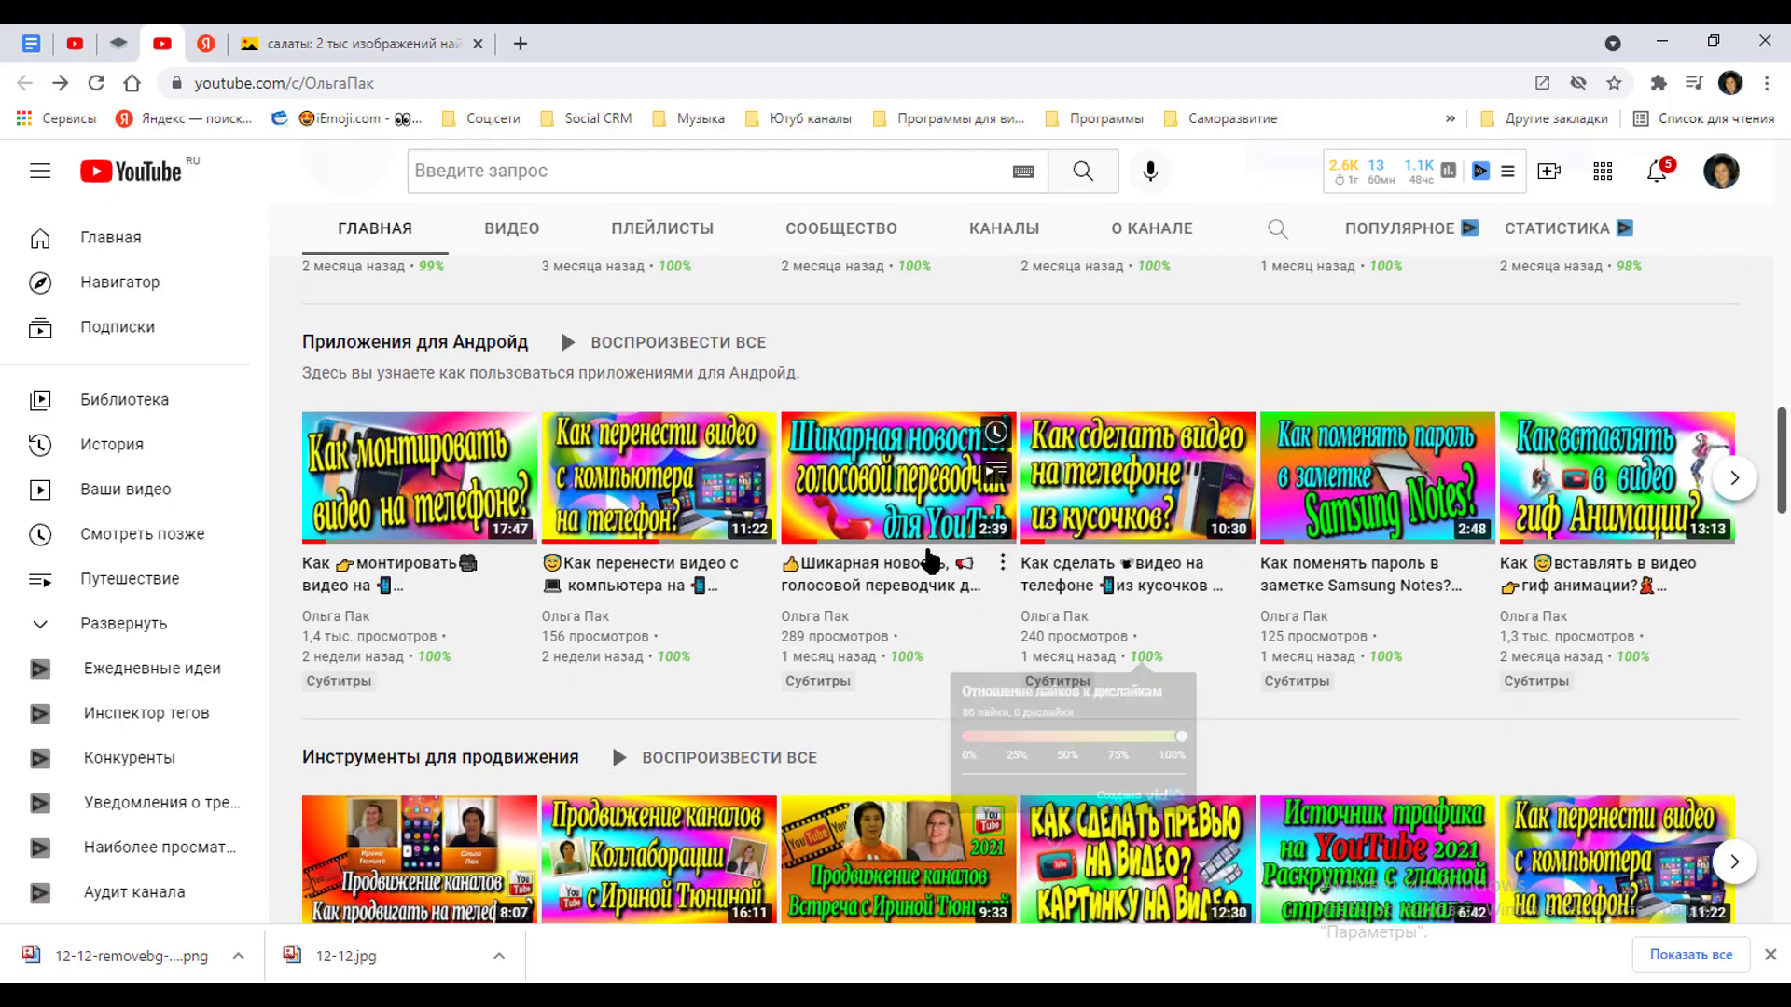
pyautogui.moveTo(896, 478)
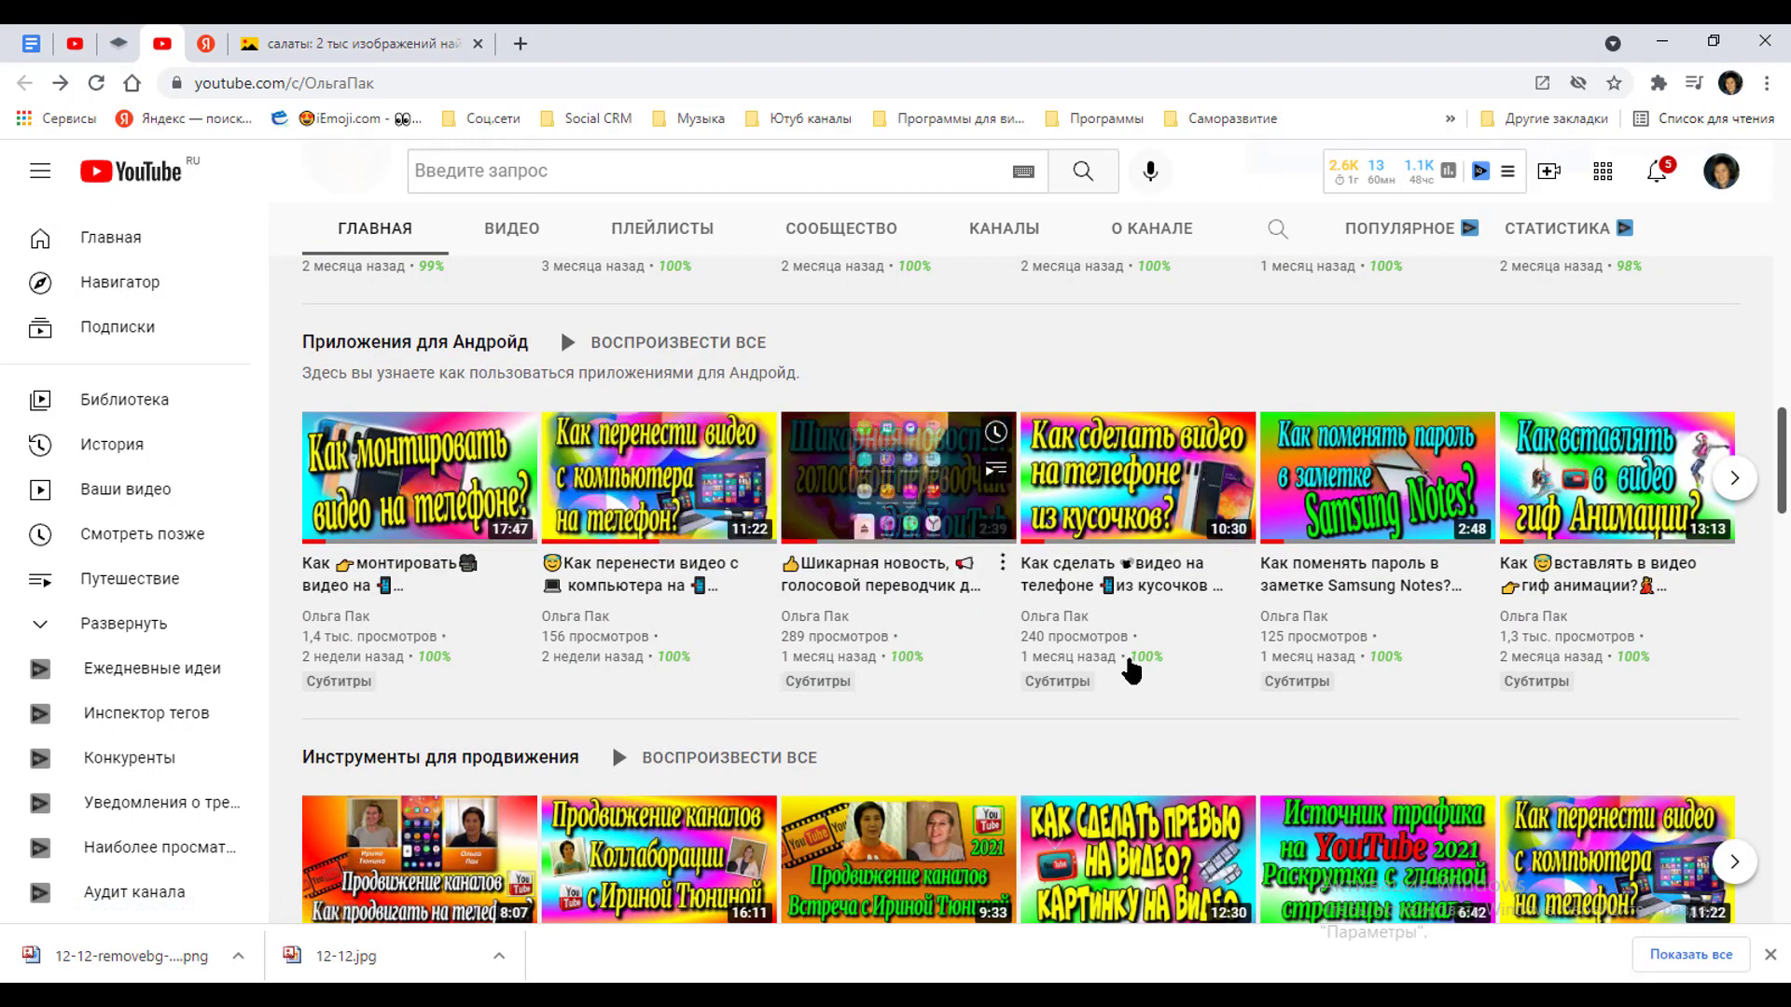
pyautogui.scroll(-3, 1493, 728)
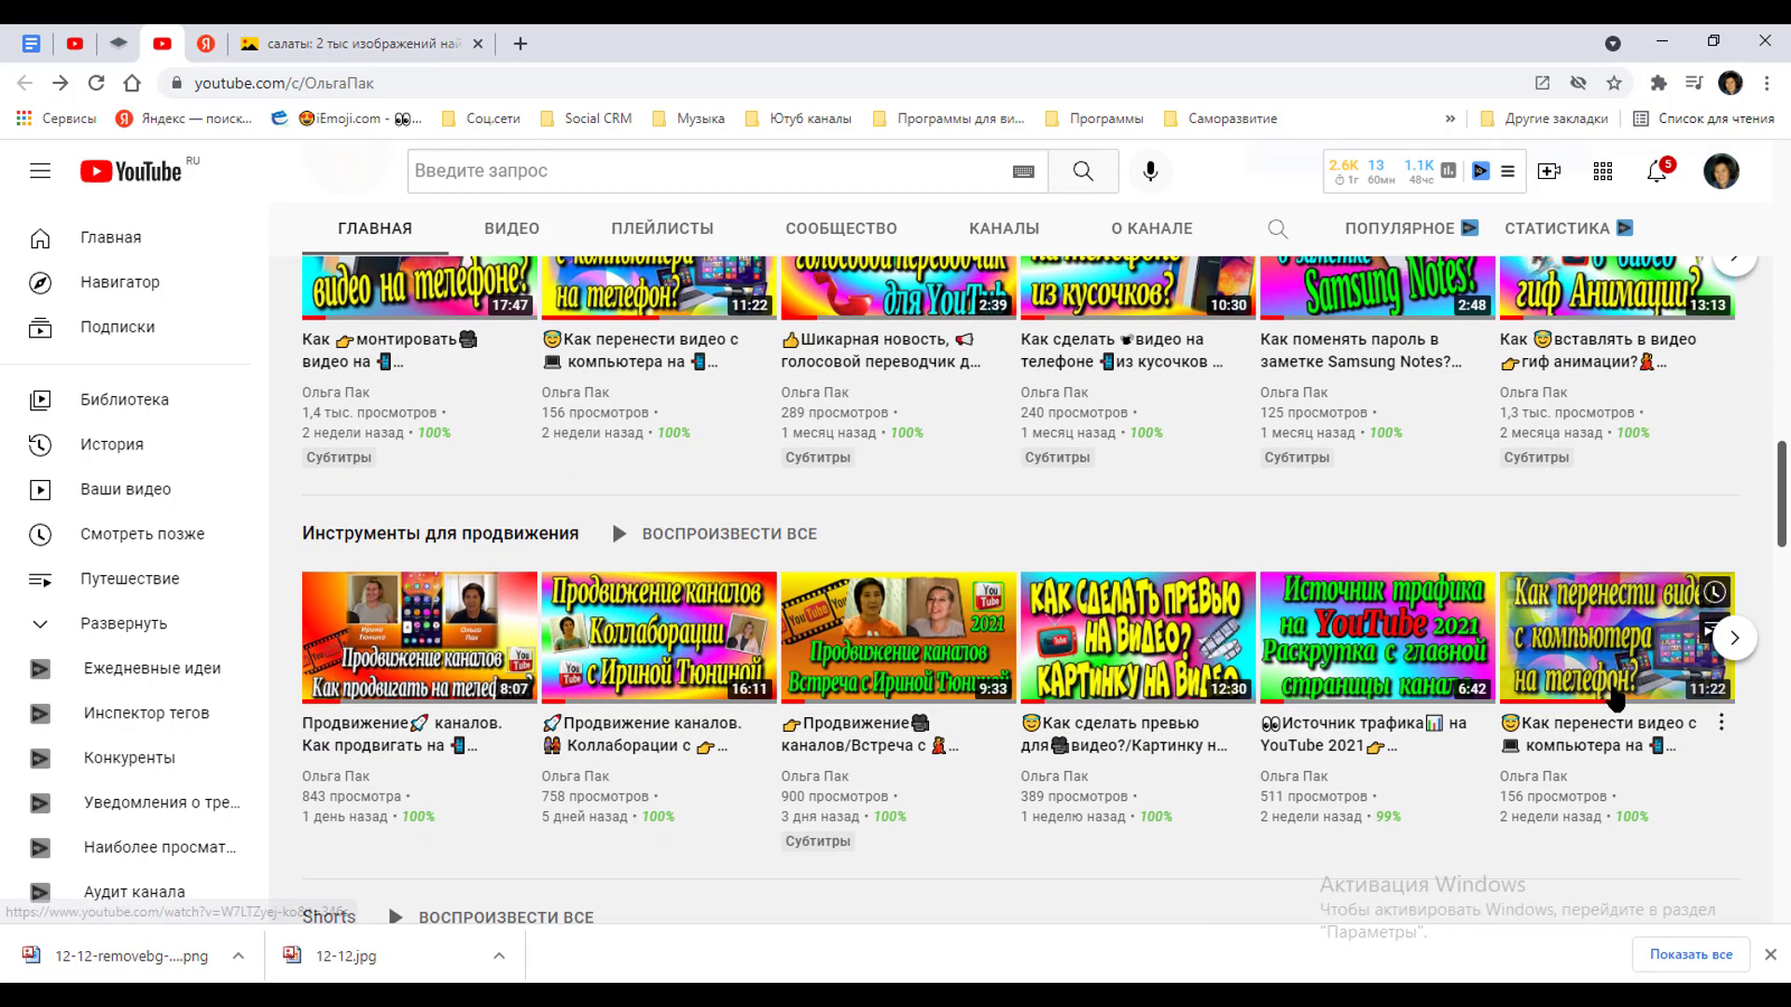
pyautogui.scroll(-1, 1191, 751)
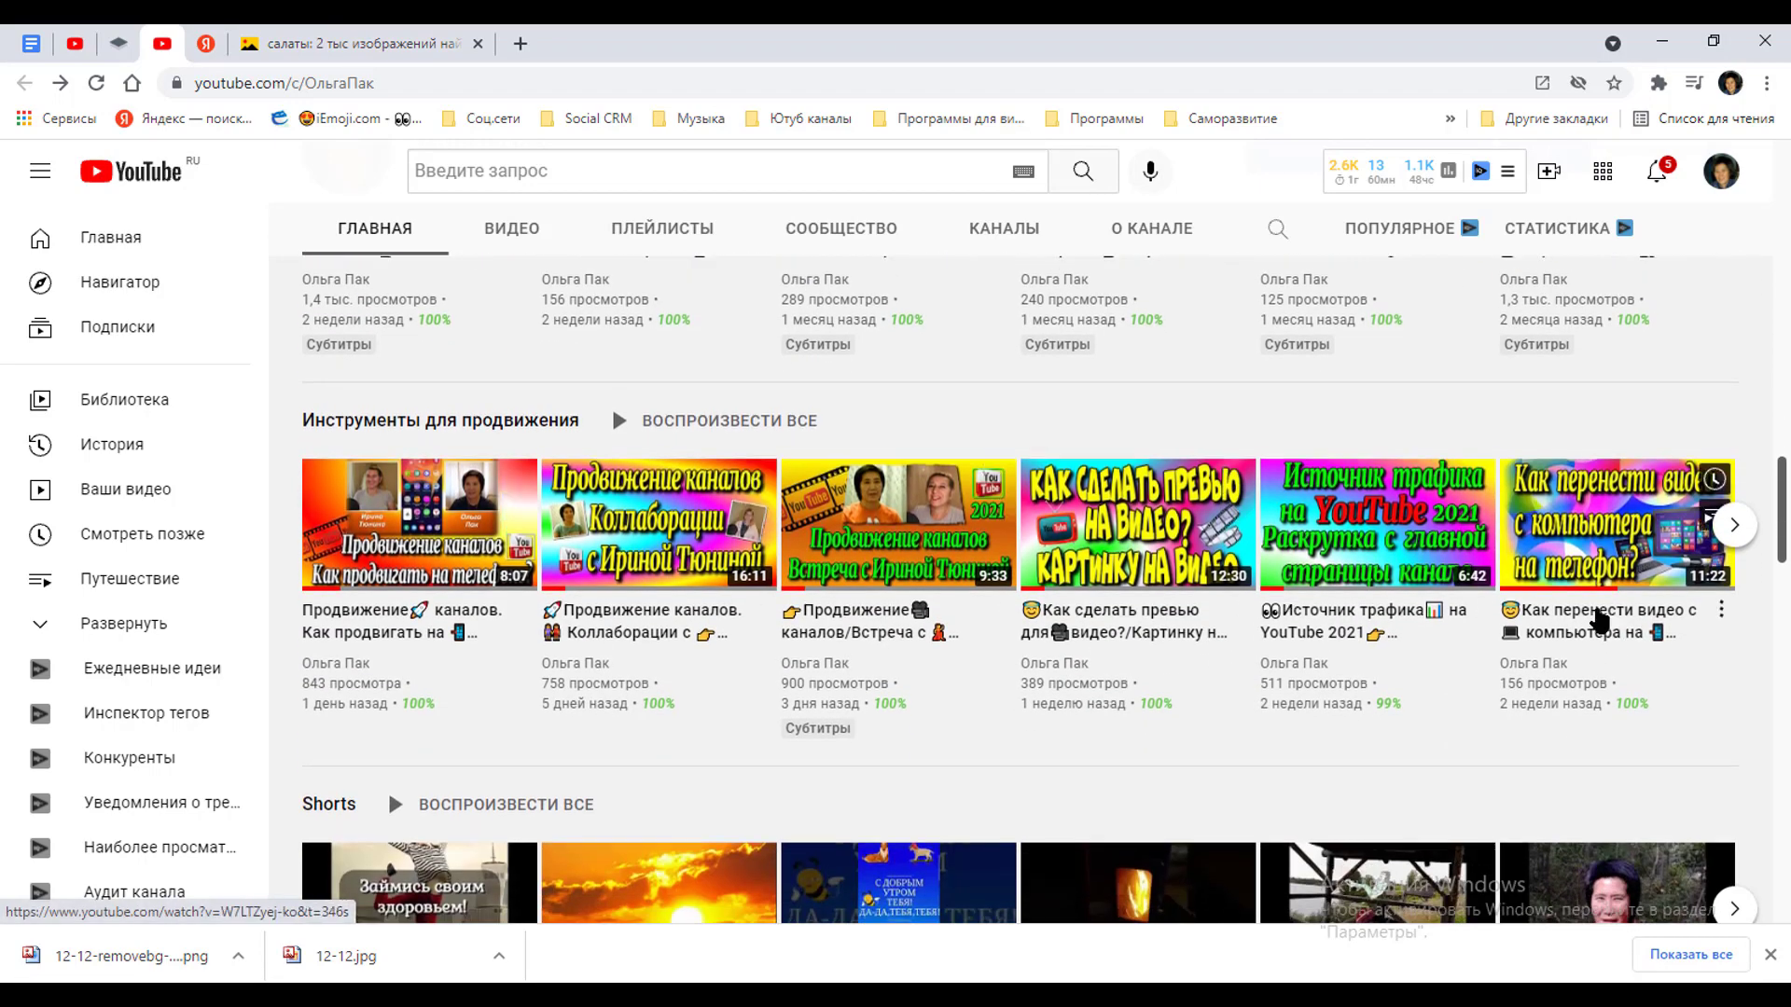
pyautogui.scroll(-2, 1421, 560)
pyautogui.scroll(-2, 1272, 560)
pyautogui.scroll(-1, 1167, 640)
pyautogui.scroll(-1, 1185, 690)
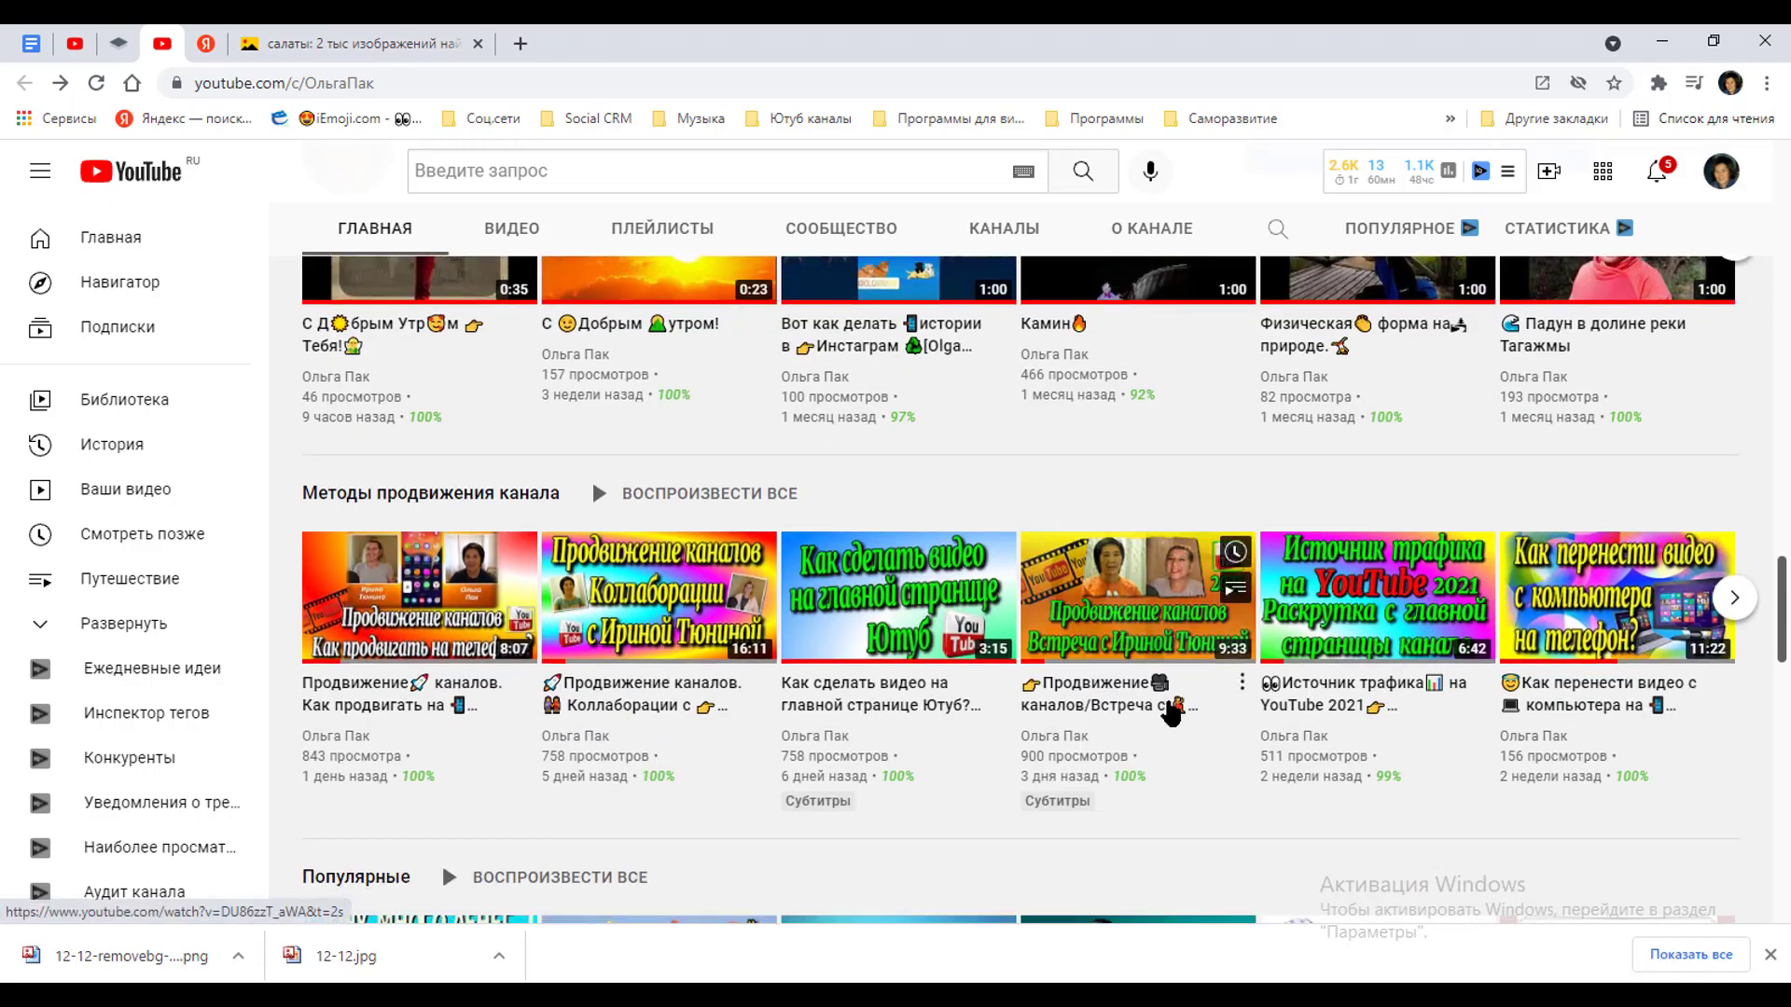
pyautogui.scroll(5, 1204, 709)
pyautogui.scroll(3, 1212, 667)
pyautogui.scroll(2, 1218, 667)
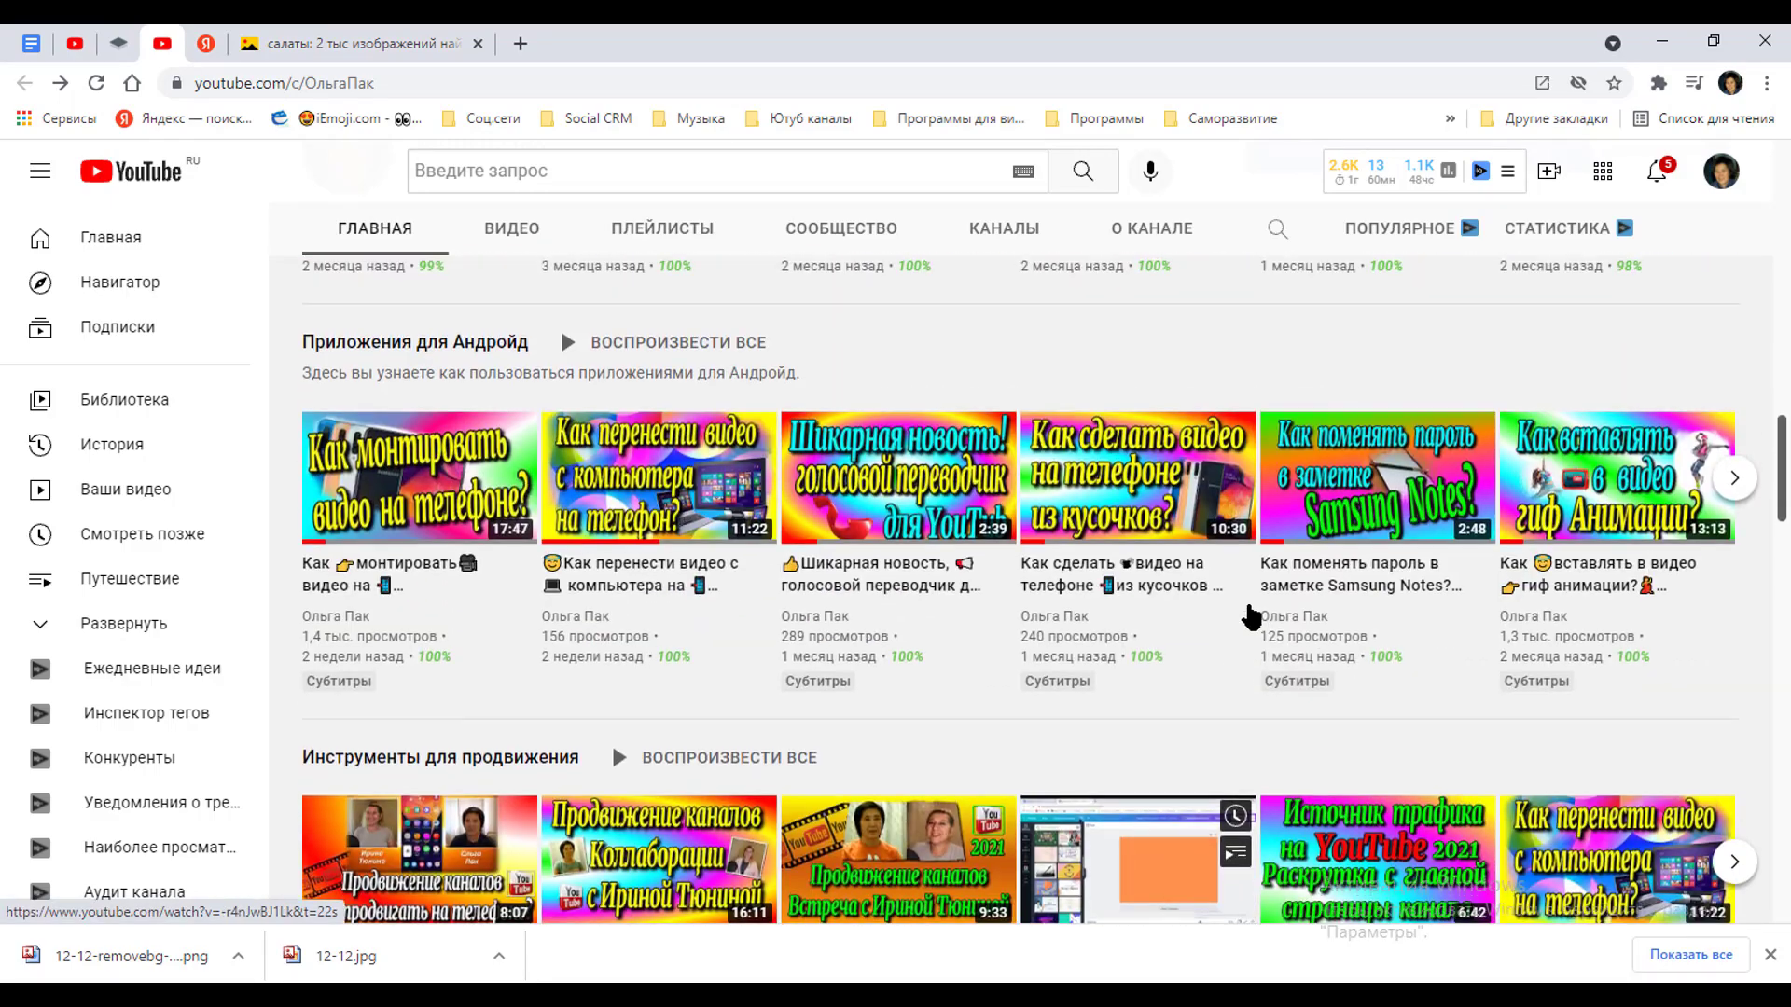